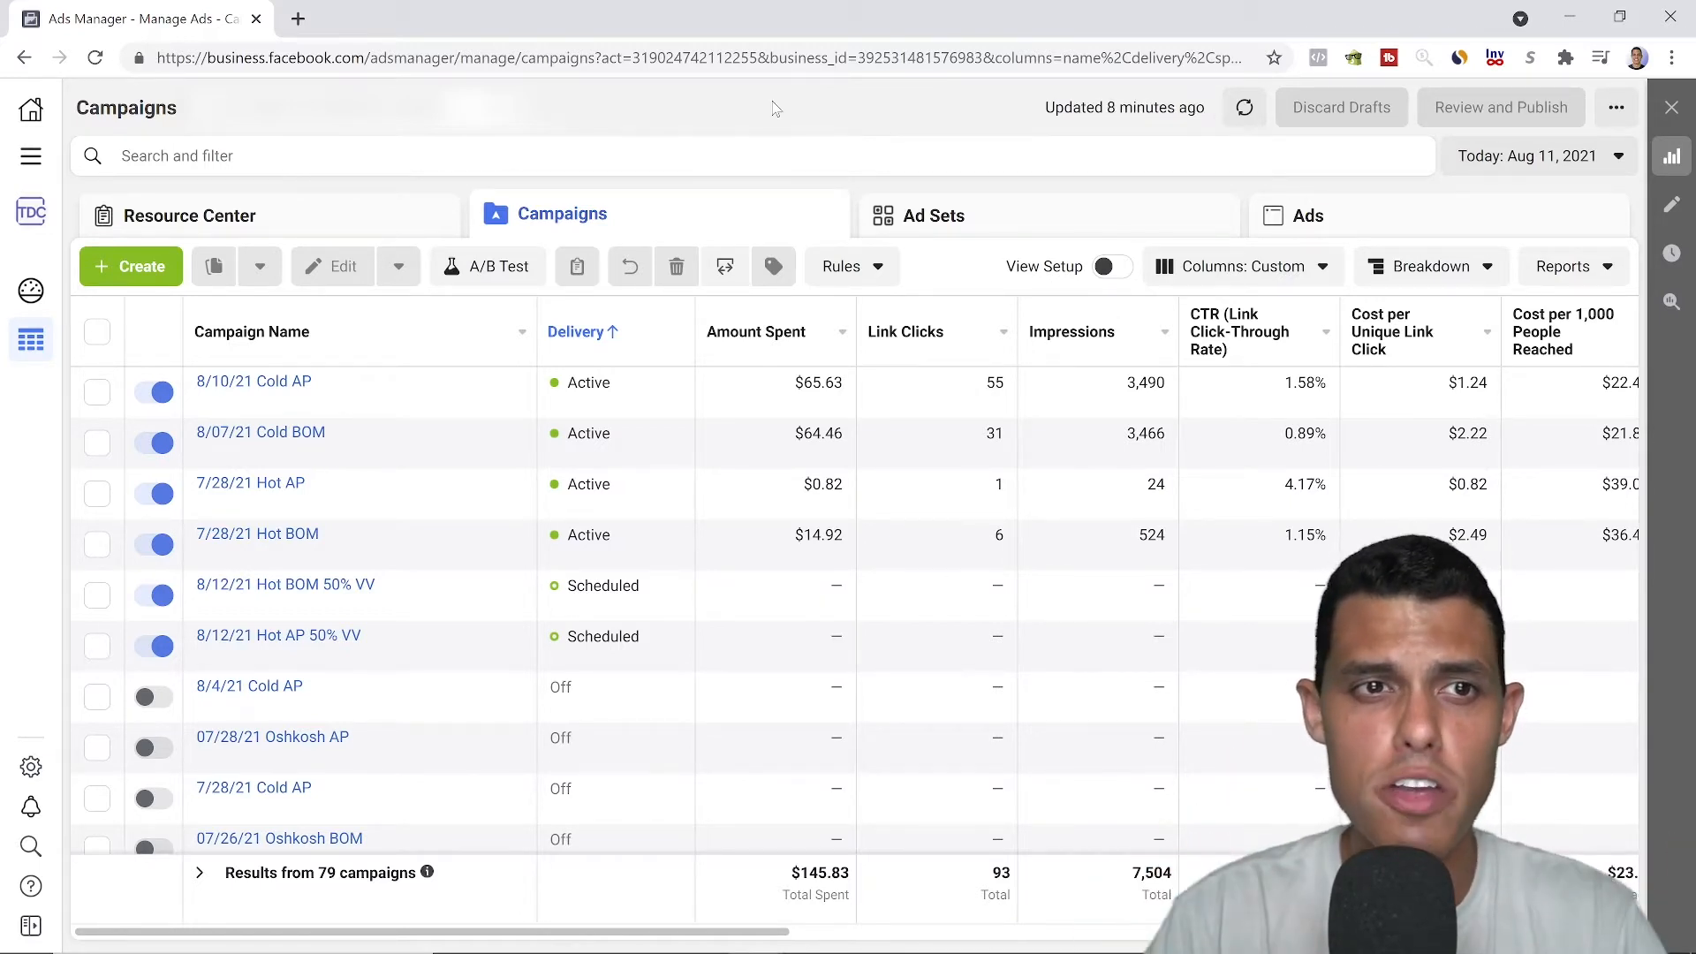
- Go to the Audiences section and start creating a new custom audience
{"action": "left_click", "coordinate": [35, 156]}
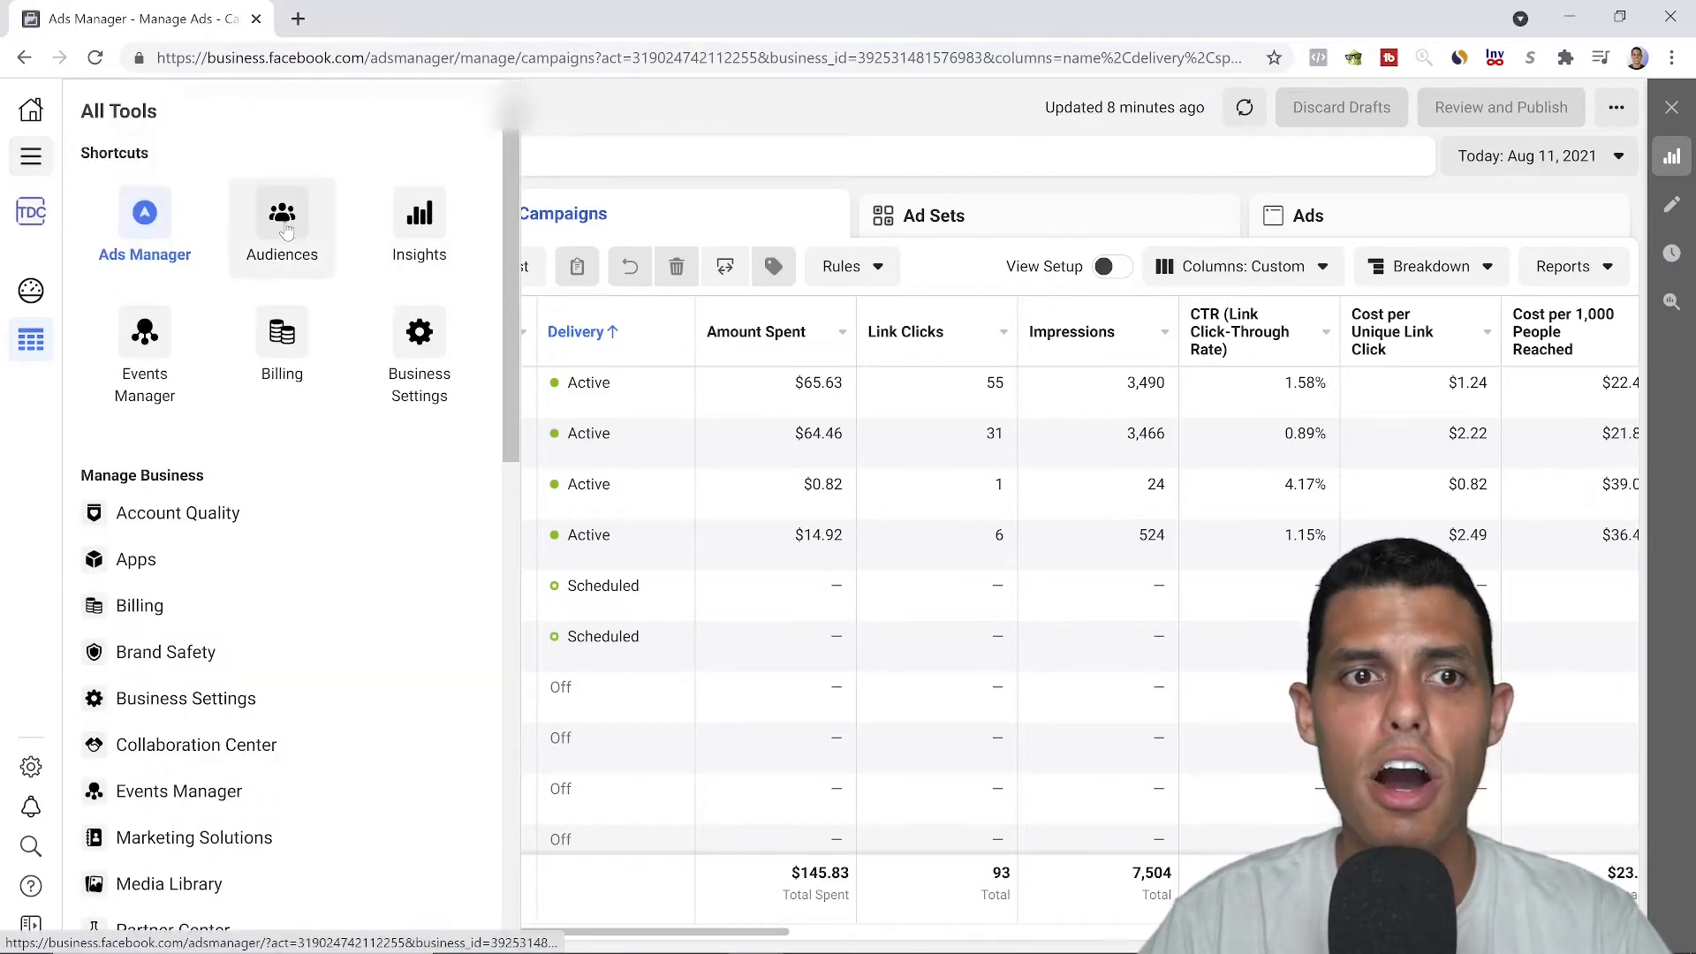
{"action": "left_click", "coordinate": [285, 231]}
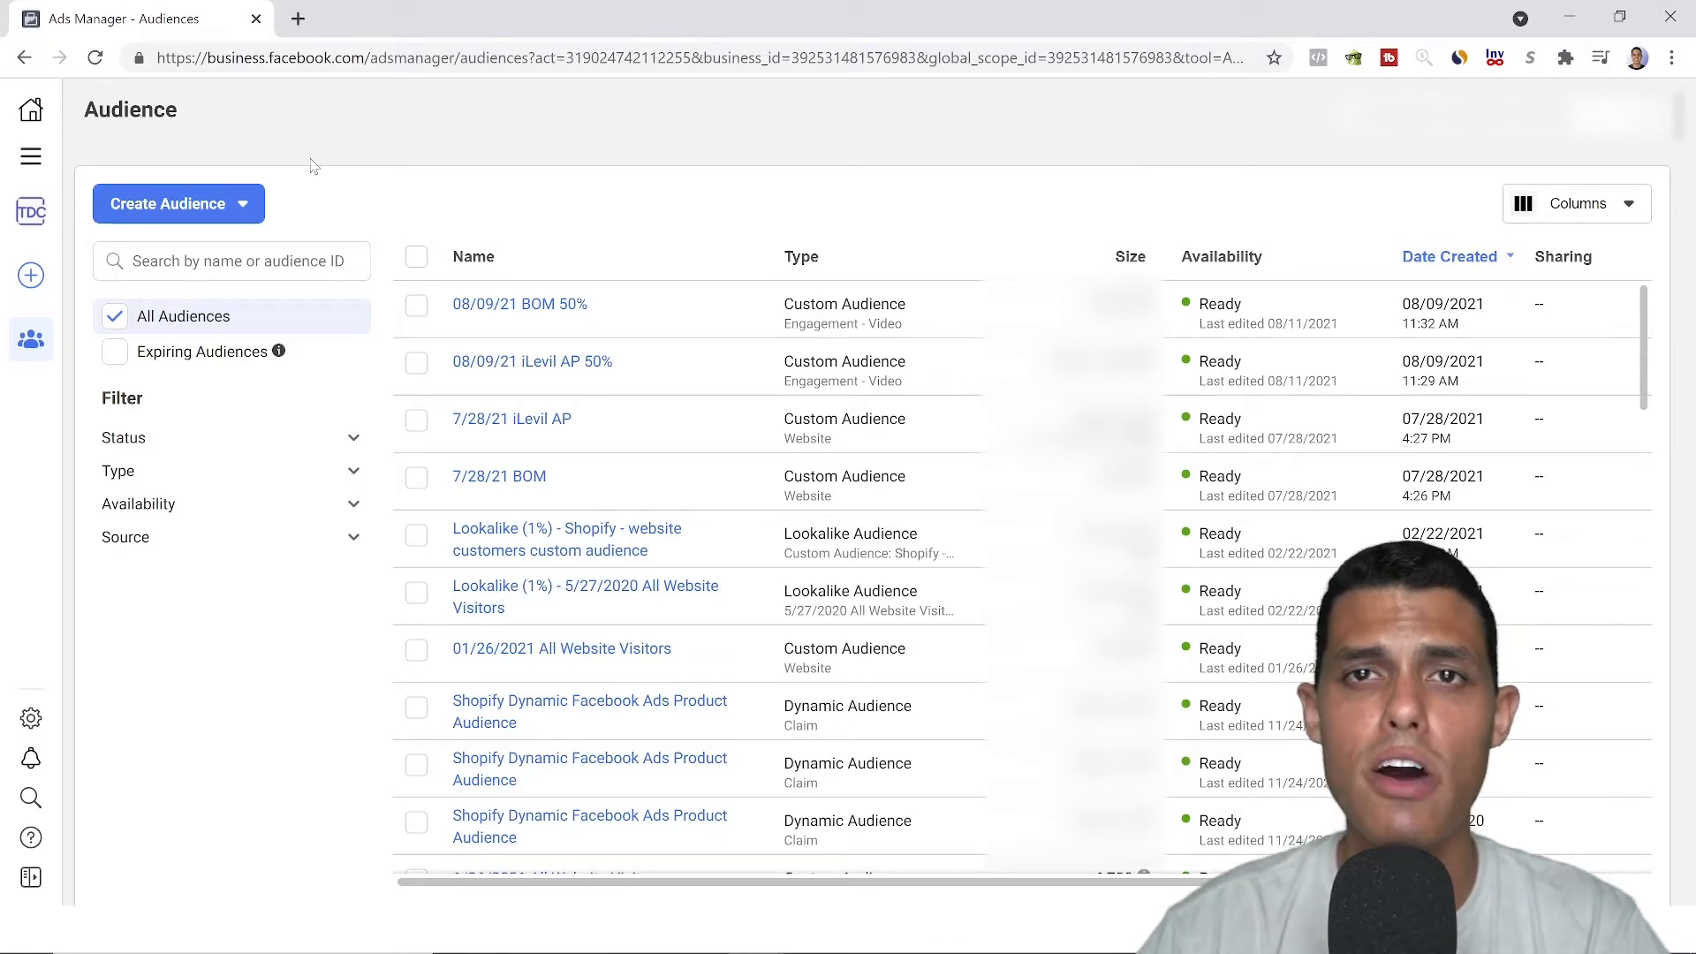
{"action": "left_click", "coordinate": [250, 206]}
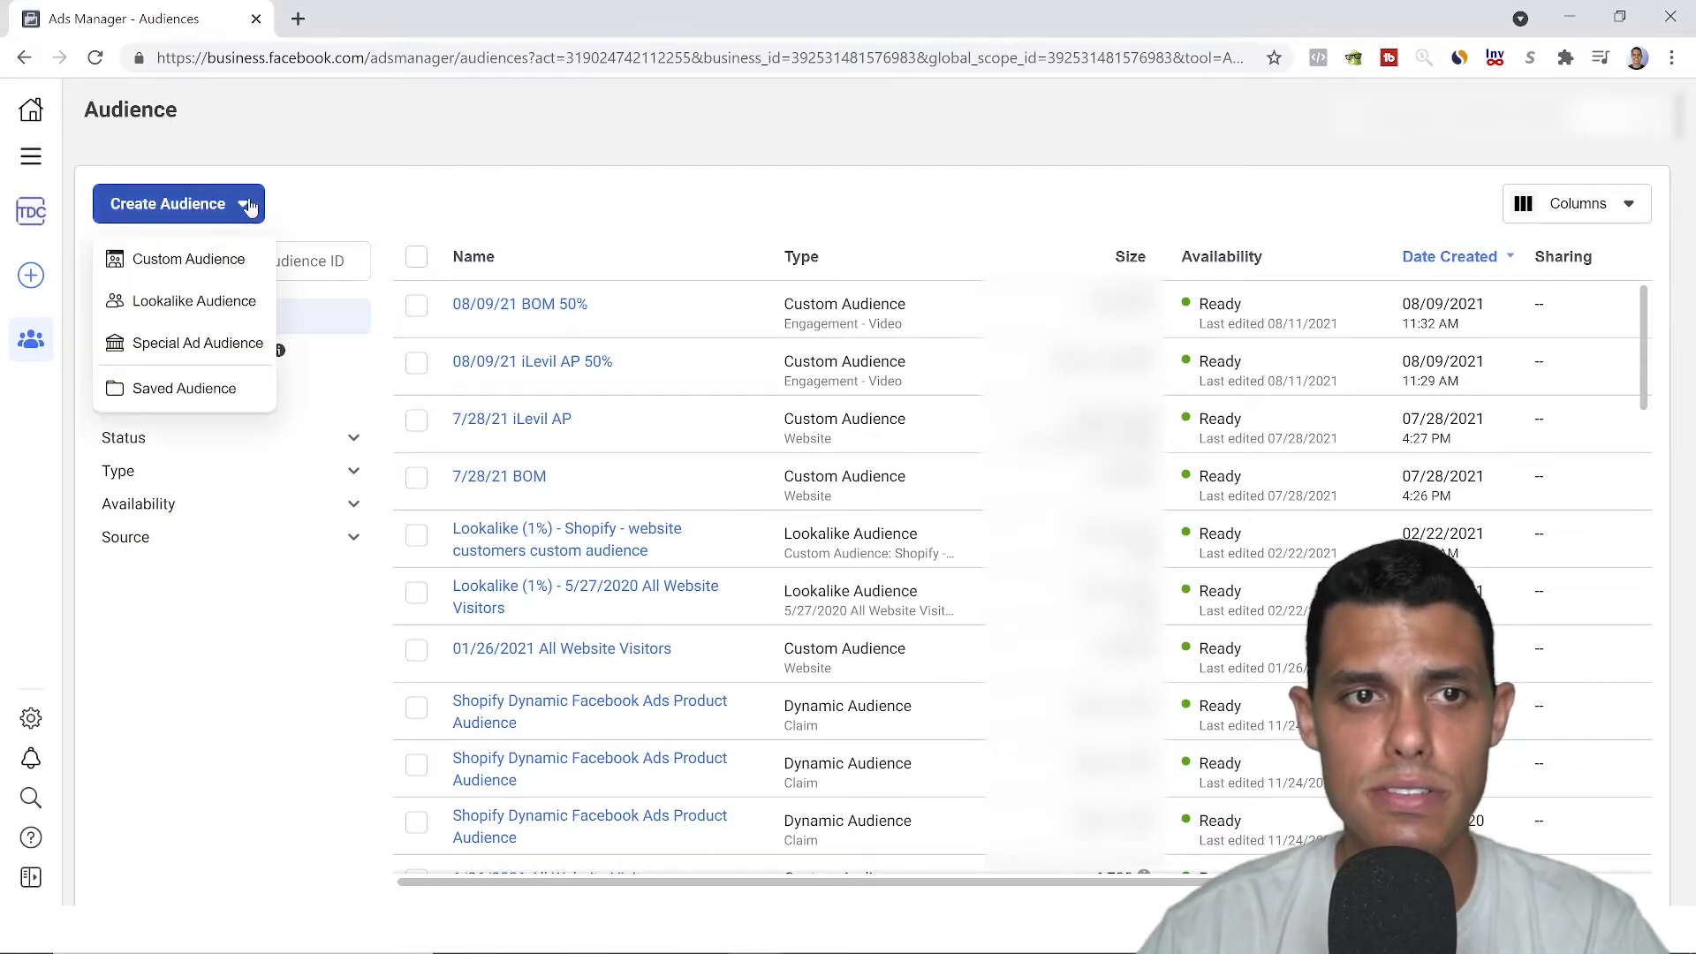
{"action": "left_click", "coordinate": [212, 275]}
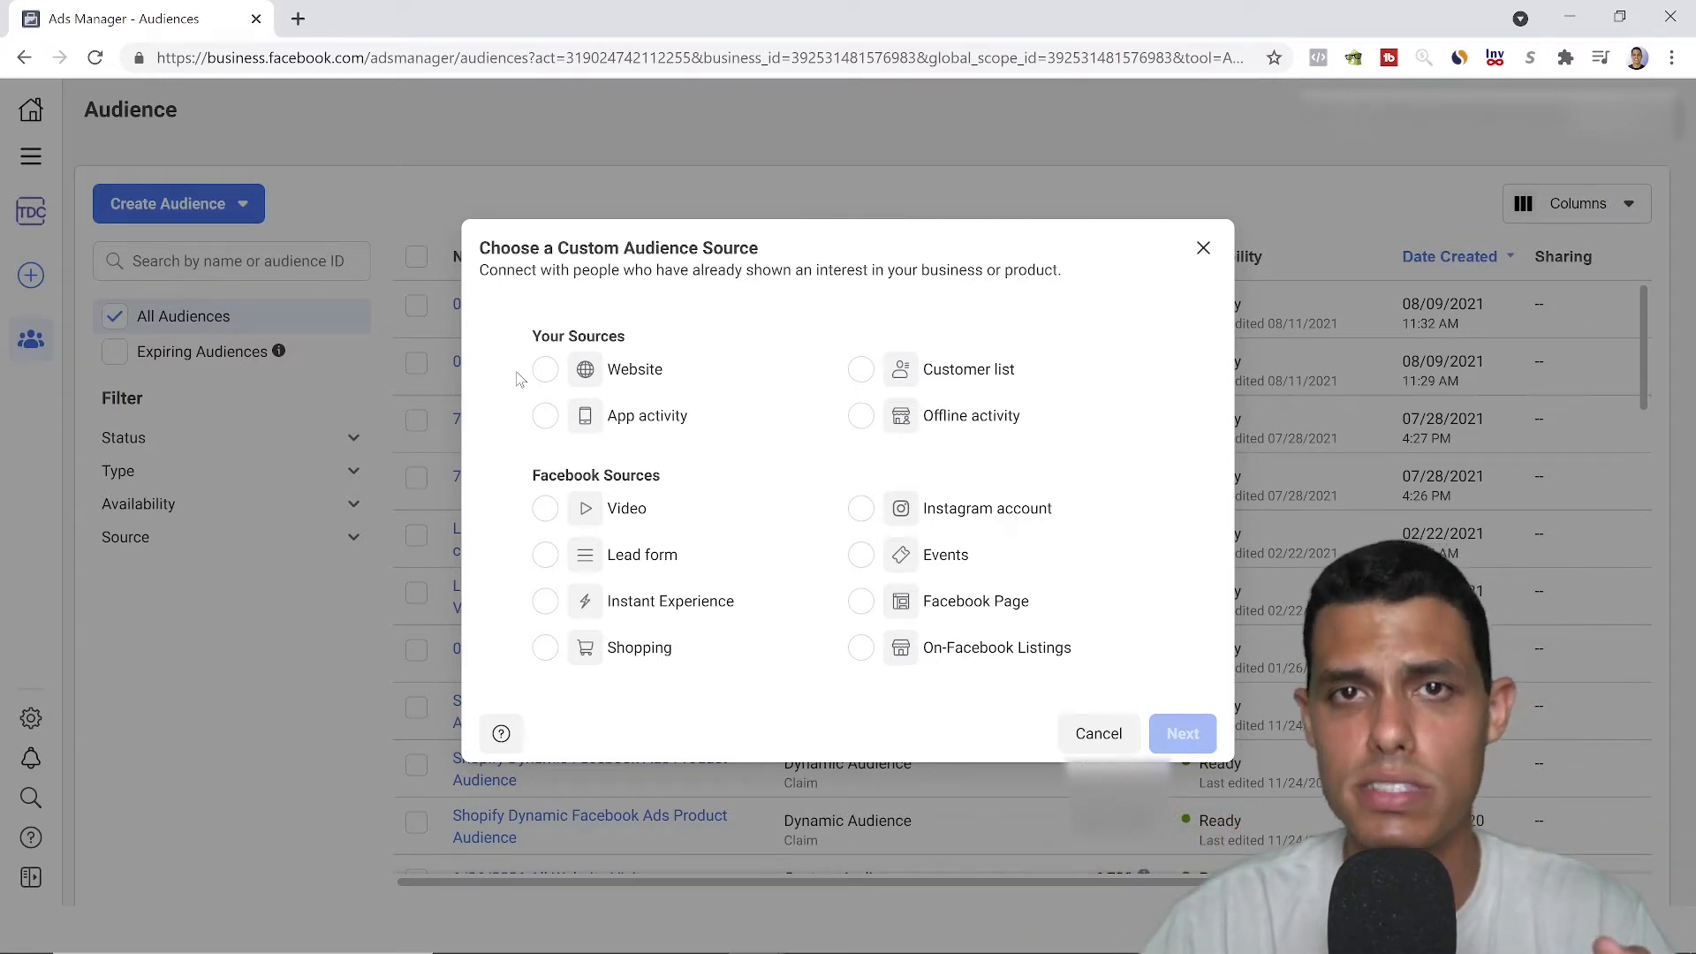
- Choose Video as the custom audience source and set the engagement to people who have watched at 75% of your video
{"action": "left_click", "coordinate": [555, 515]}
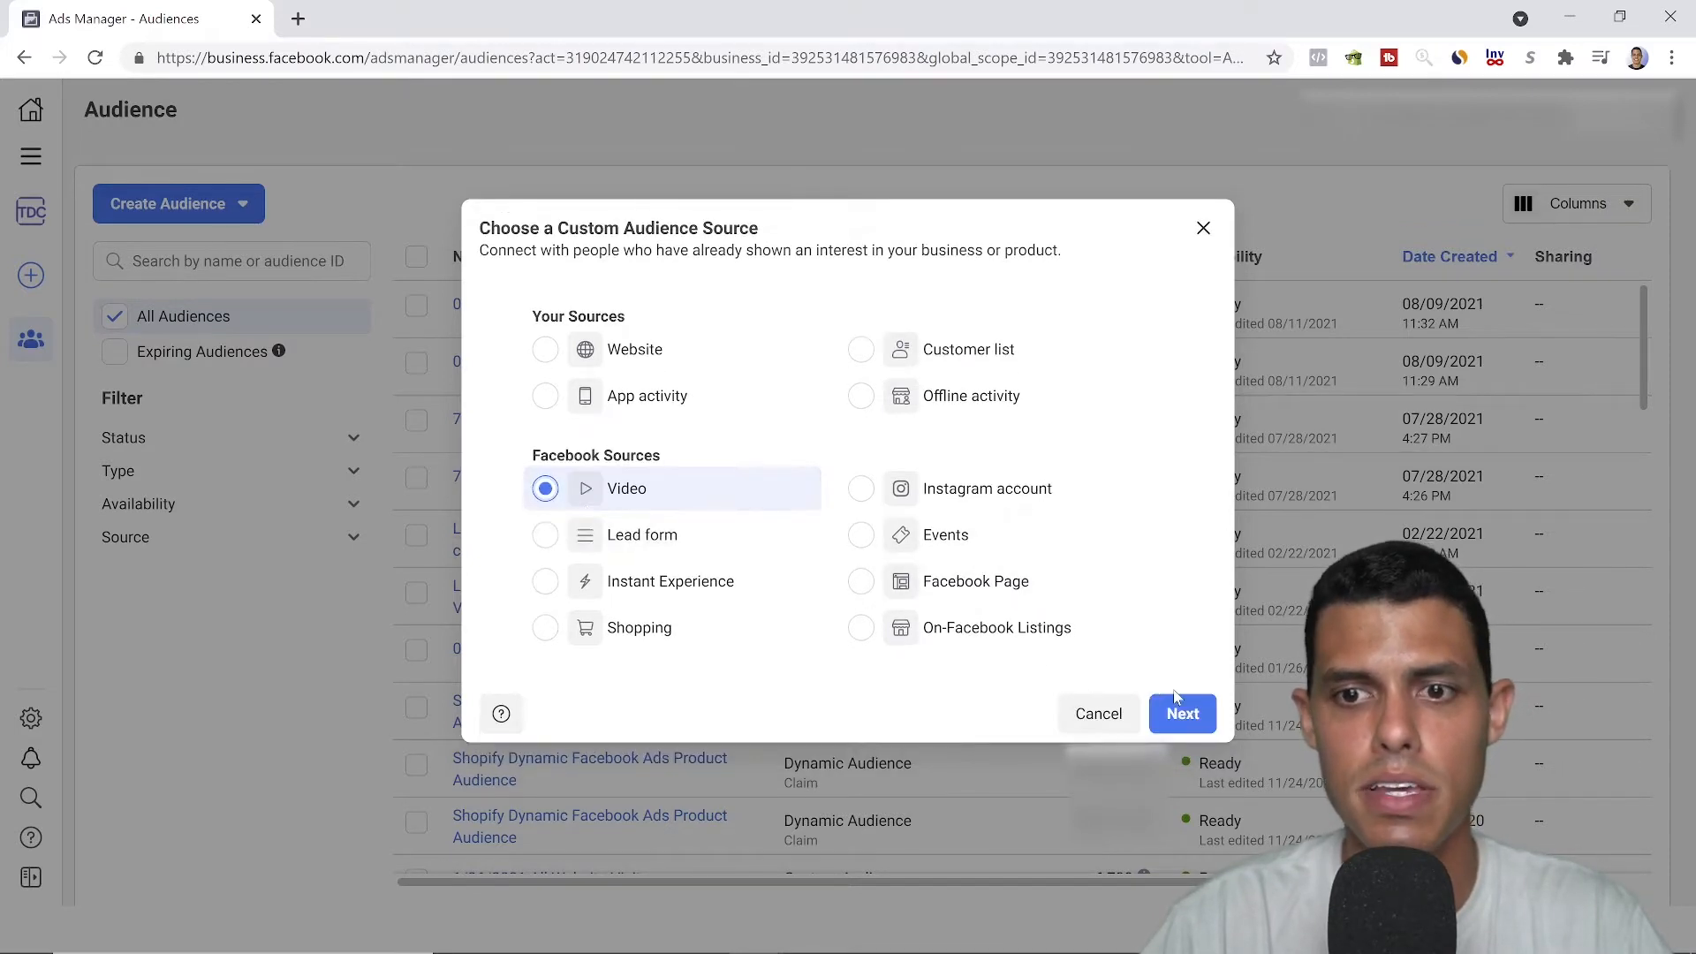
{"action": "left_click", "coordinate": [1192, 712]}
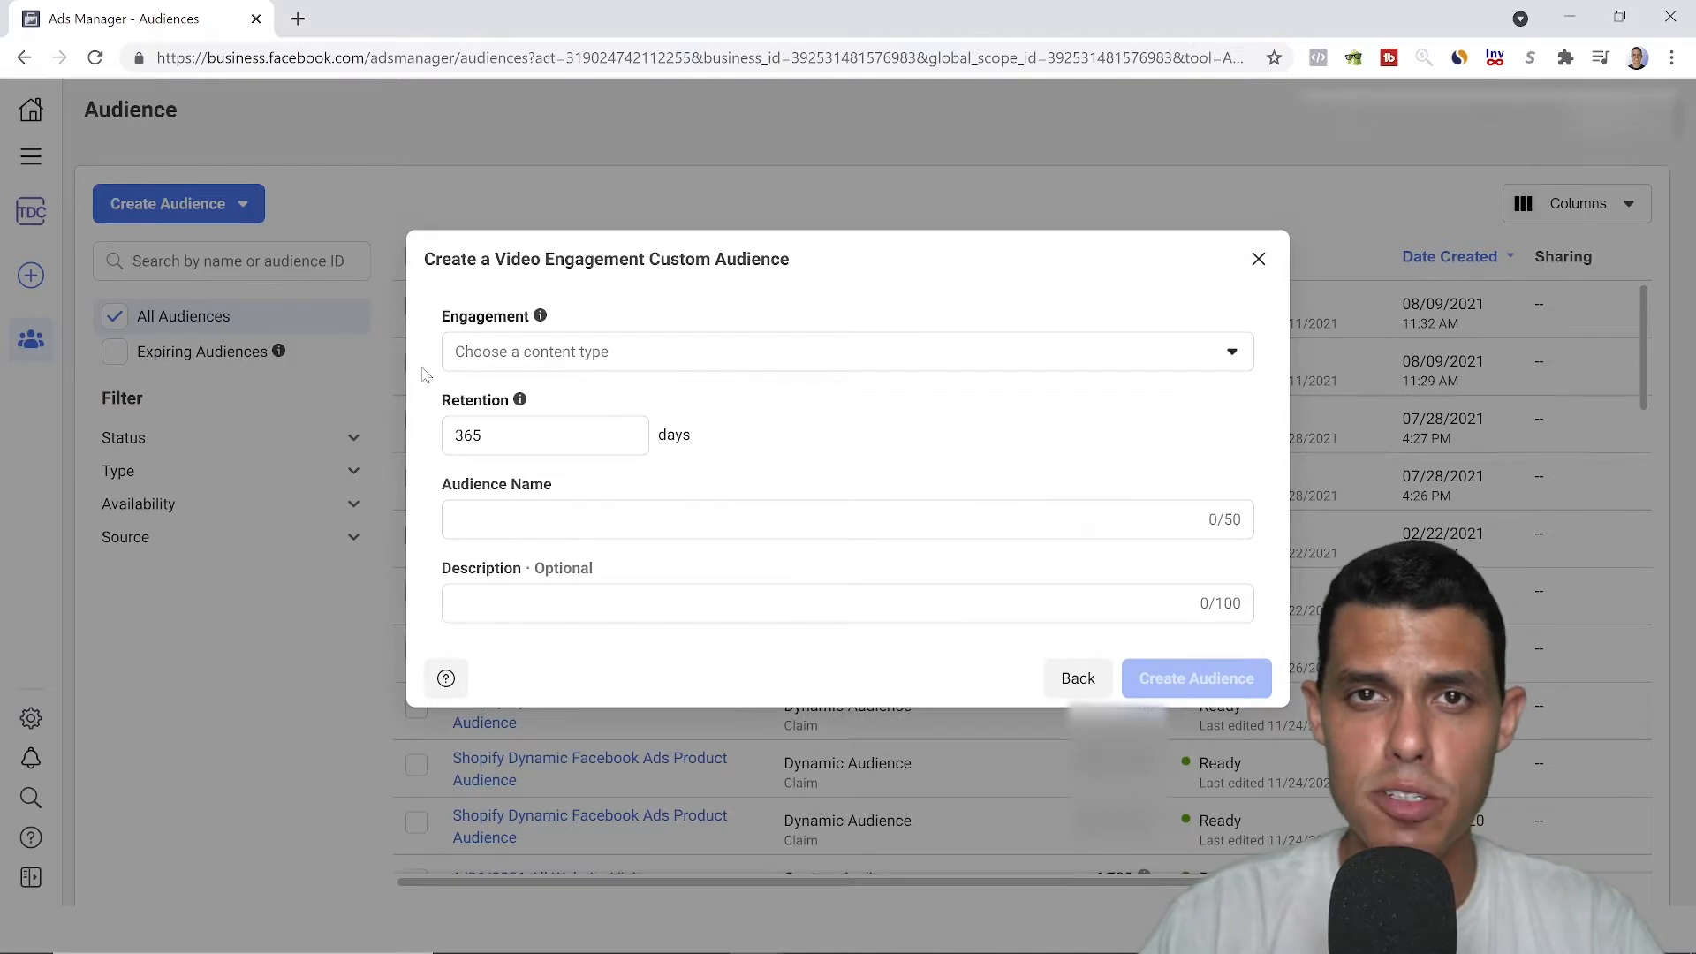
{"action": "left_click", "coordinate": [522, 358]}
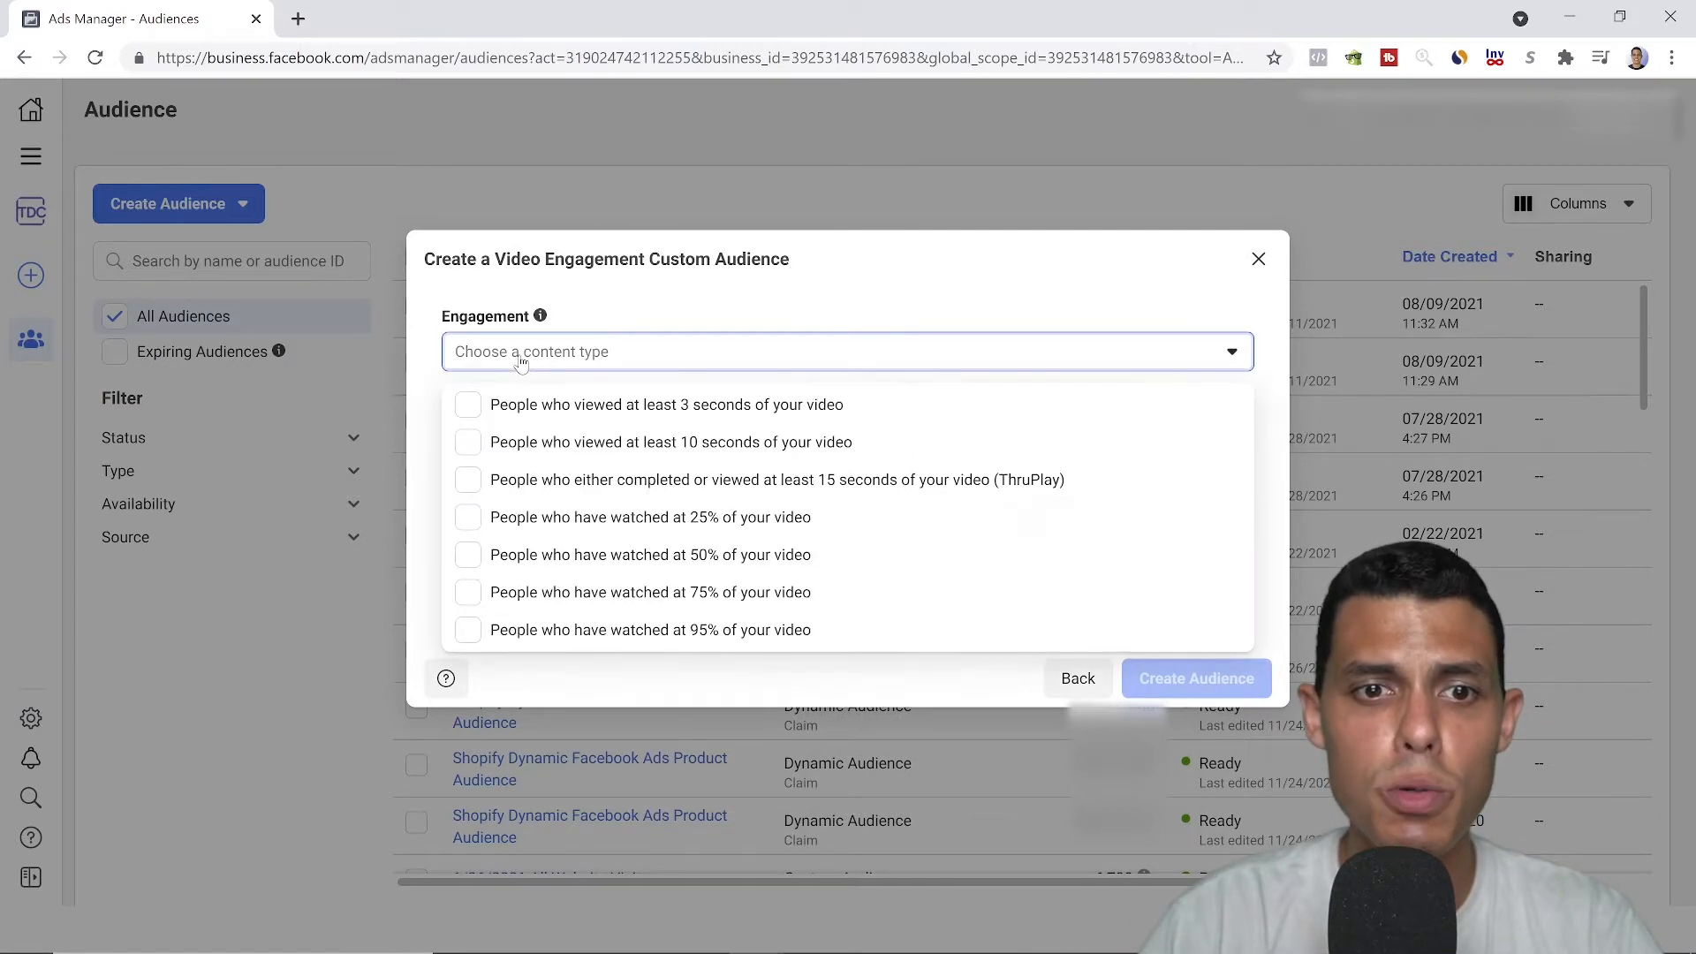
{"action": "left_click", "coordinate": [466, 594]}
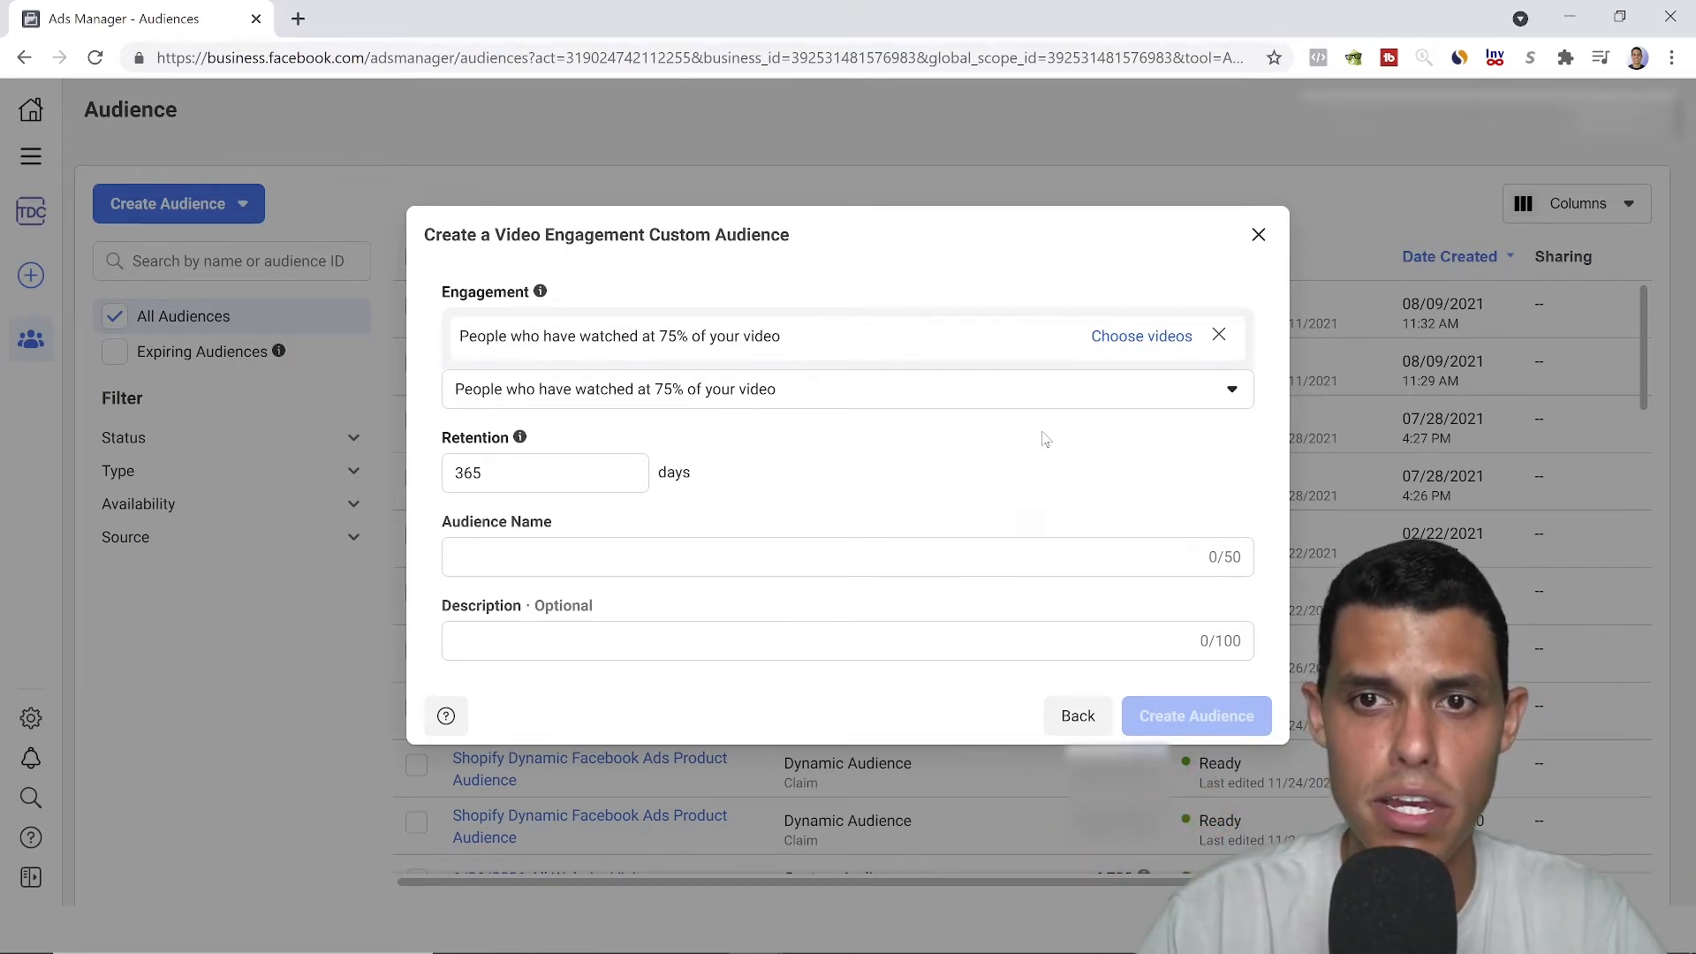
- Select the Levil Aviation page videos "Your Ideal Back-up Solution!" and the 1:25 "All-in-one Avionics Suite" for the audience
{"action": "left_click", "coordinate": [1142, 336]}
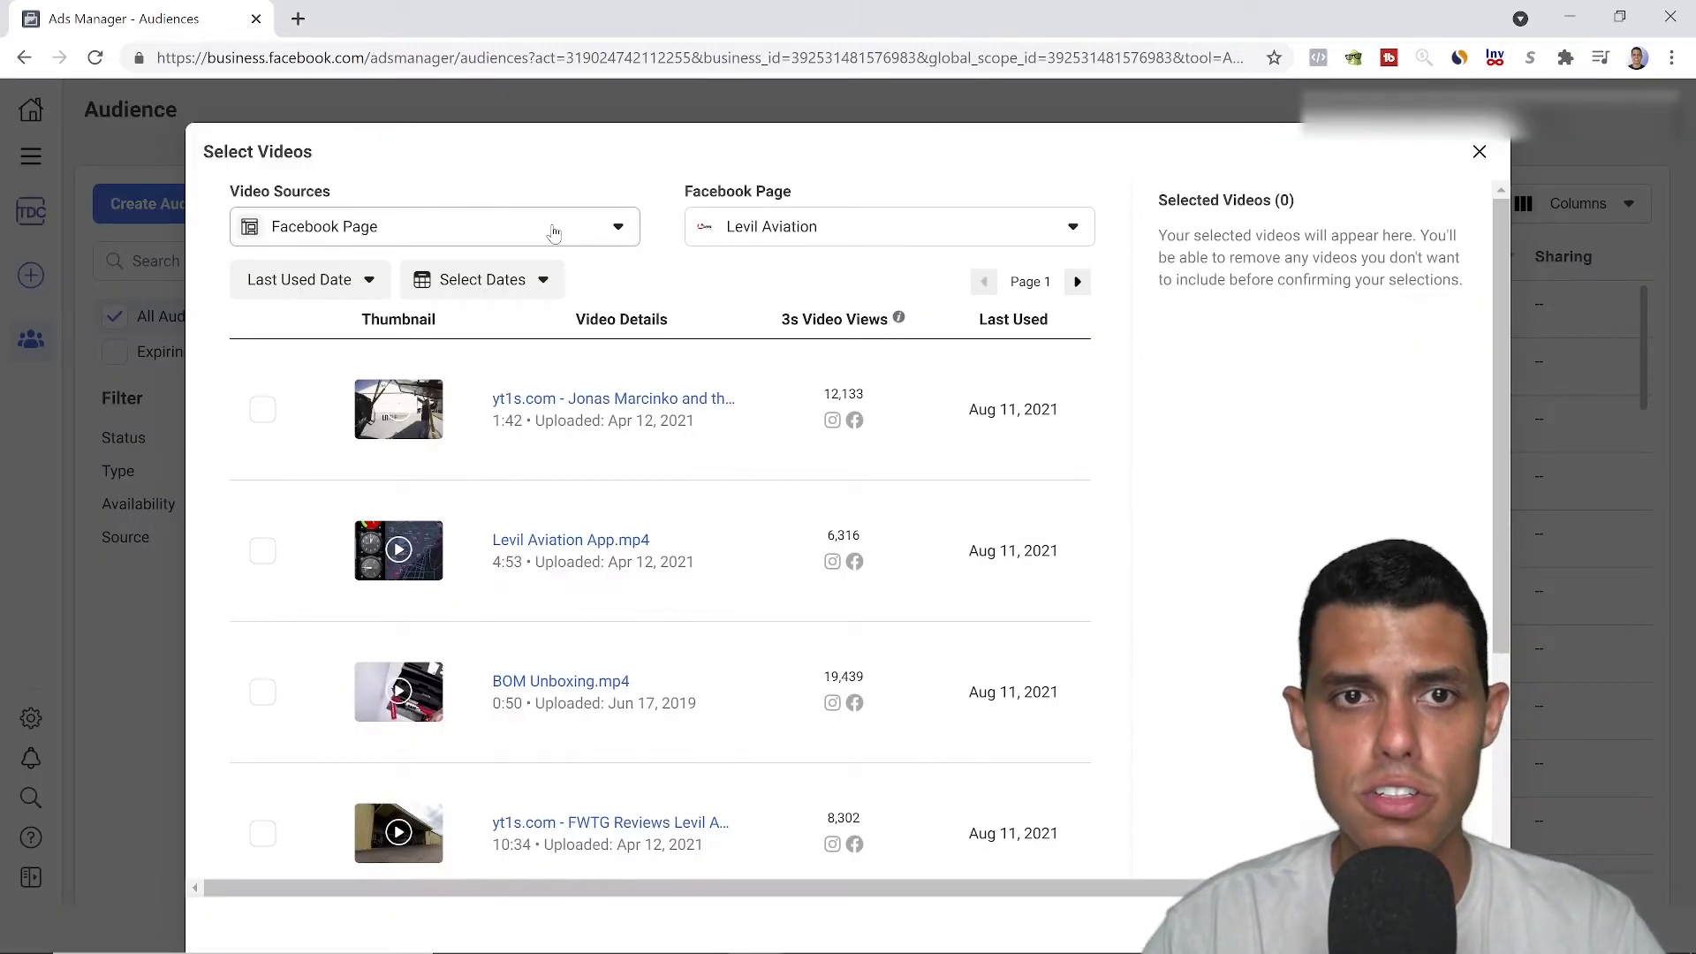
{"action": "left_click", "coordinate": [554, 231]}
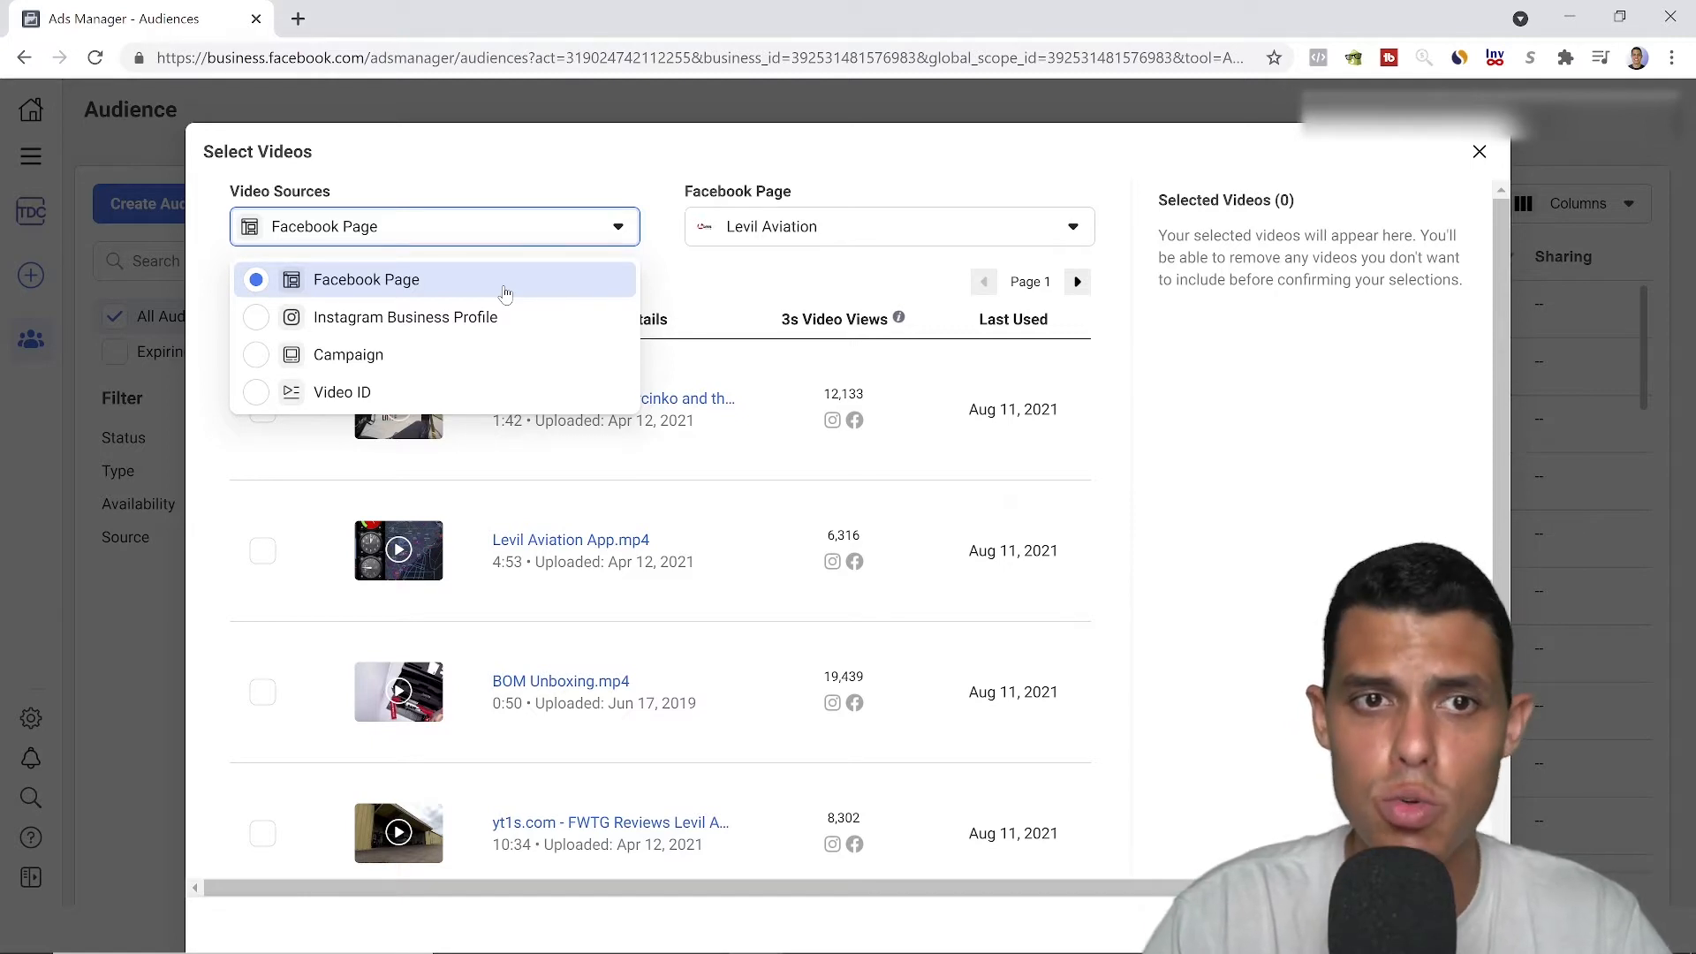
{"action": "left_click", "coordinate": [574, 226]}
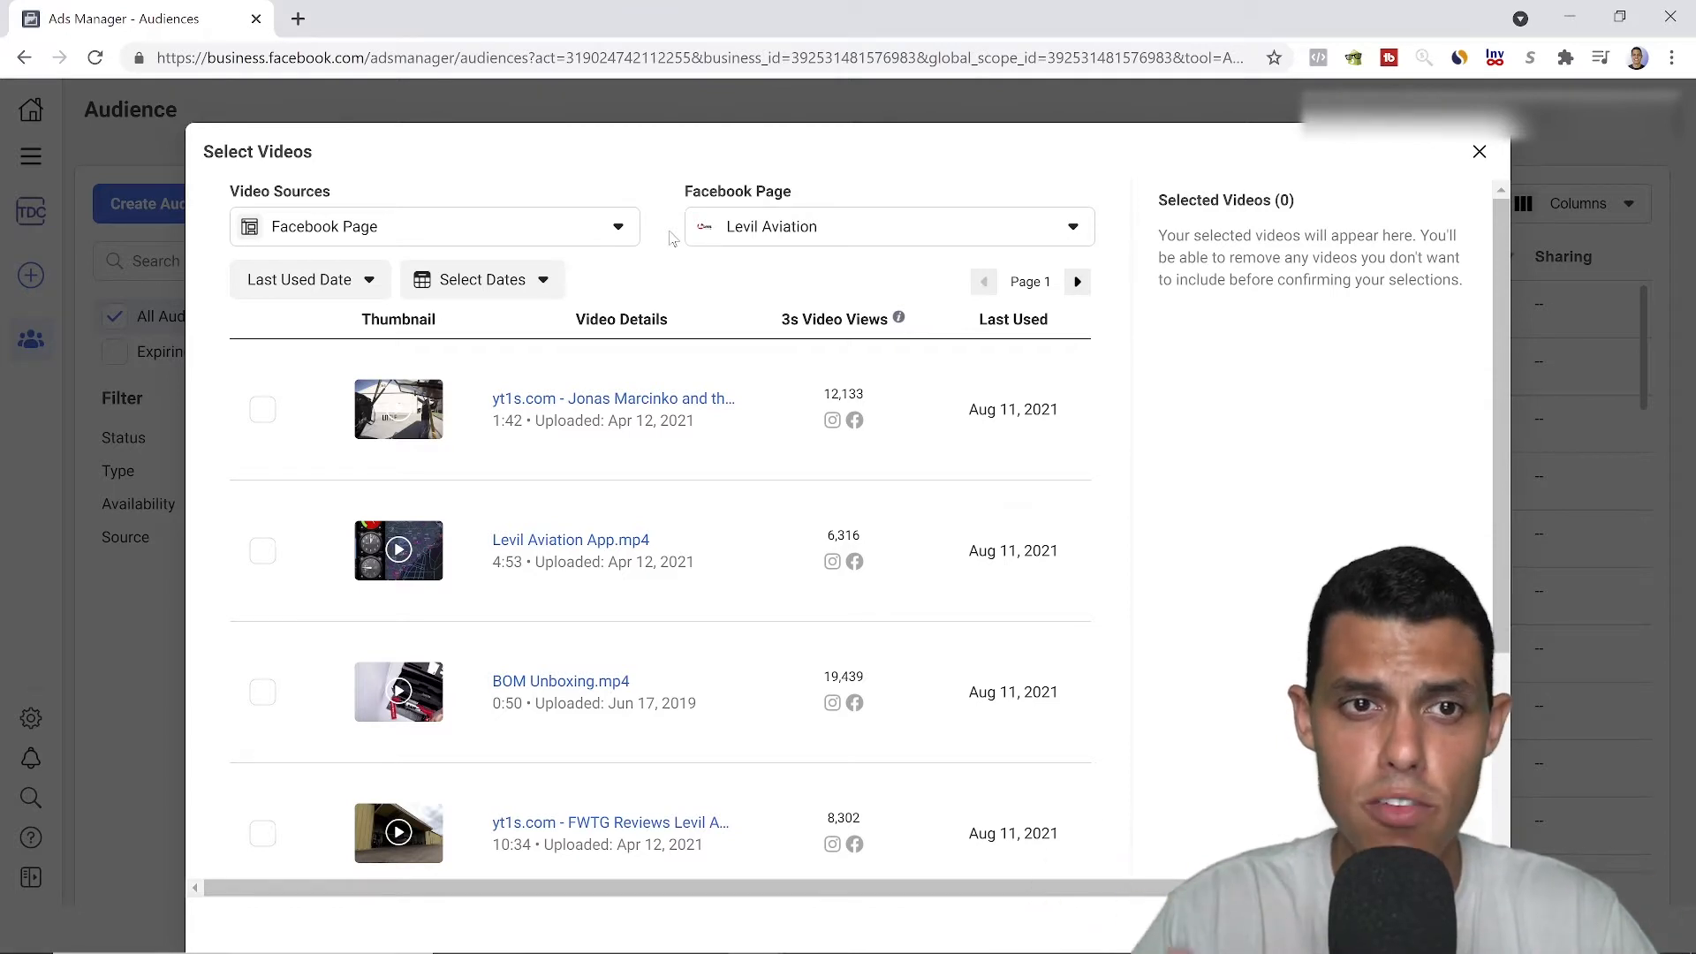
{"action": "left_click", "coordinate": [568, 227]}
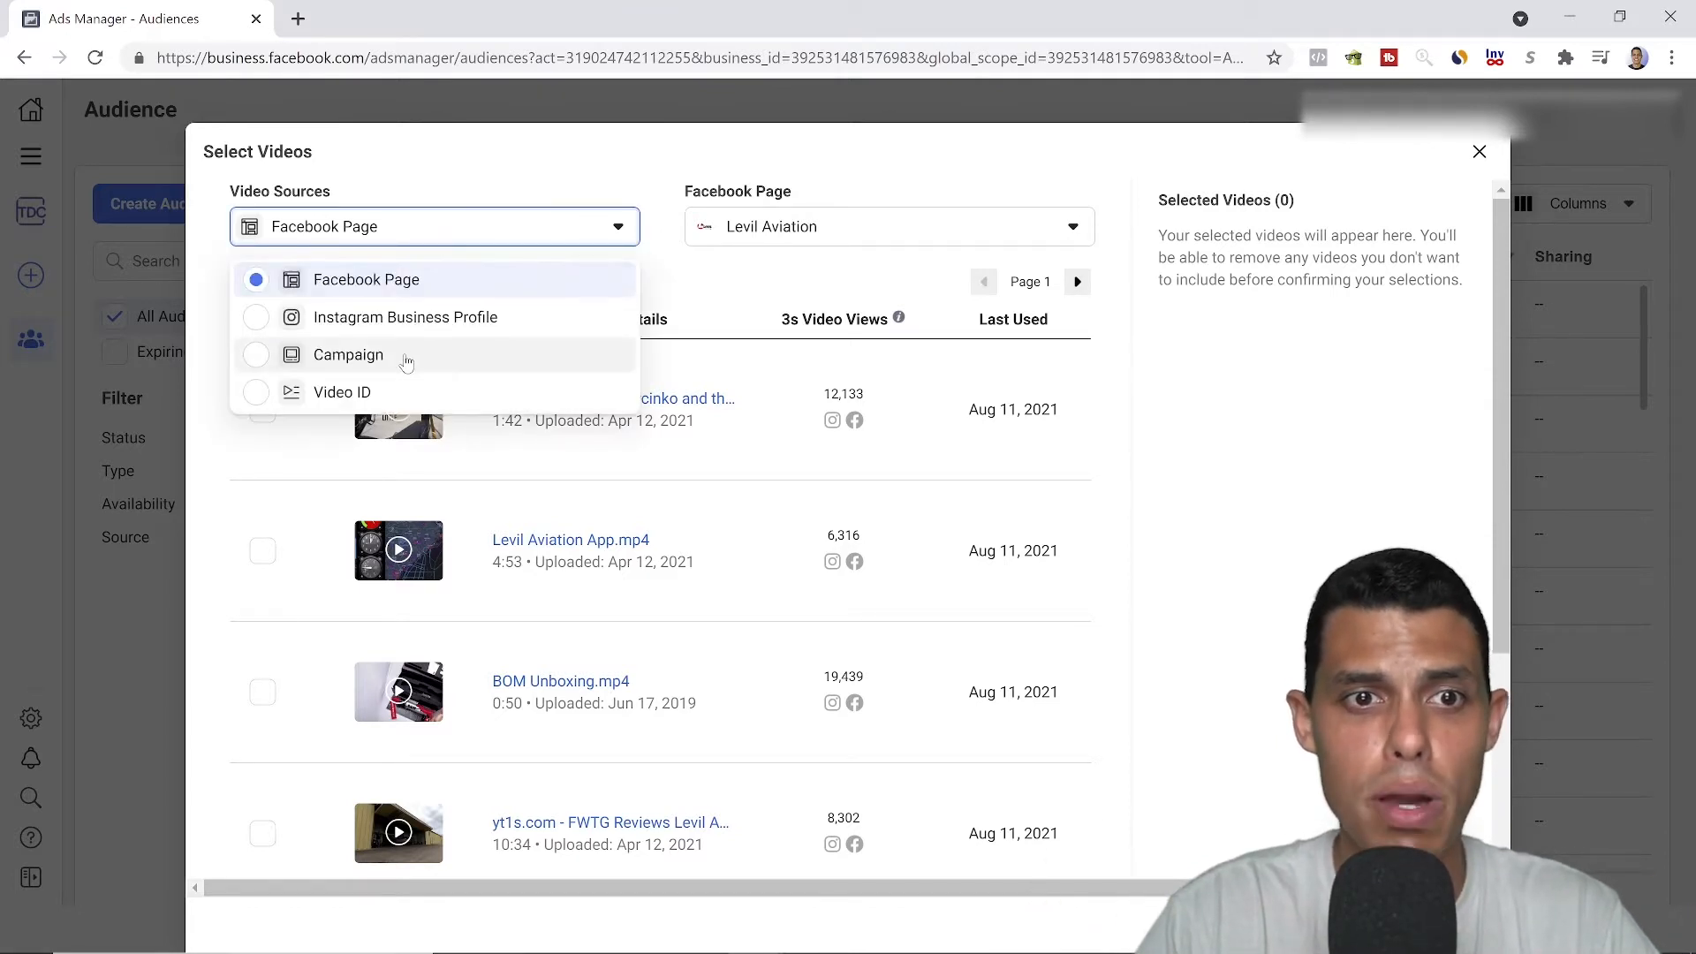
{"action": "left_click", "coordinate": [468, 420]}
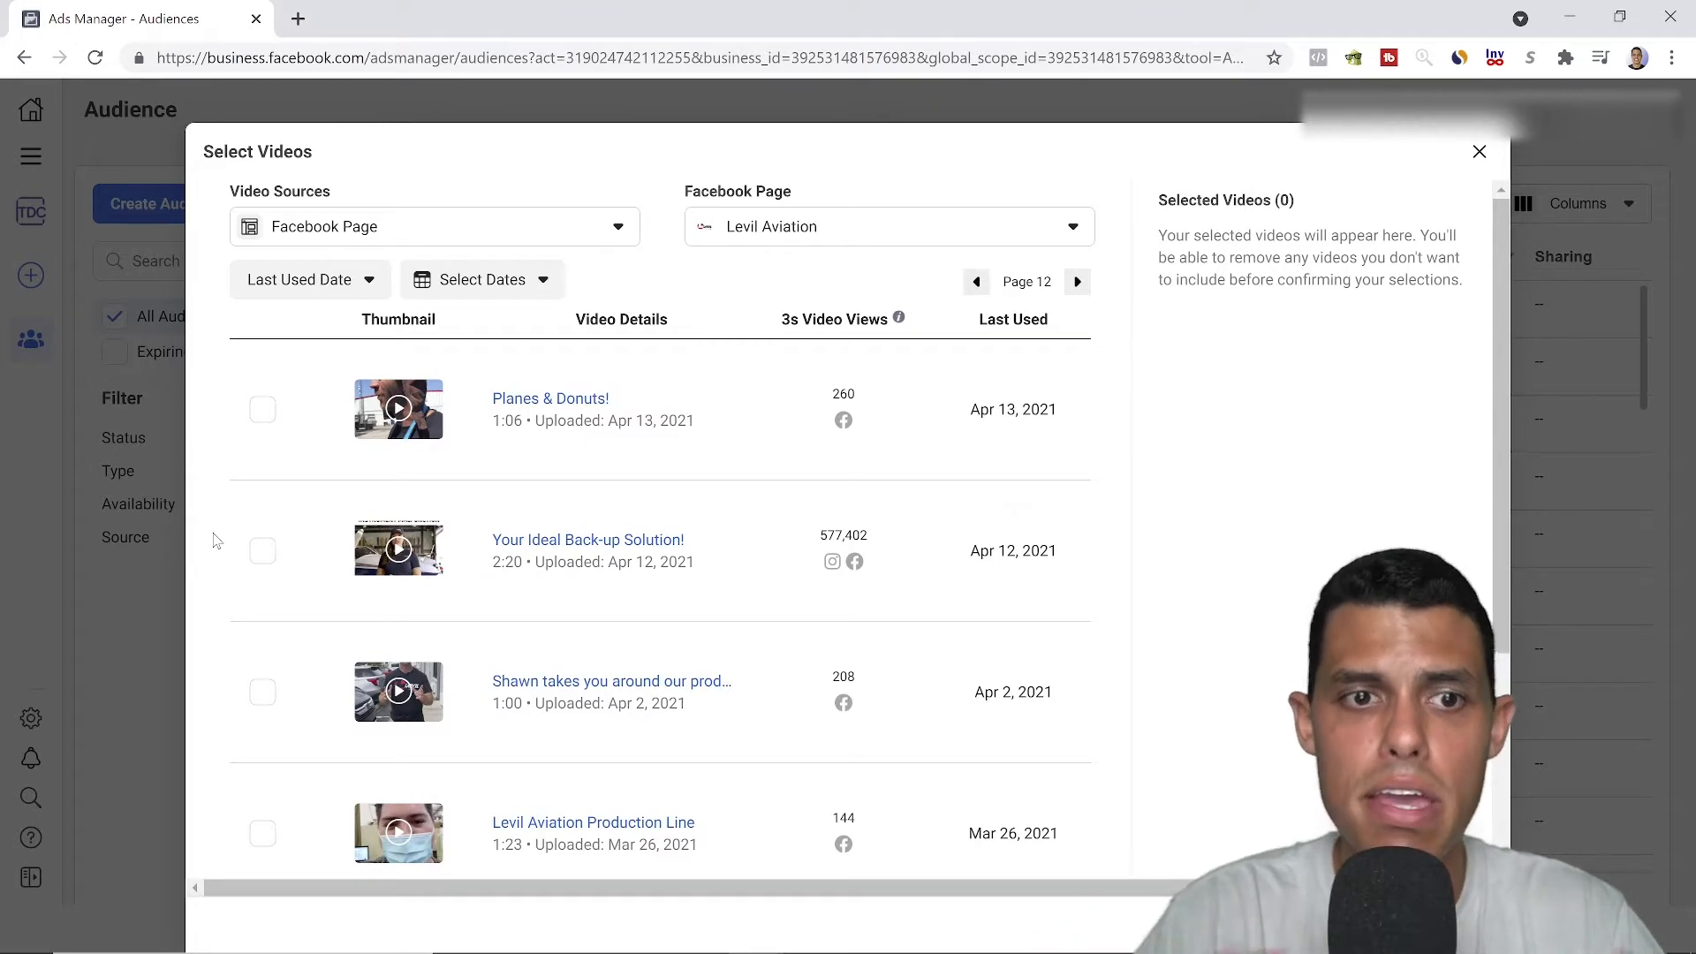
{"action": "left_click", "coordinate": [262, 550]}
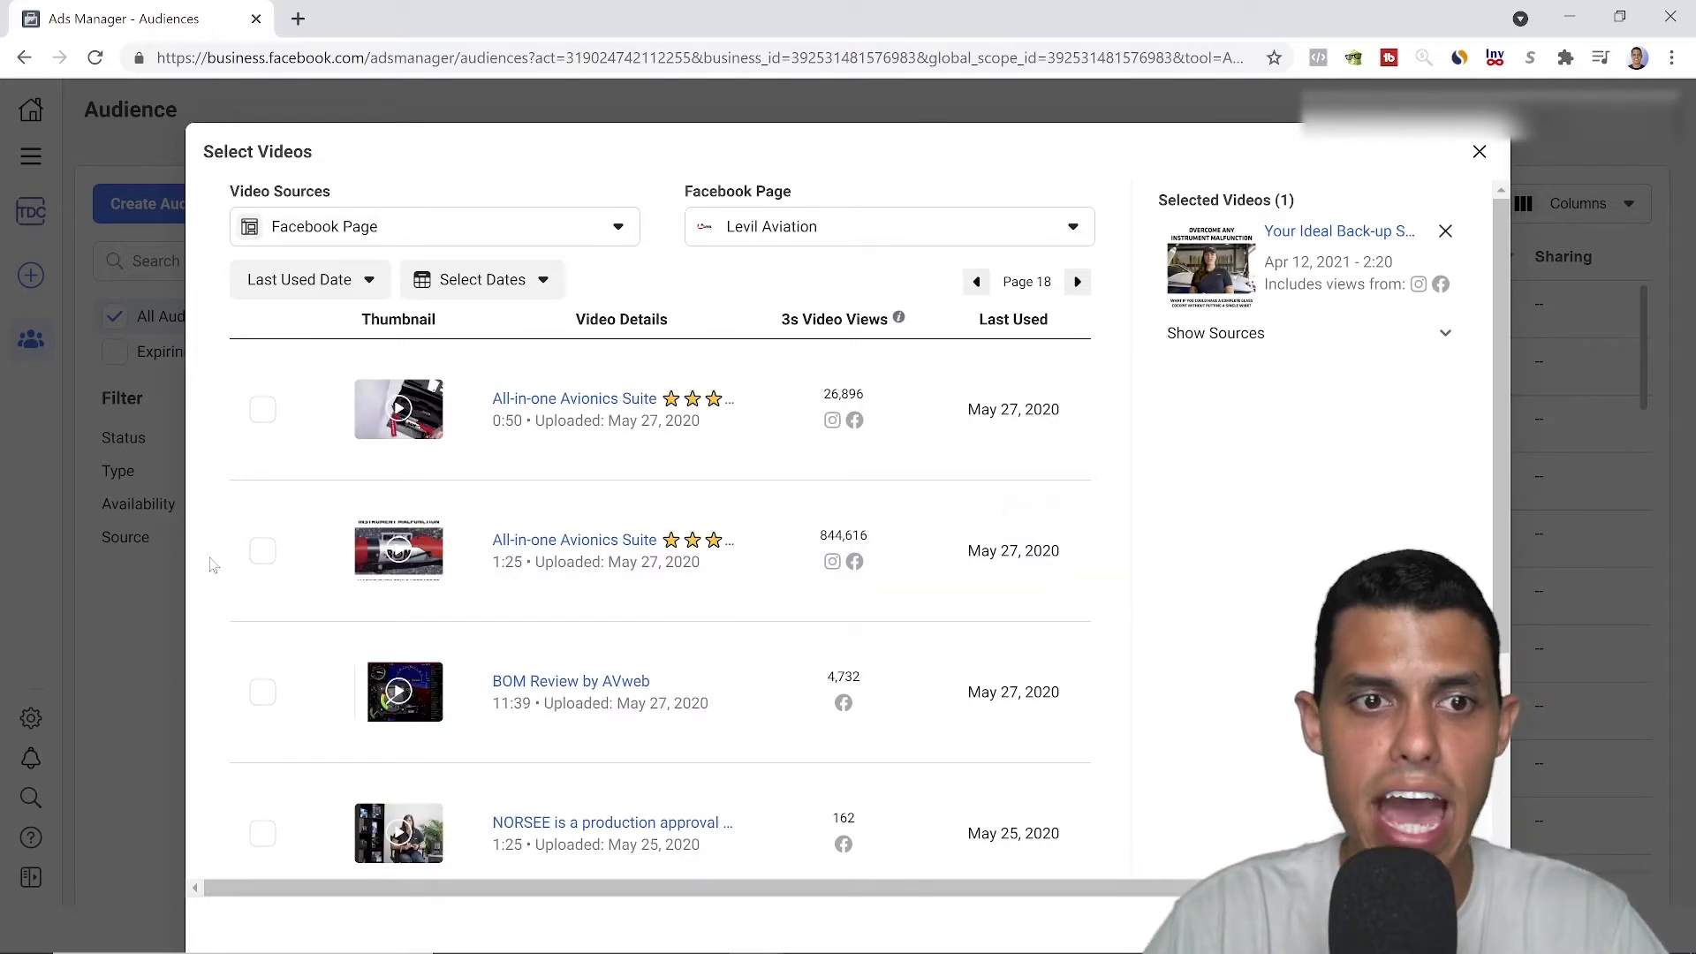
{"action": "left_click", "coordinate": [260, 556]}
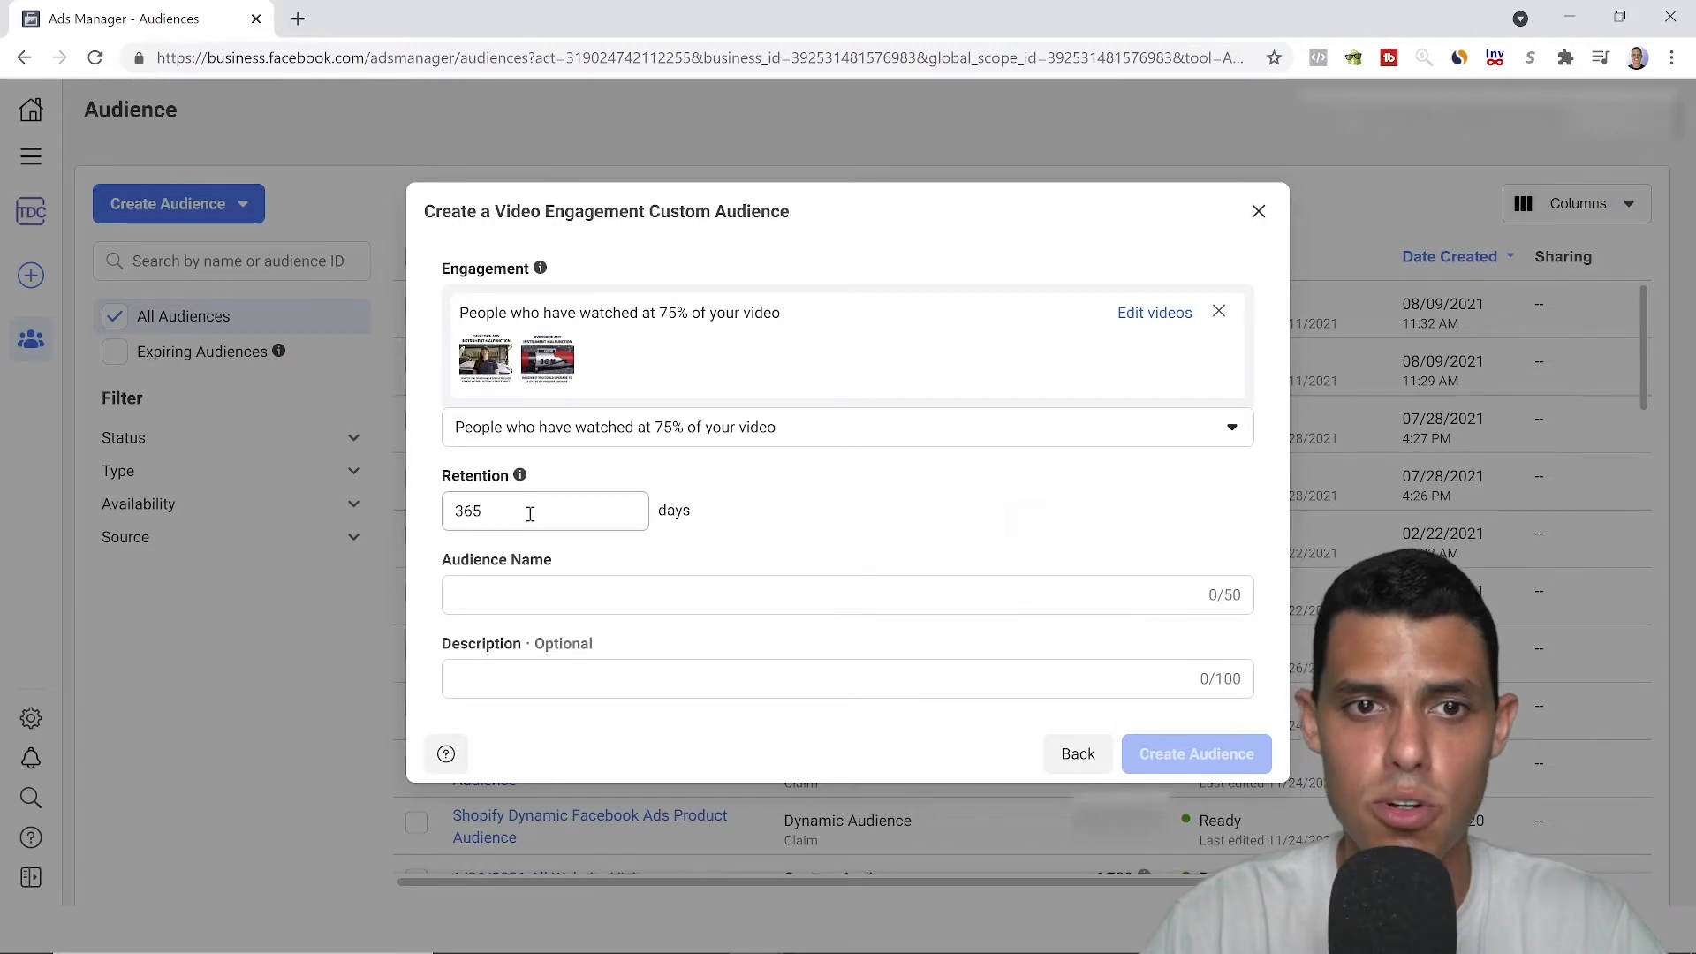
- Name the audience "08/11/2021 BOM 75% VV" and create it, keeping the 365-day retention
{"action": "mouse_move", "coordinate": [521, 480]}
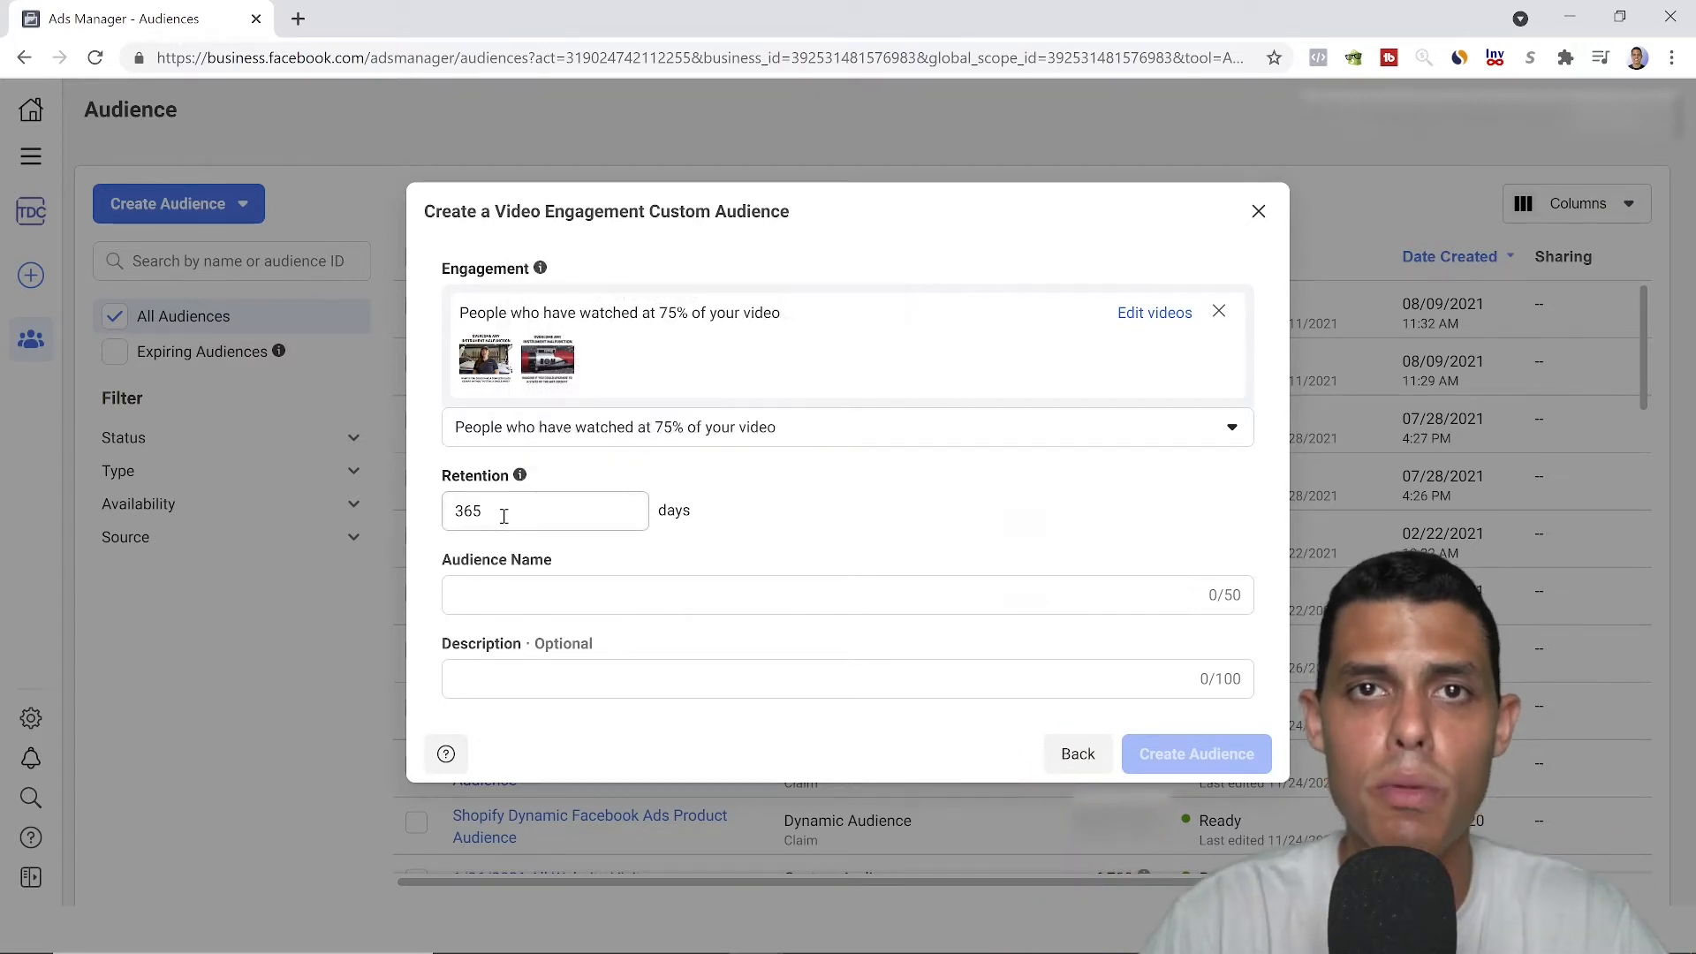
{"action": "left_click", "coordinate": [924, 605]}
{"action": "type", "text": "08/11/2021 BOM 75% VV"}
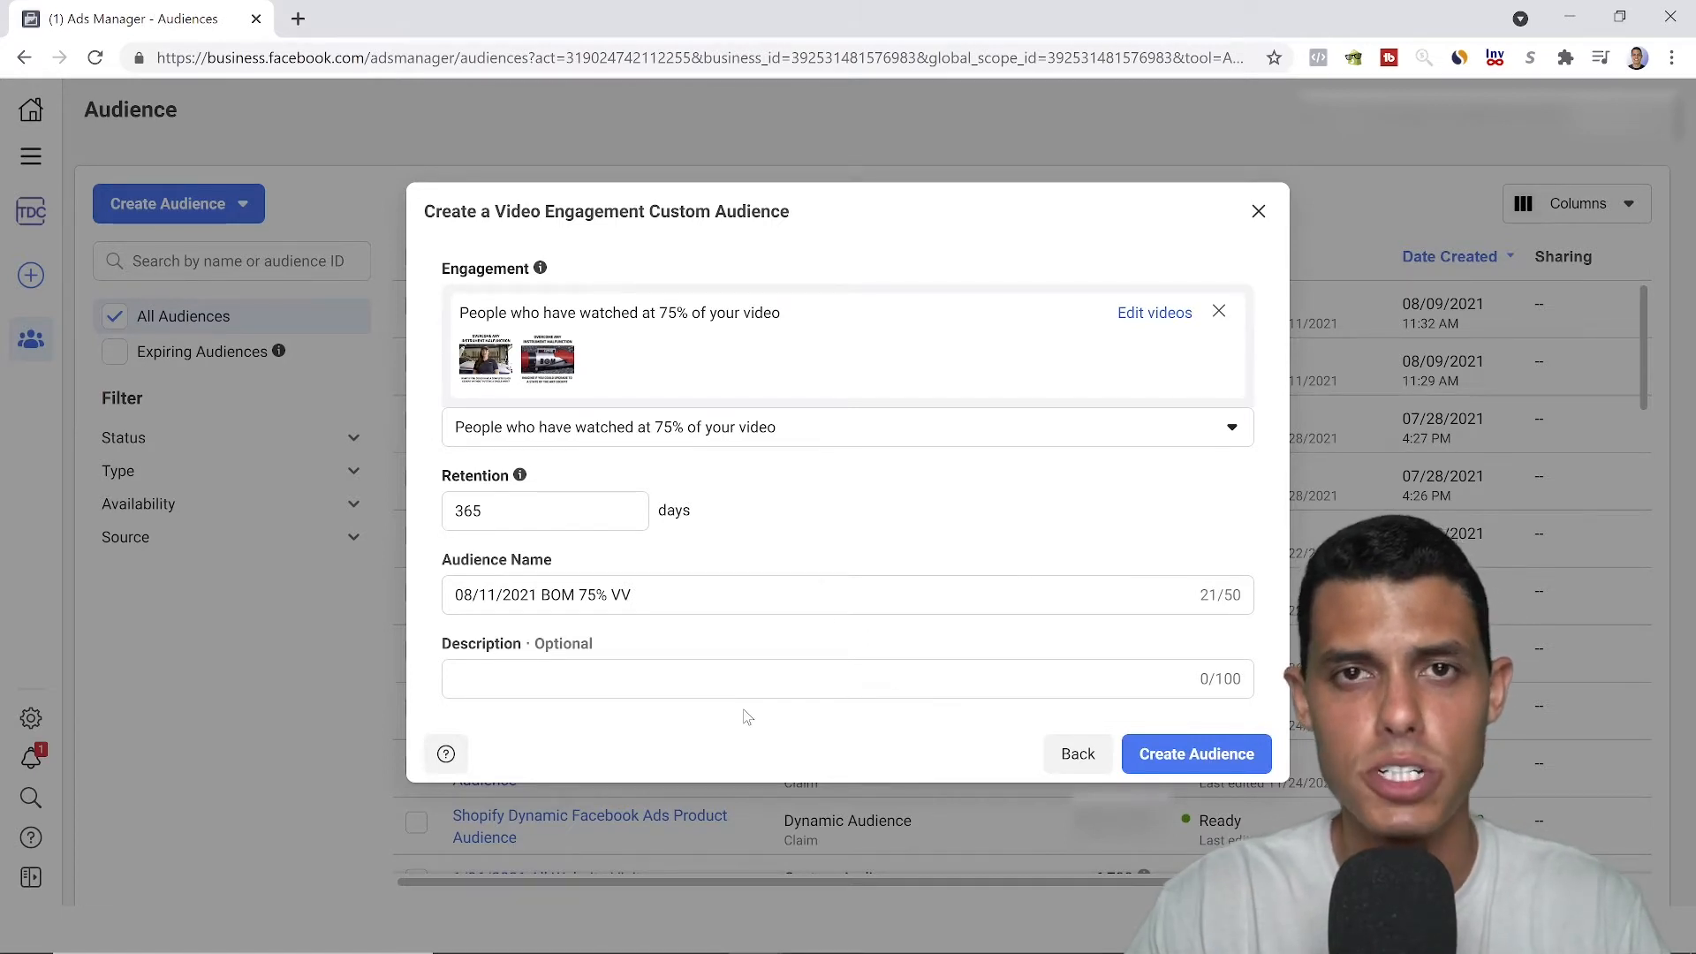
{"action": "left_click", "coordinate": [1202, 760]}
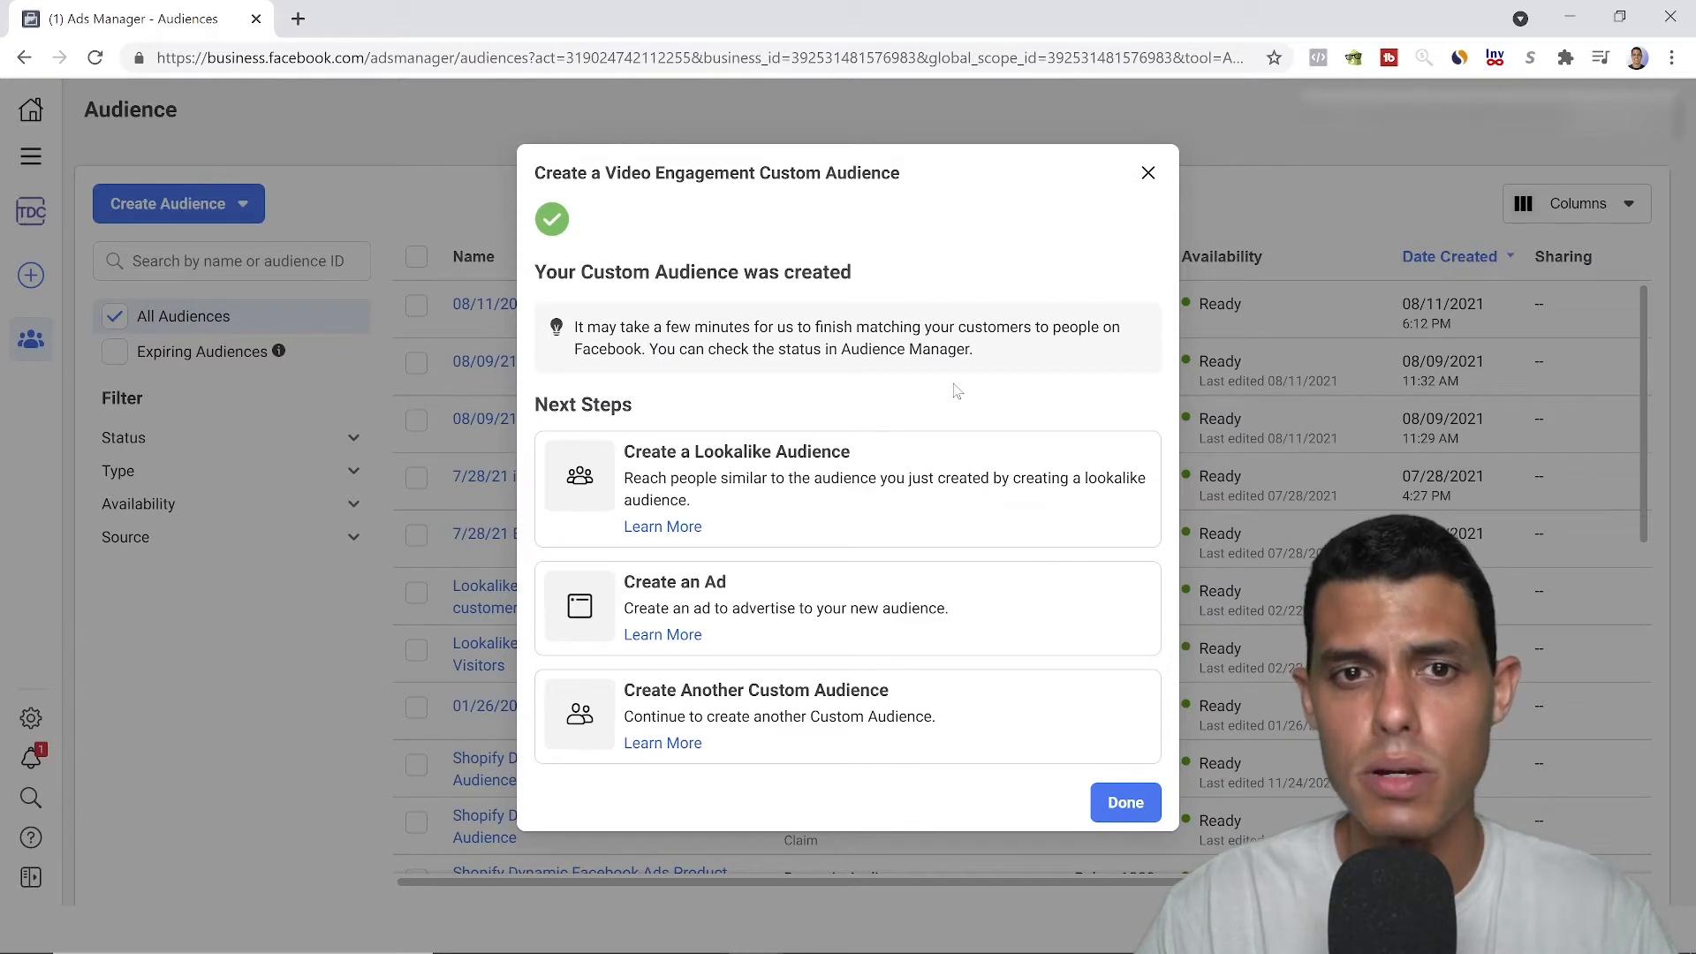
{"action": "left_click", "coordinate": [1125, 802]}
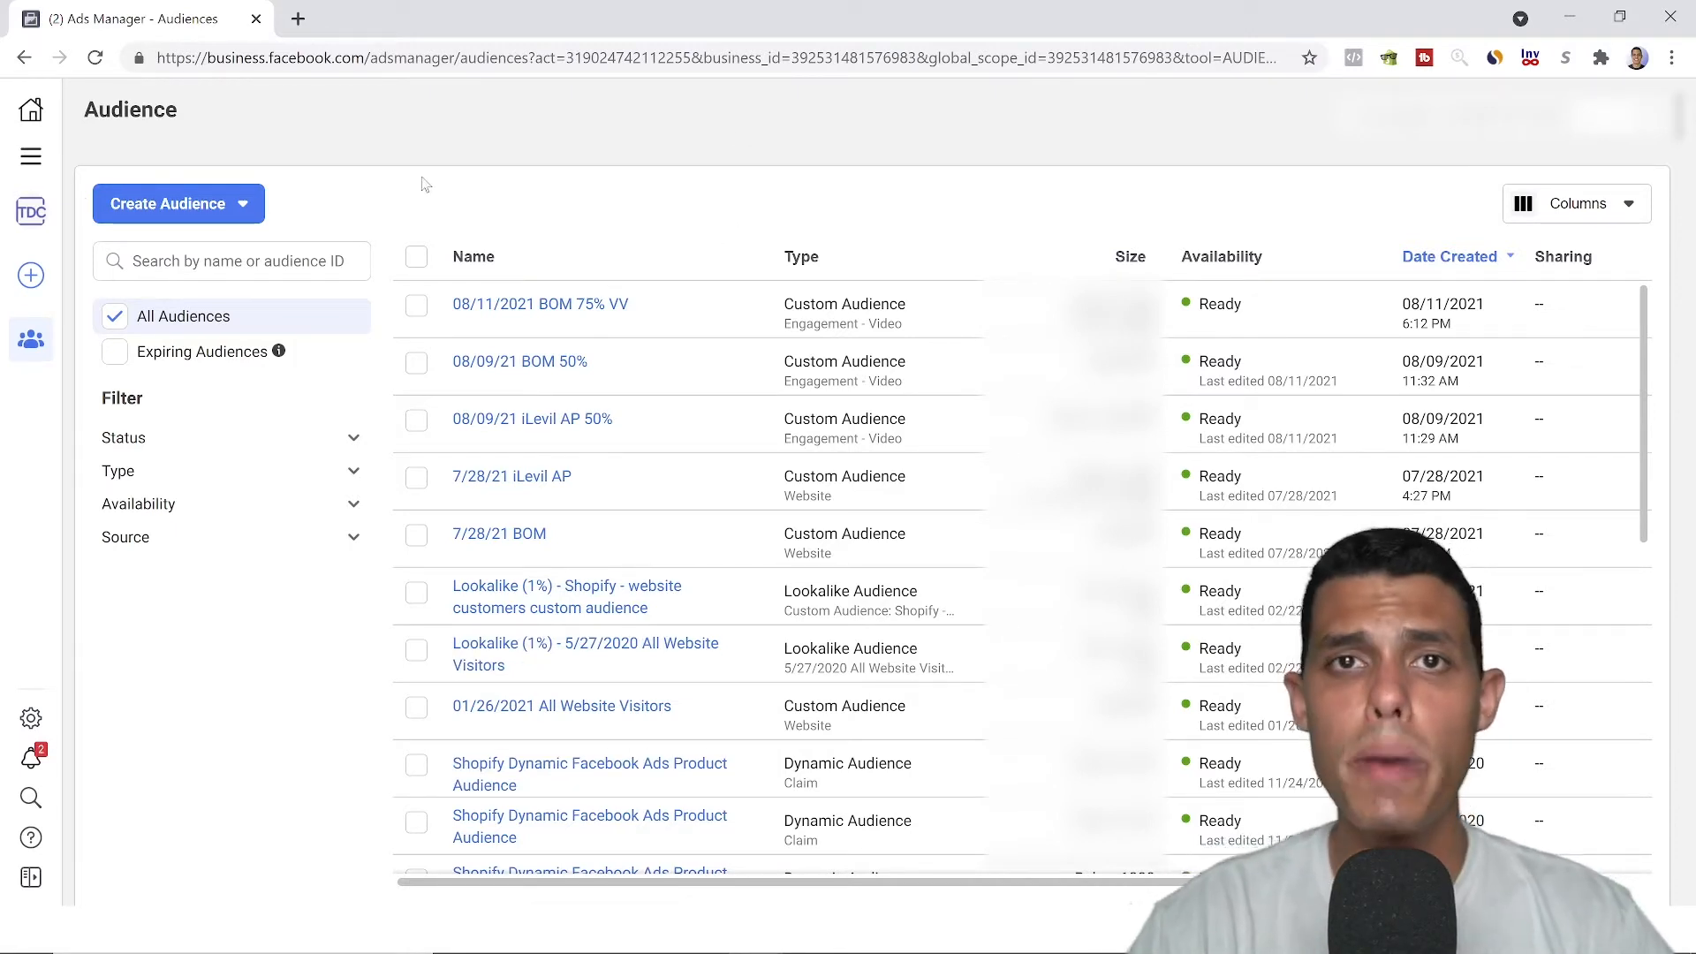
- Return to the campaigns list and create a new auction campaign with the Reach objective
{"action": "left_click", "coordinate": [29, 159]}
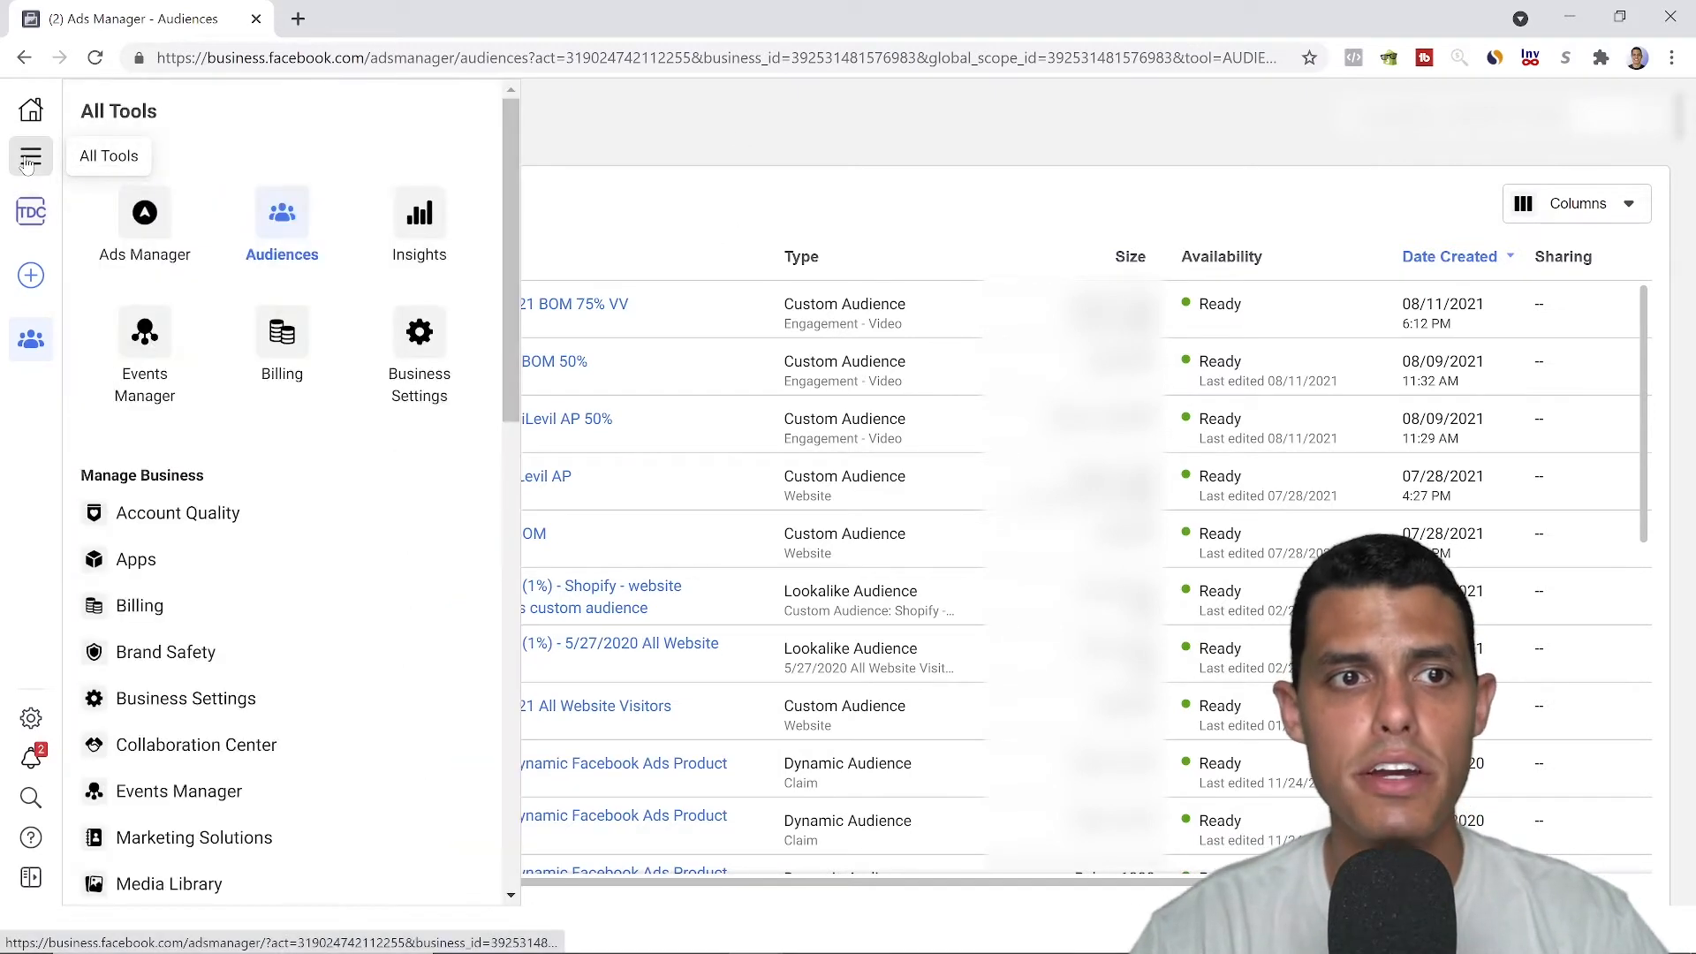
{"action": "left_click", "coordinate": [180, 230]}
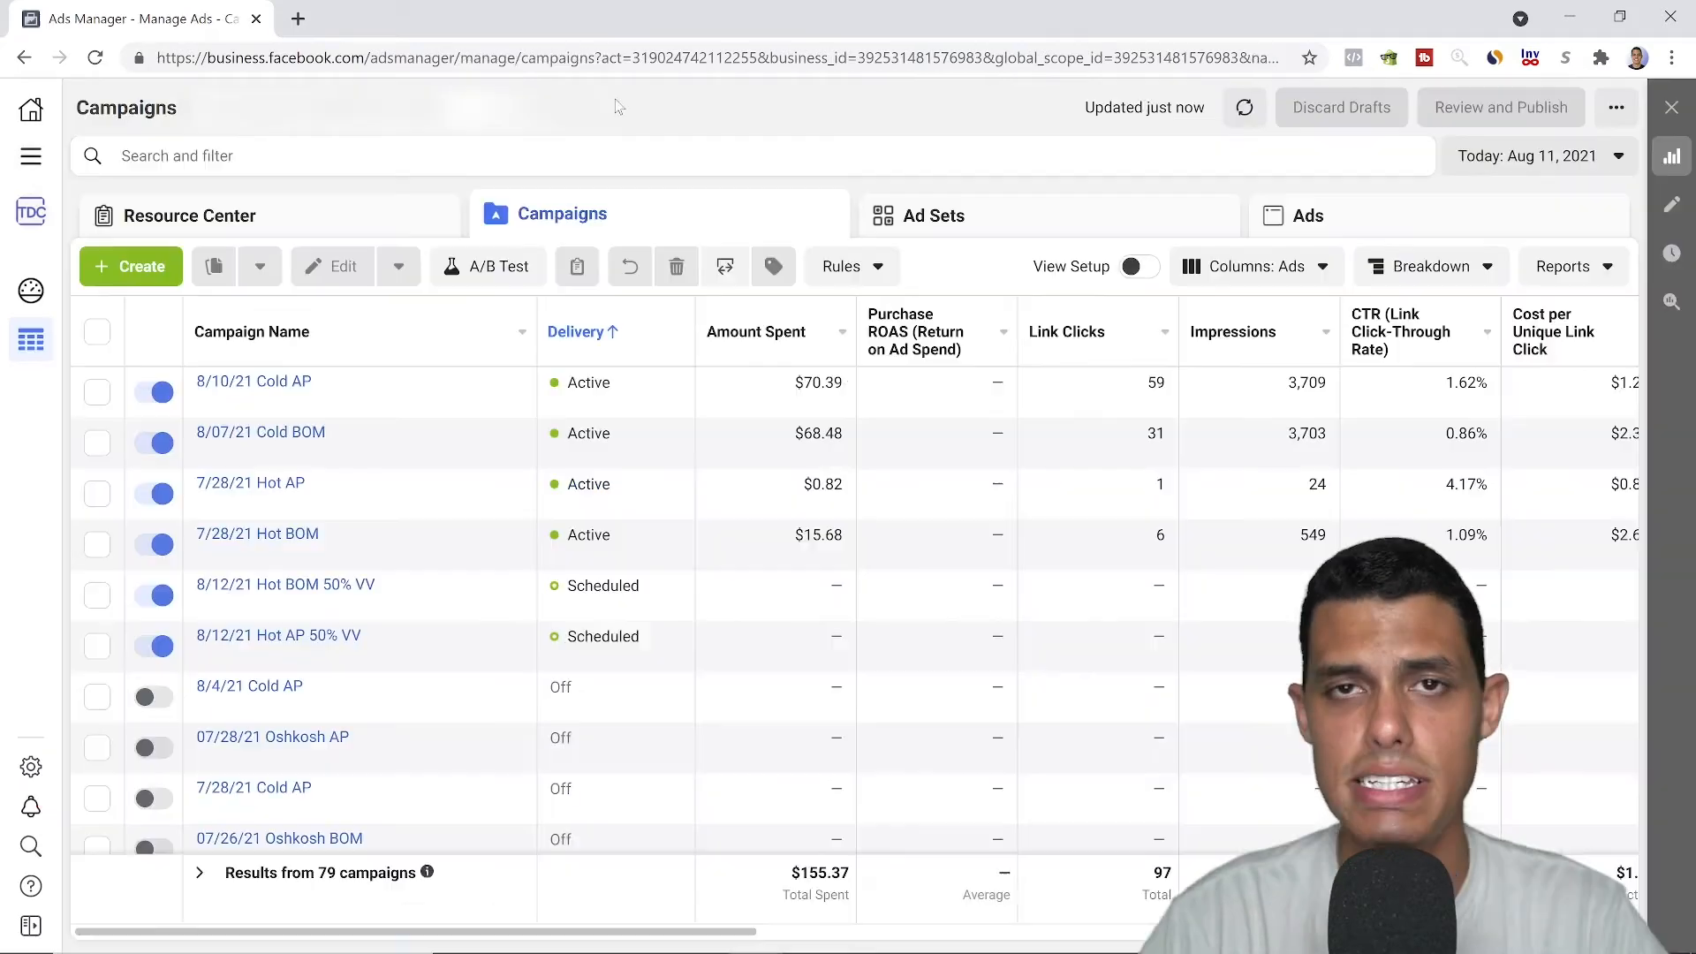
{"action": "left_click", "coordinate": [100, 265]}
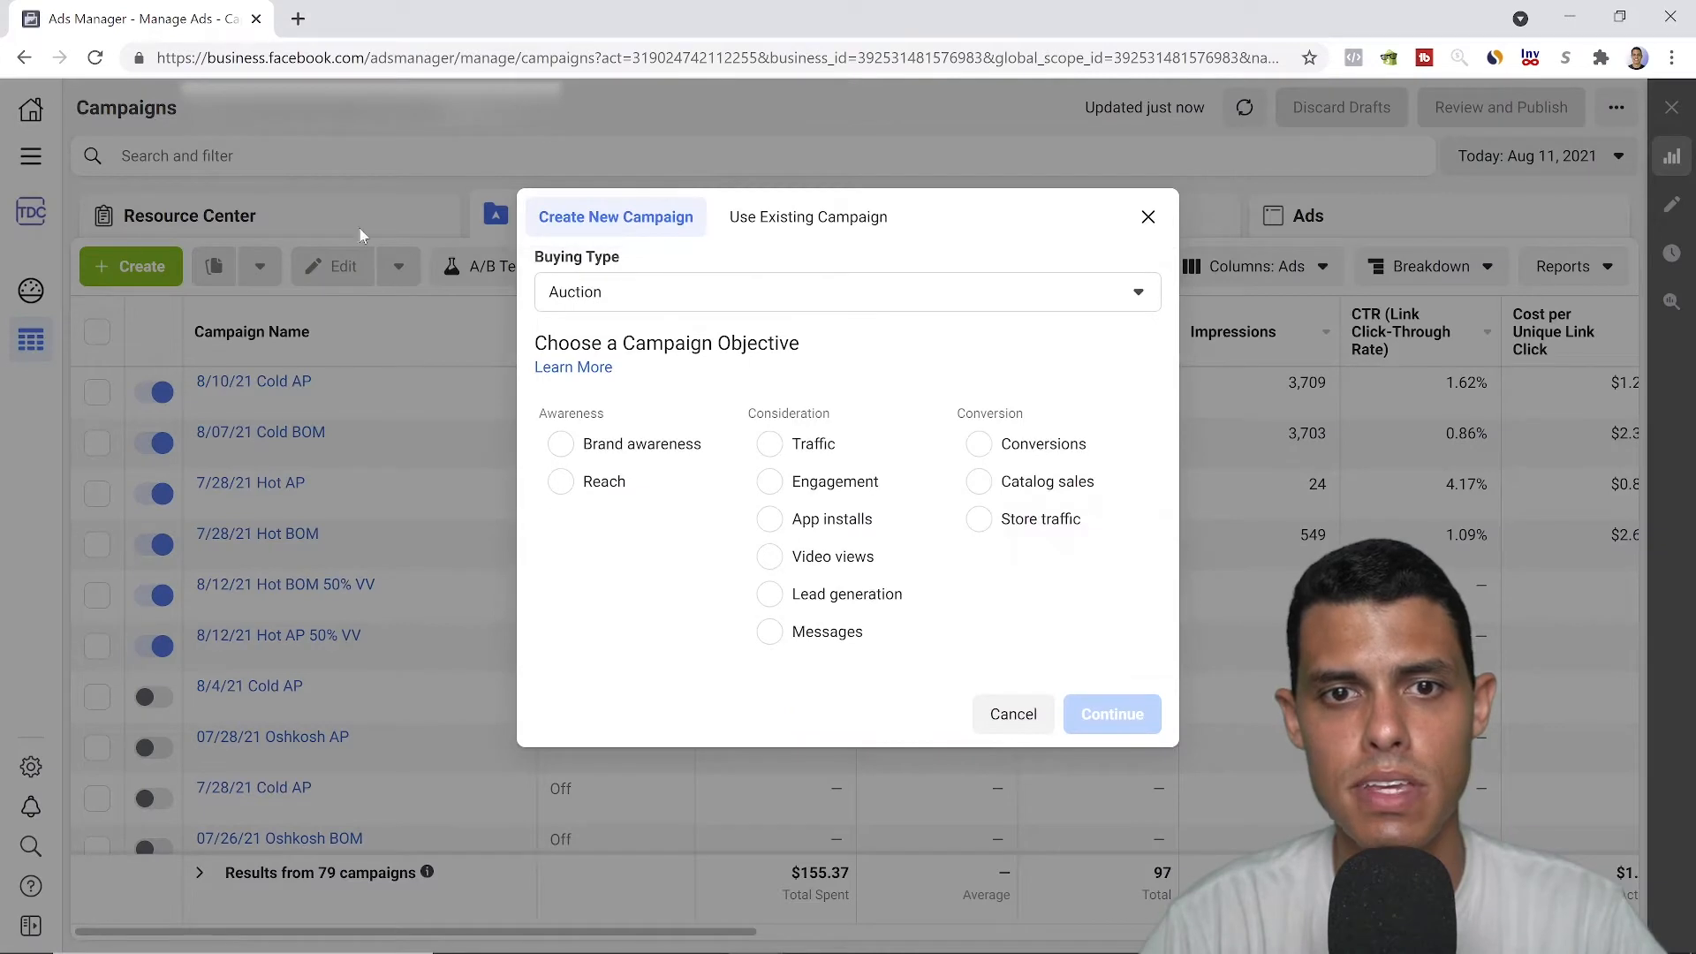
{"action": "left_click", "coordinate": [574, 489]}
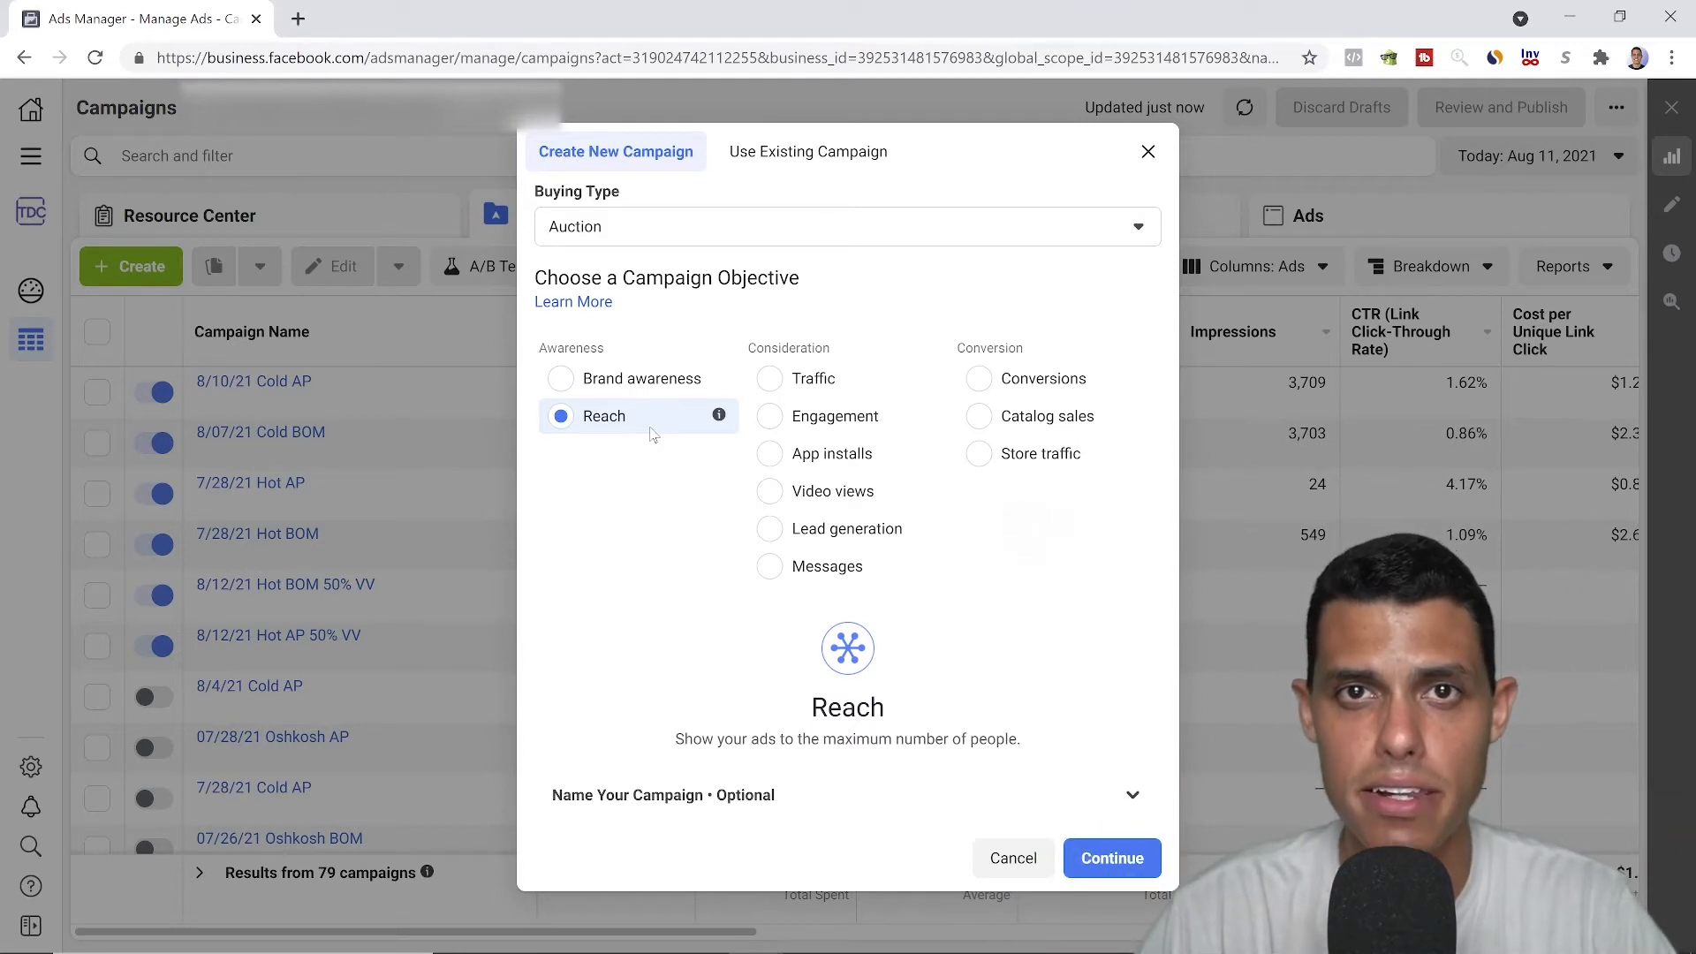
{"action": "left_click", "coordinate": [1106, 857]}
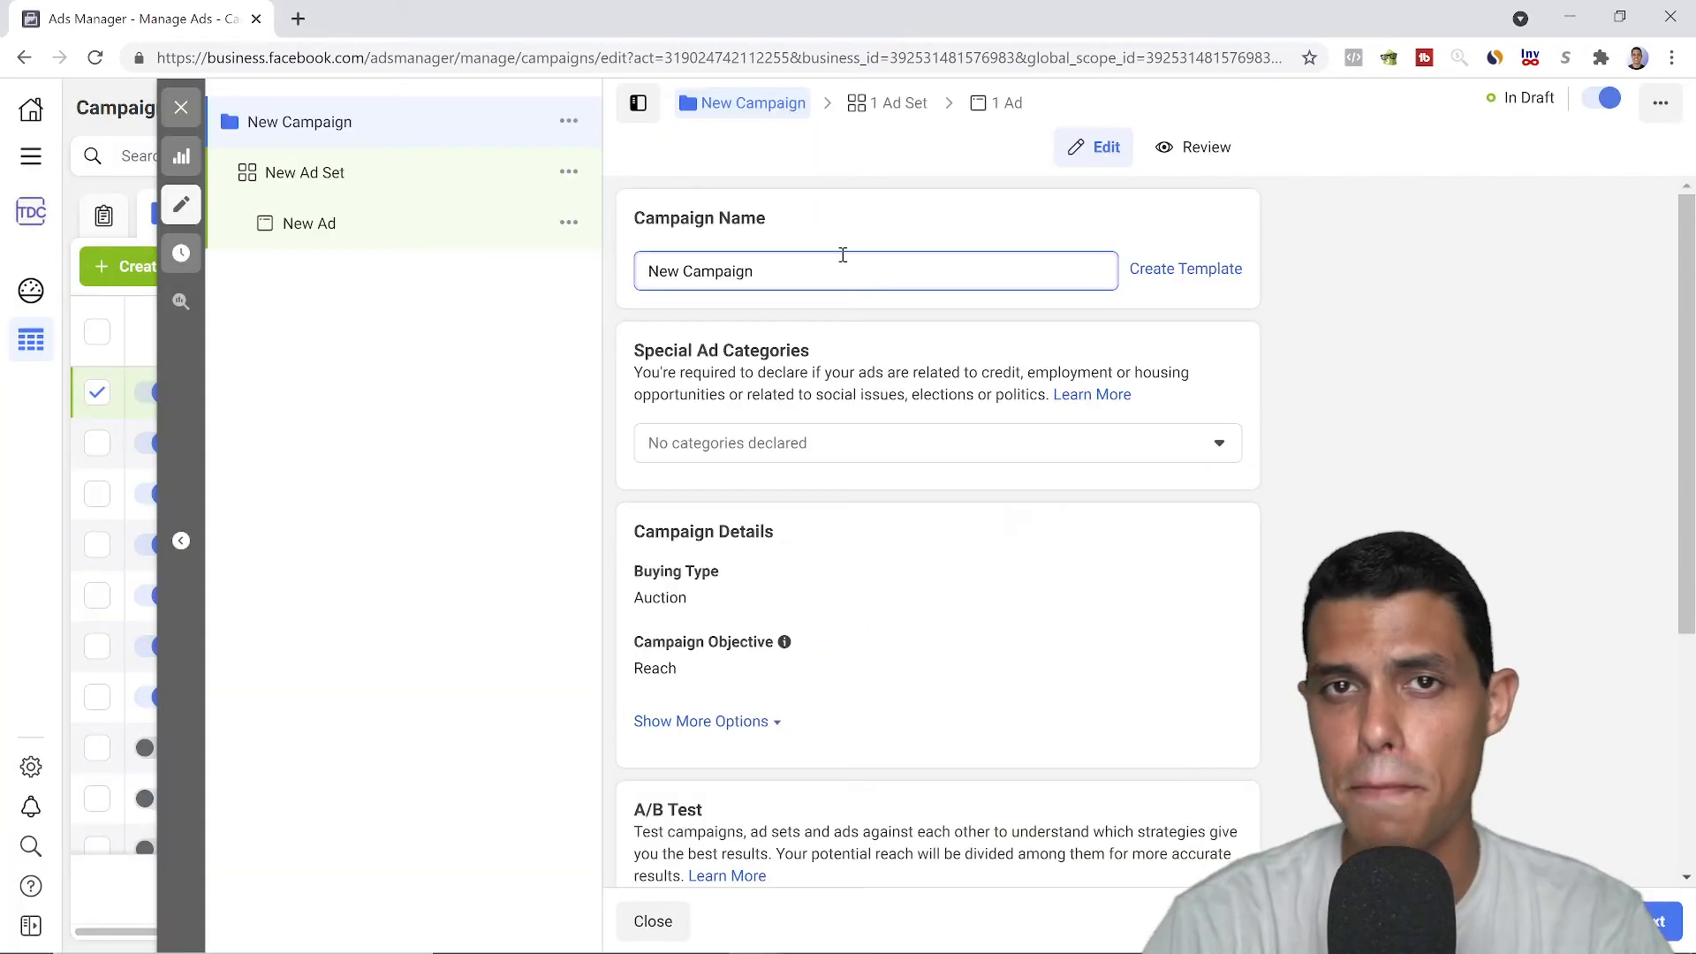
- Name the new campaign "8/11/21 BOM Hot"
{"action": "left_click_drag", "start_coordinate": [751, 265], "coordinate": [587, 266]}
{"action": "type", "text": "8/11/21 "}
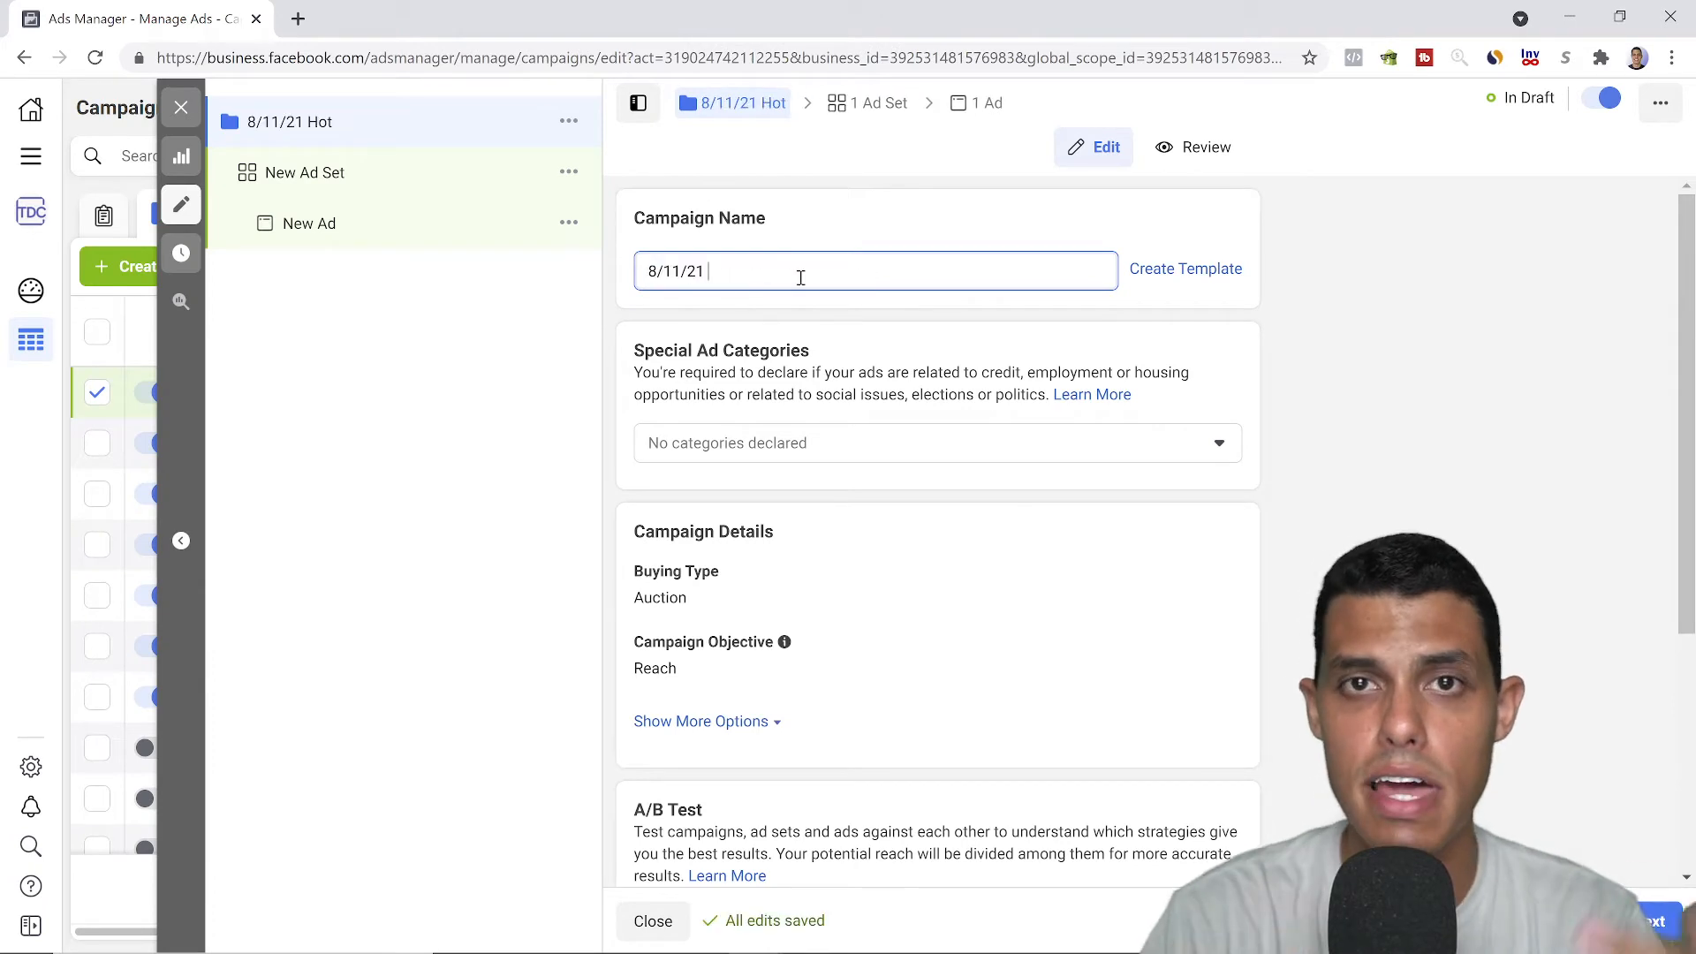
{"action": "type", "text": "BOM Hot"}
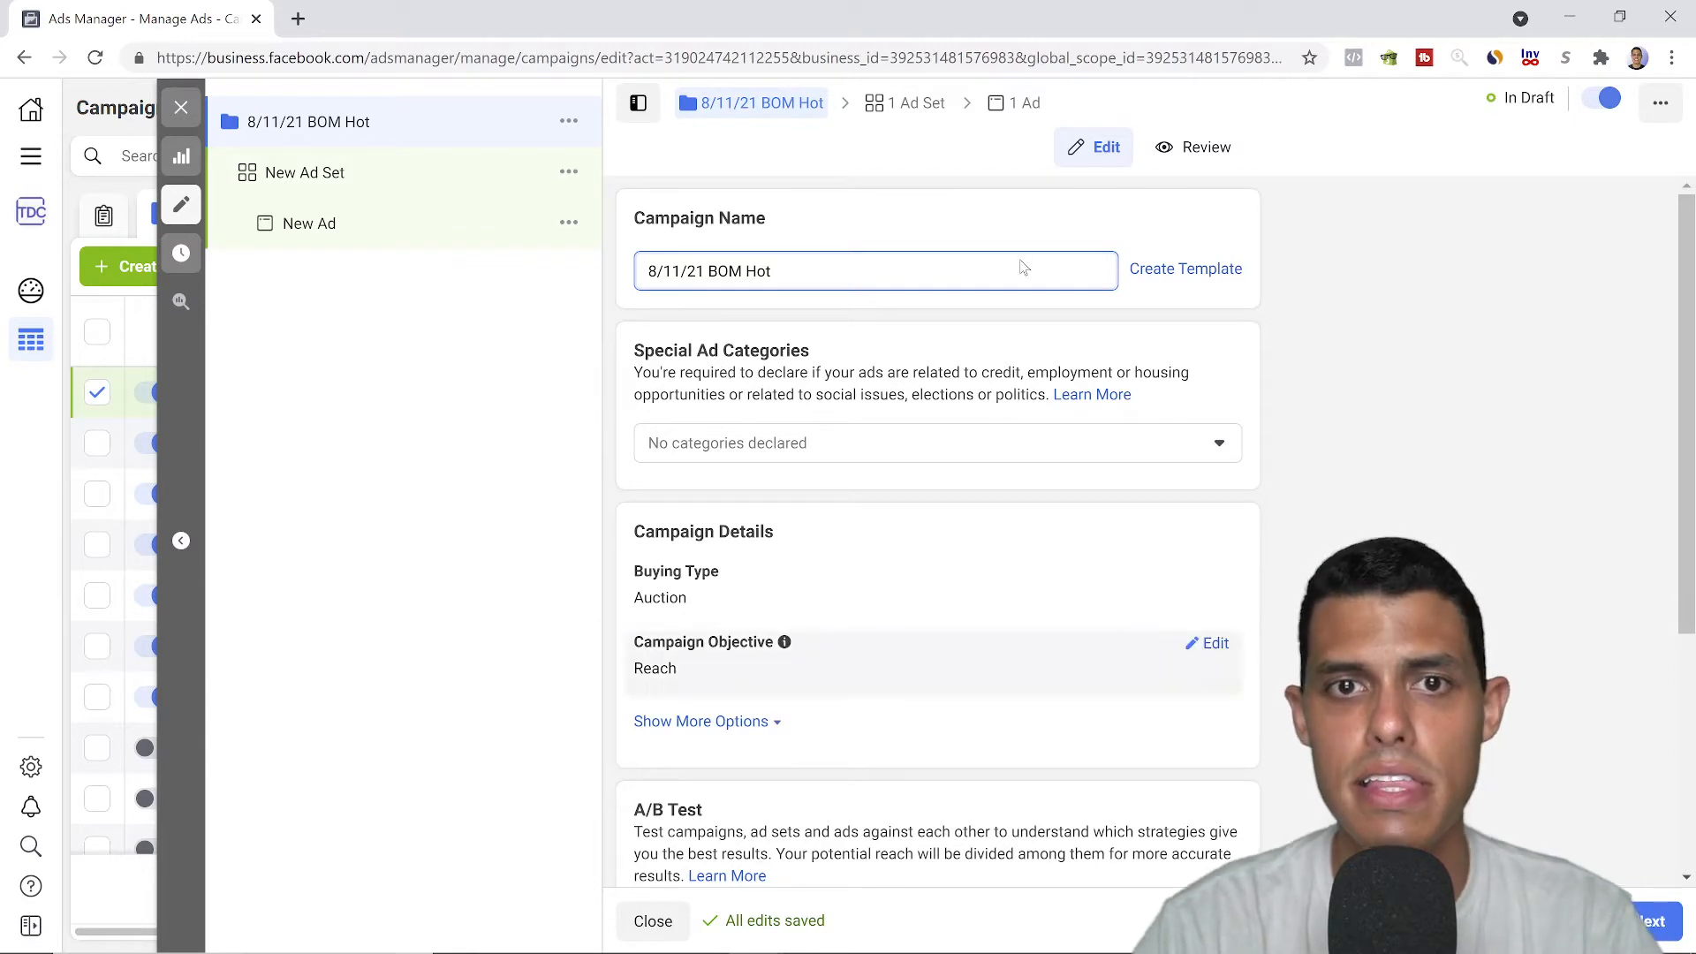
{"action": "scroll", "coordinate": [1023, 266], "scroll_direction": "down", "scroll_amount": 4}
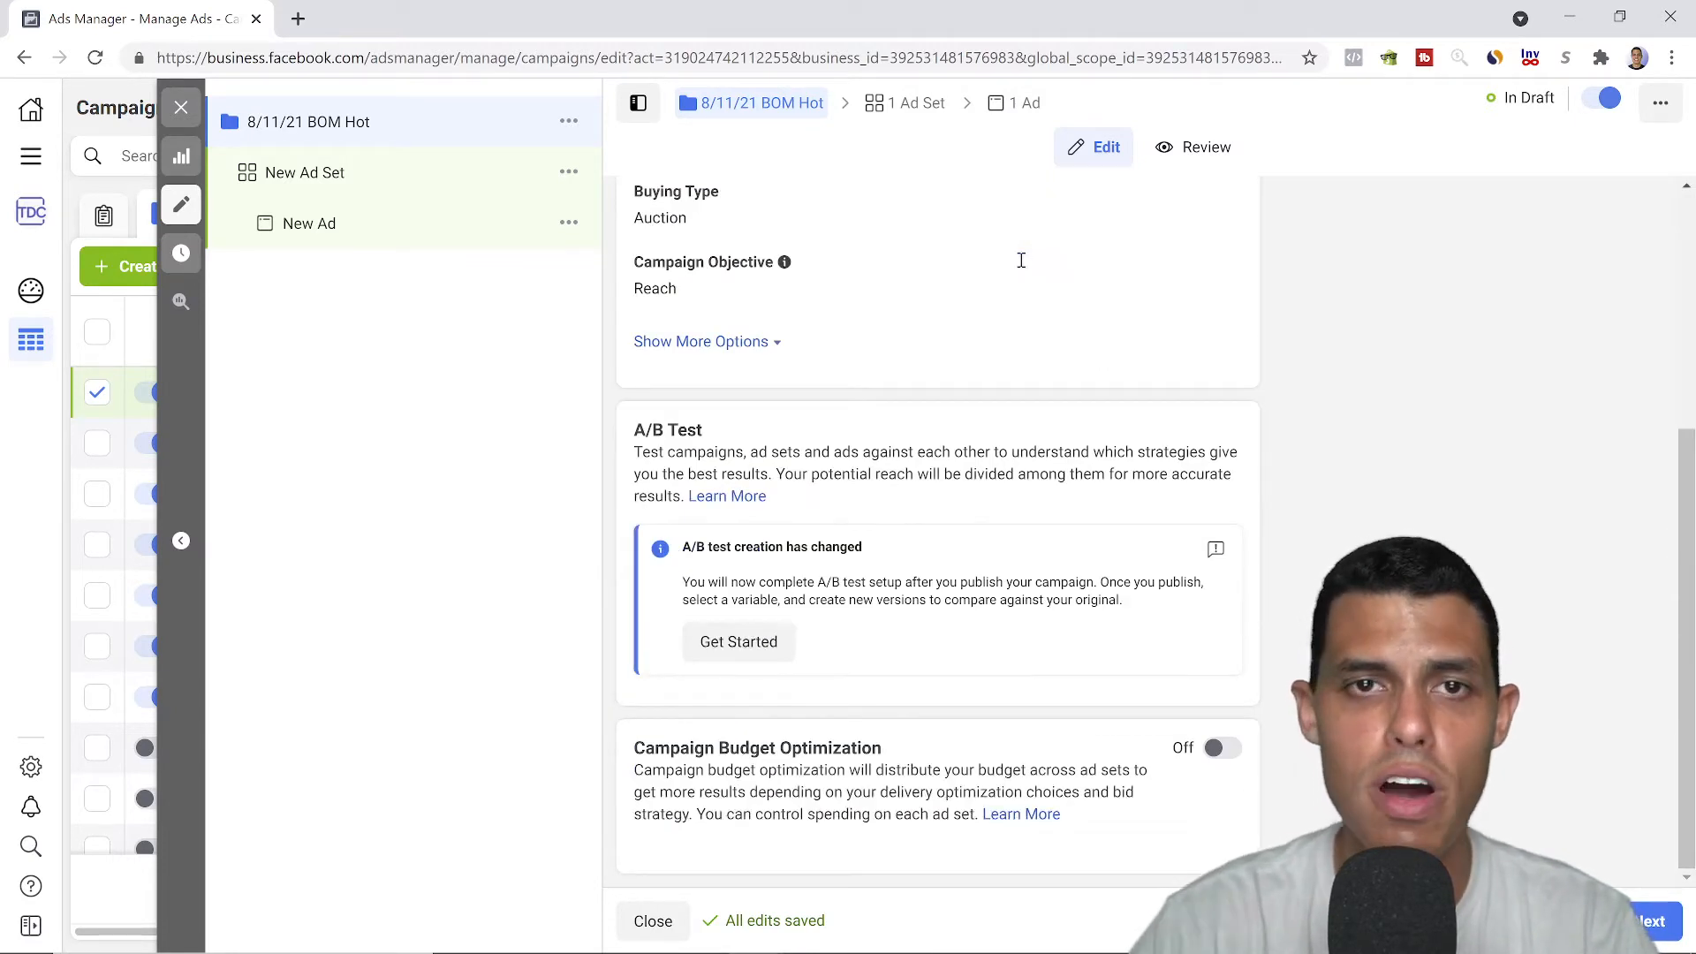
- Rename the new ad set "Testimonial 01" and set its daily budget to $2.00
{"action": "left_click", "coordinate": [436, 172]}
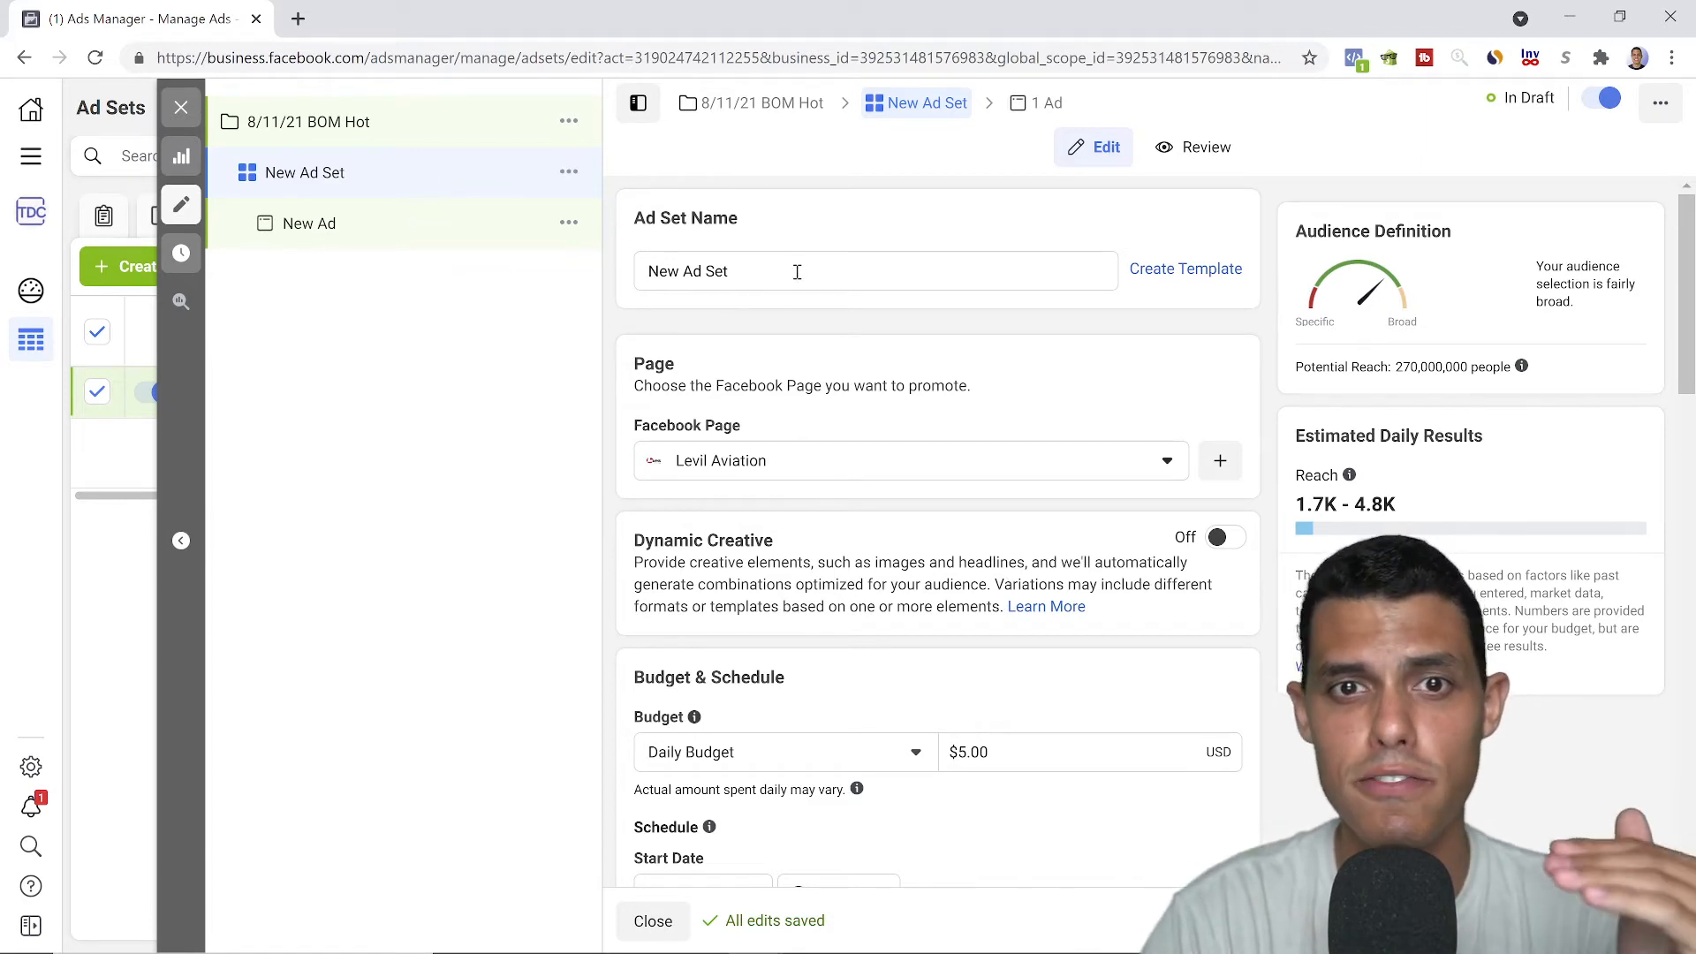
{"action": "left_click_drag", "start_coordinate": [797, 272], "coordinate": [643, 253]}
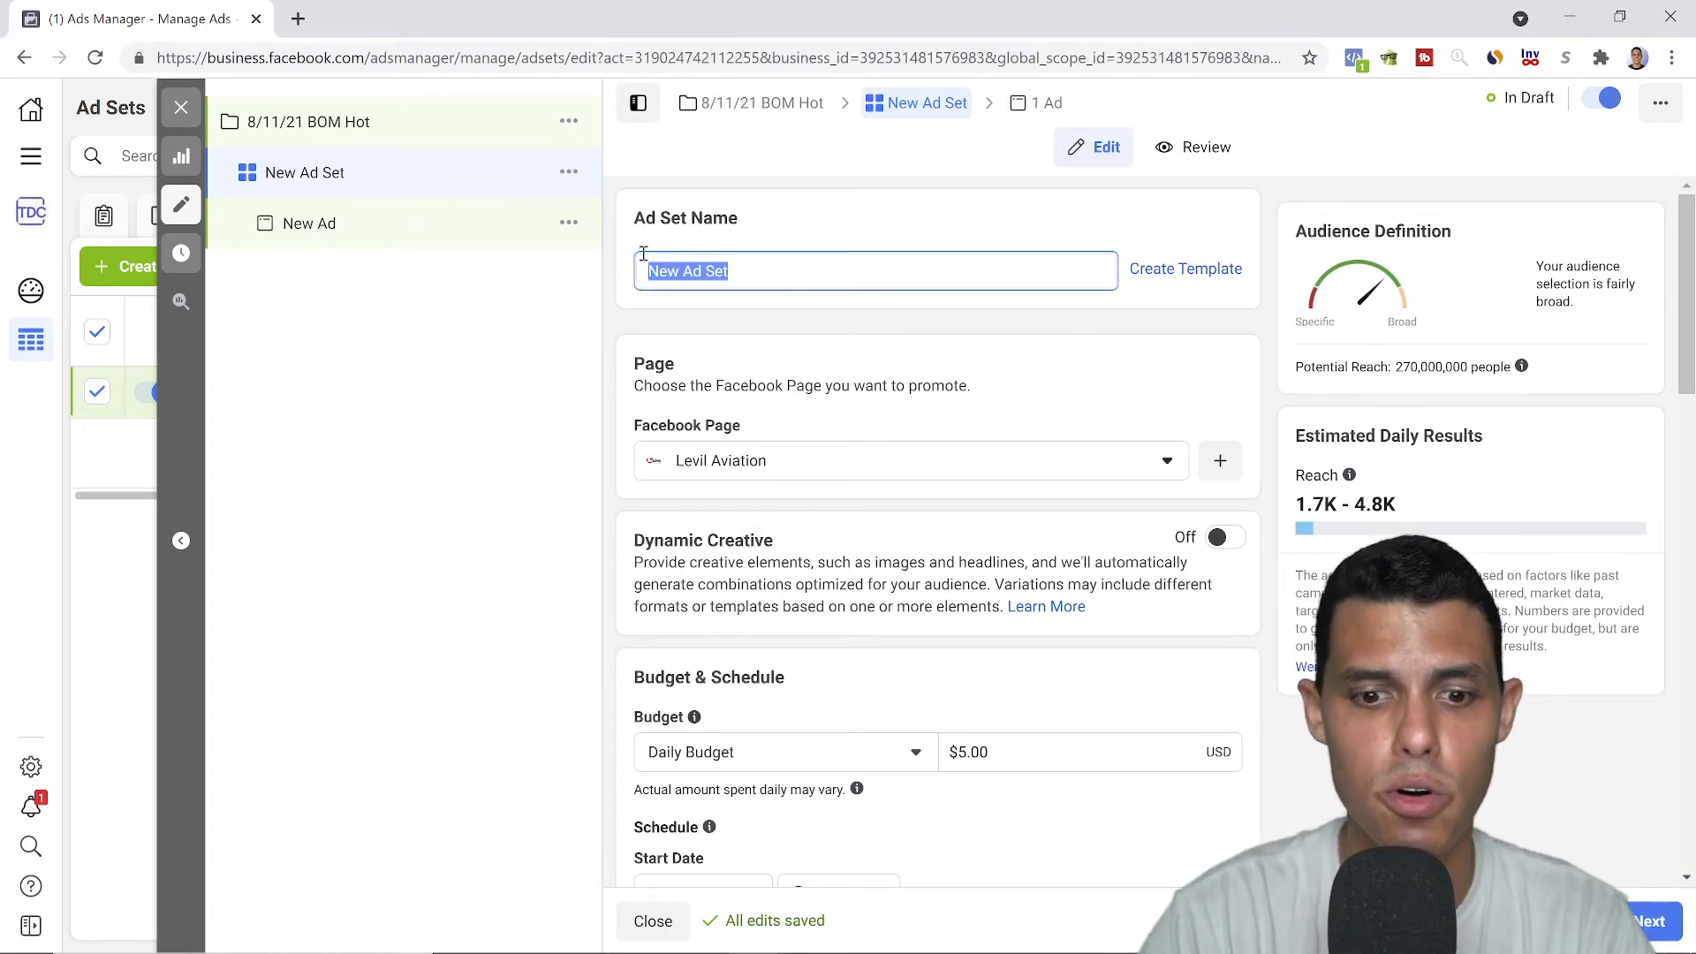
{"action": "type", "text": "Testimonial 01"}
{"action": "scroll", "coordinate": [981, 331], "scroll_direction": "down", "scroll_amount": 4}
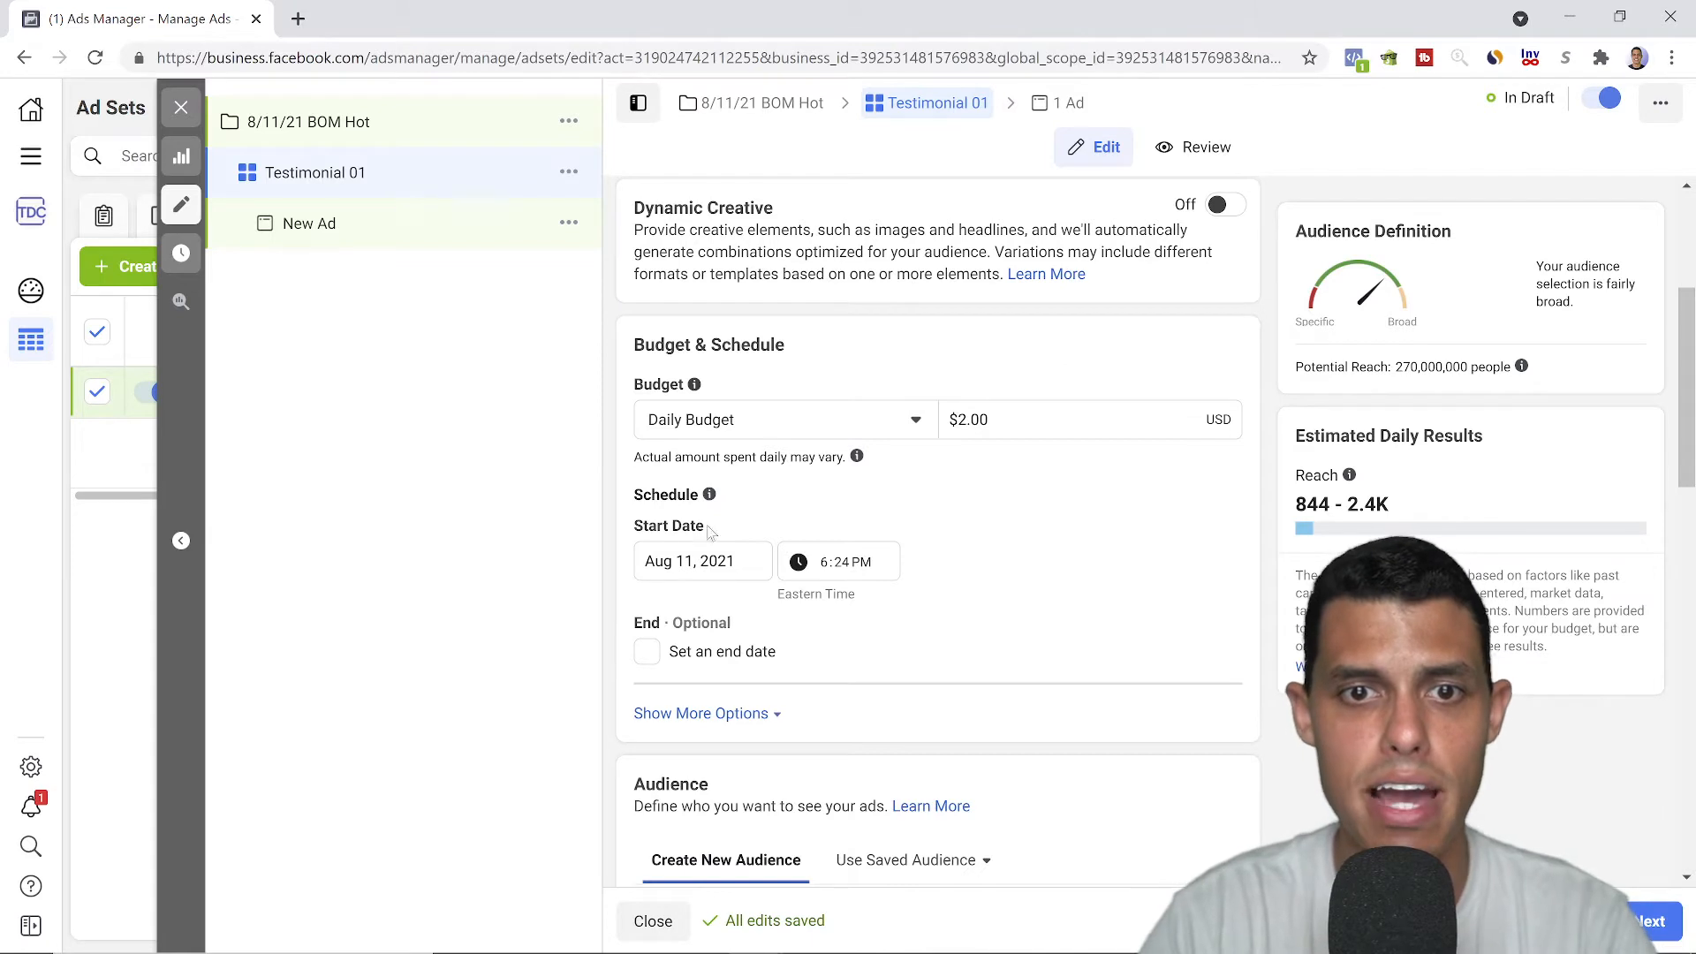
- Schedule the ad set to start on Aug 12, 2021 and change the start time's hour to 1
{"action": "left_click", "coordinate": [690, 571]}
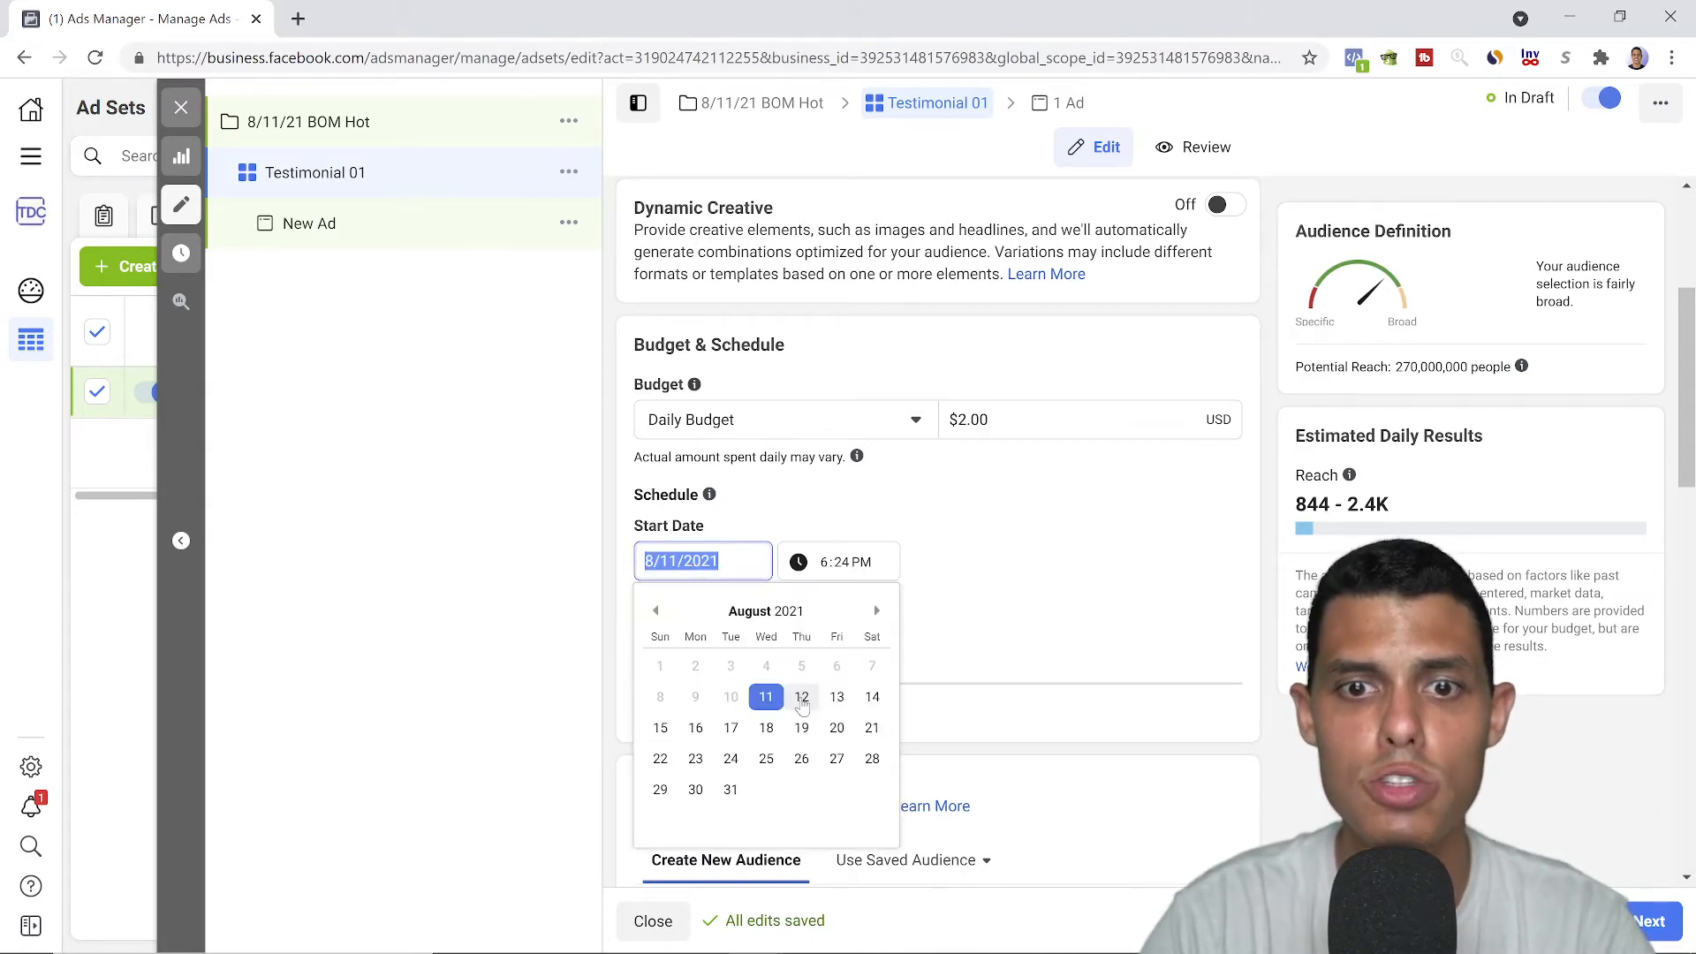
{"action": "left_click", "coordinate": [801, 699]}
{"action": "left_click", "coordinate": [829, 570]}
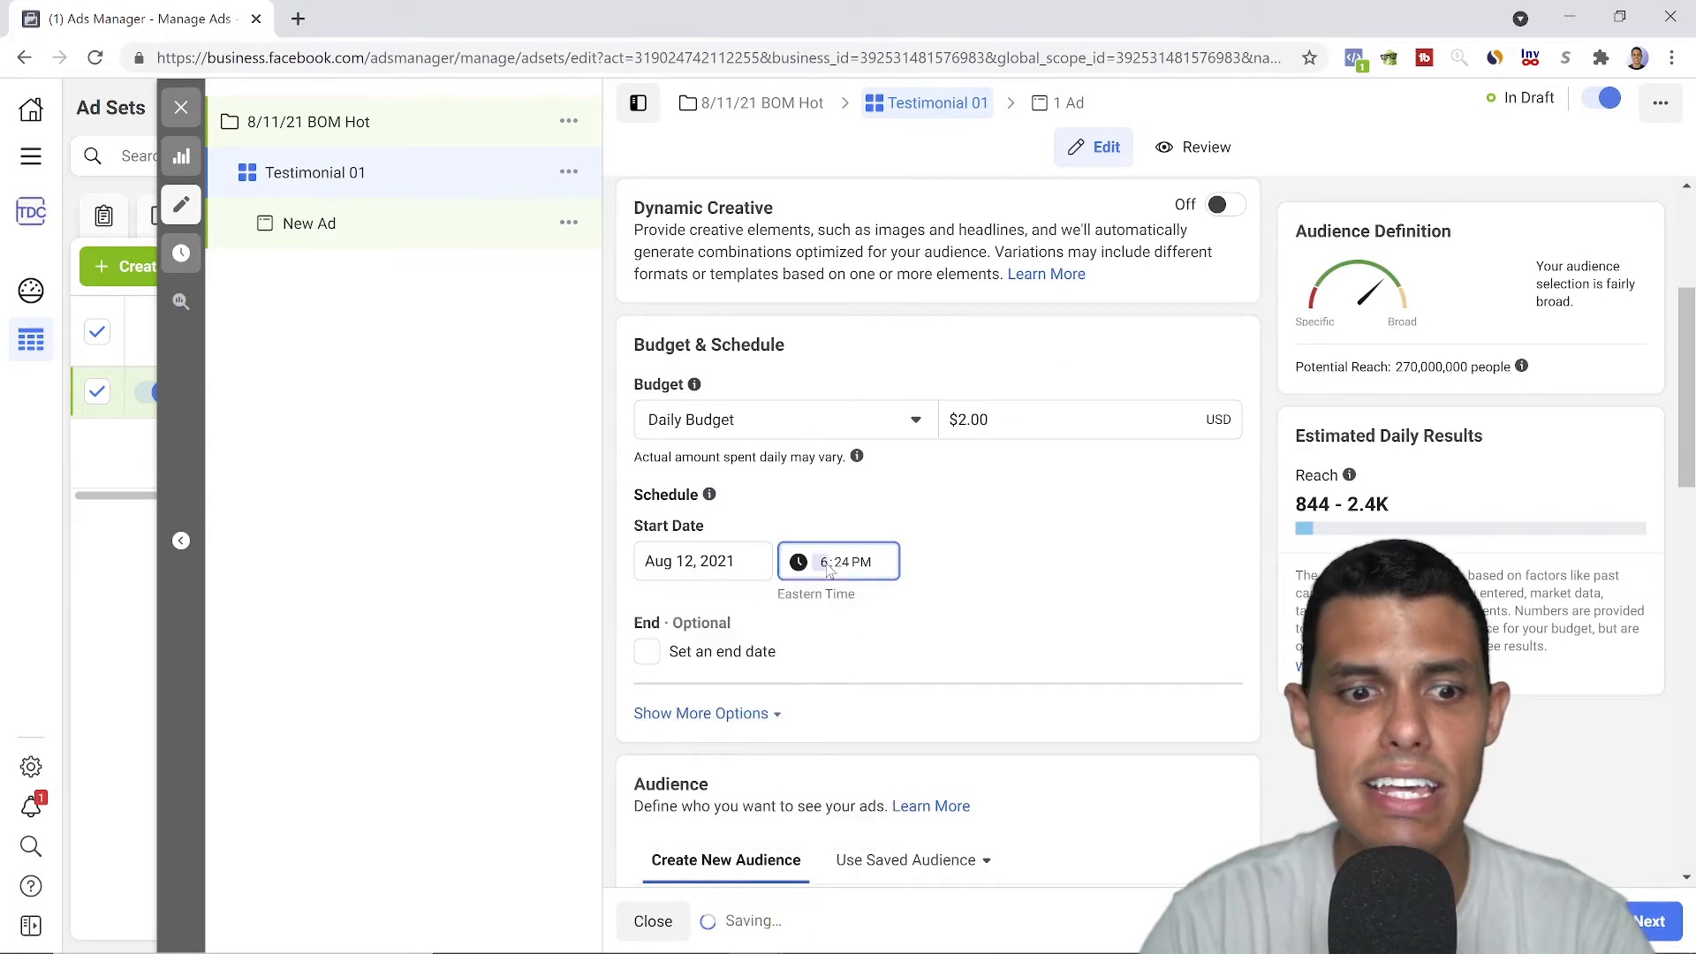
{"action": "type", "text": "12"}
- Add the custom audience "08/11/2021 BOM 75% VV" to the ad set's targeting
{"action": "scroll", "coordinate": [824, 571], "scroll_direction": "down", "scroll_amount": 6}
{"action": "left_click", "coordinate": [800, 394]}
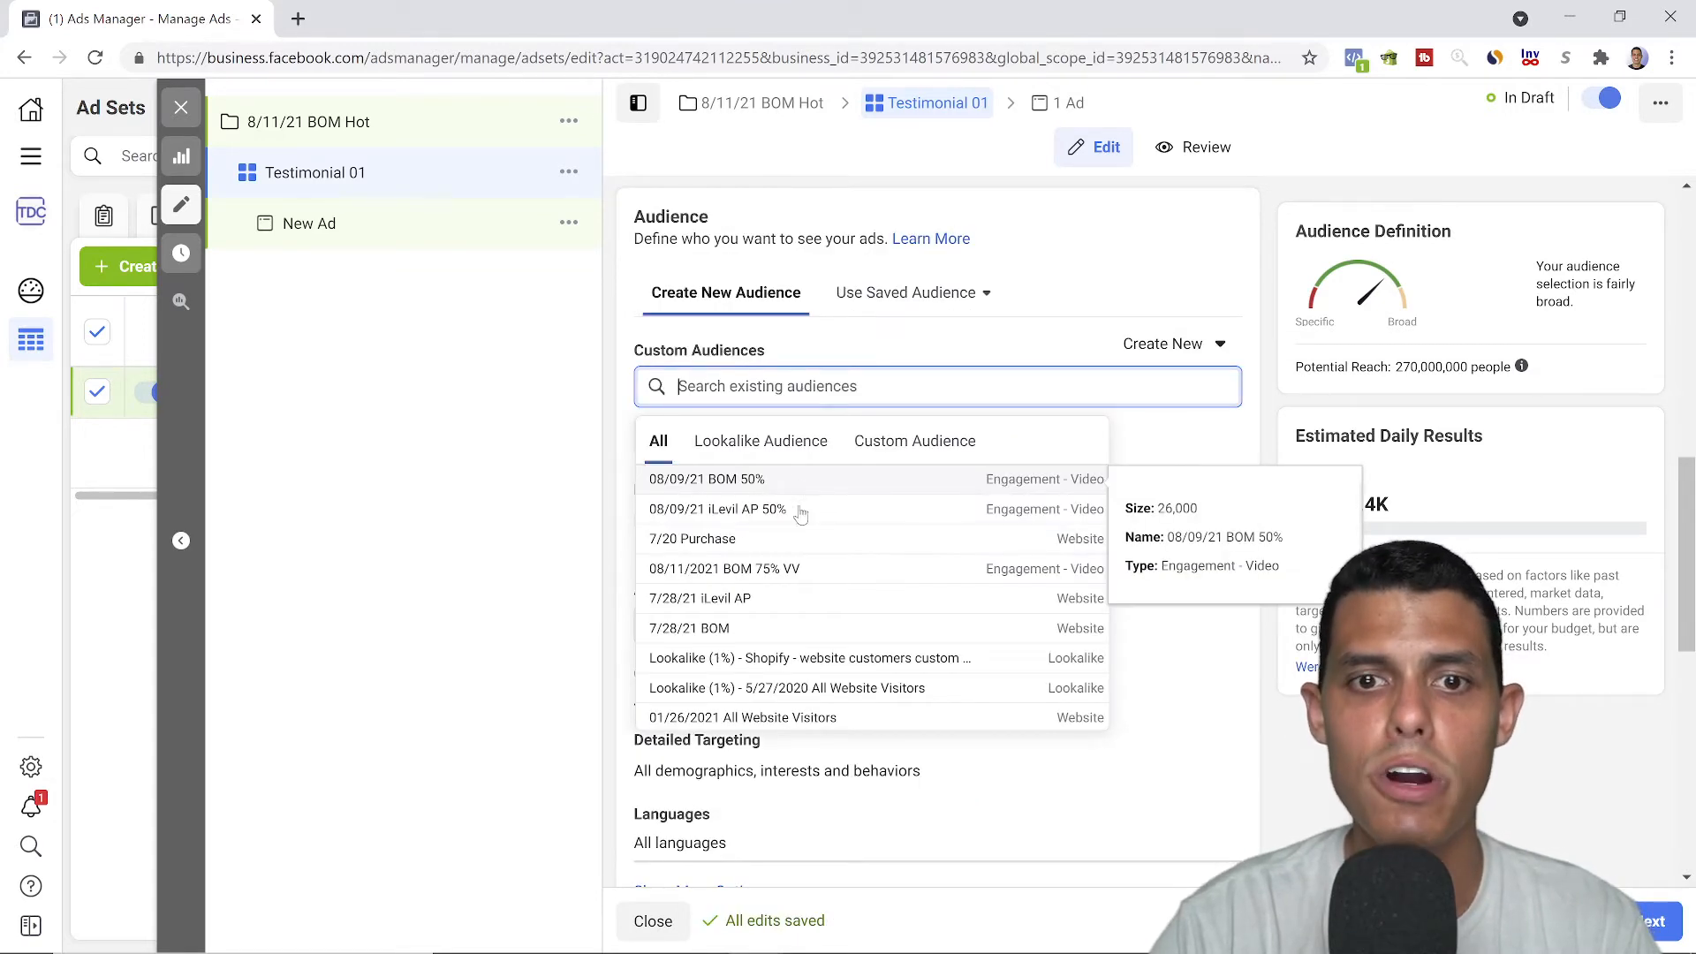
{"action": "left_click", "coordinate": [843, 570]}
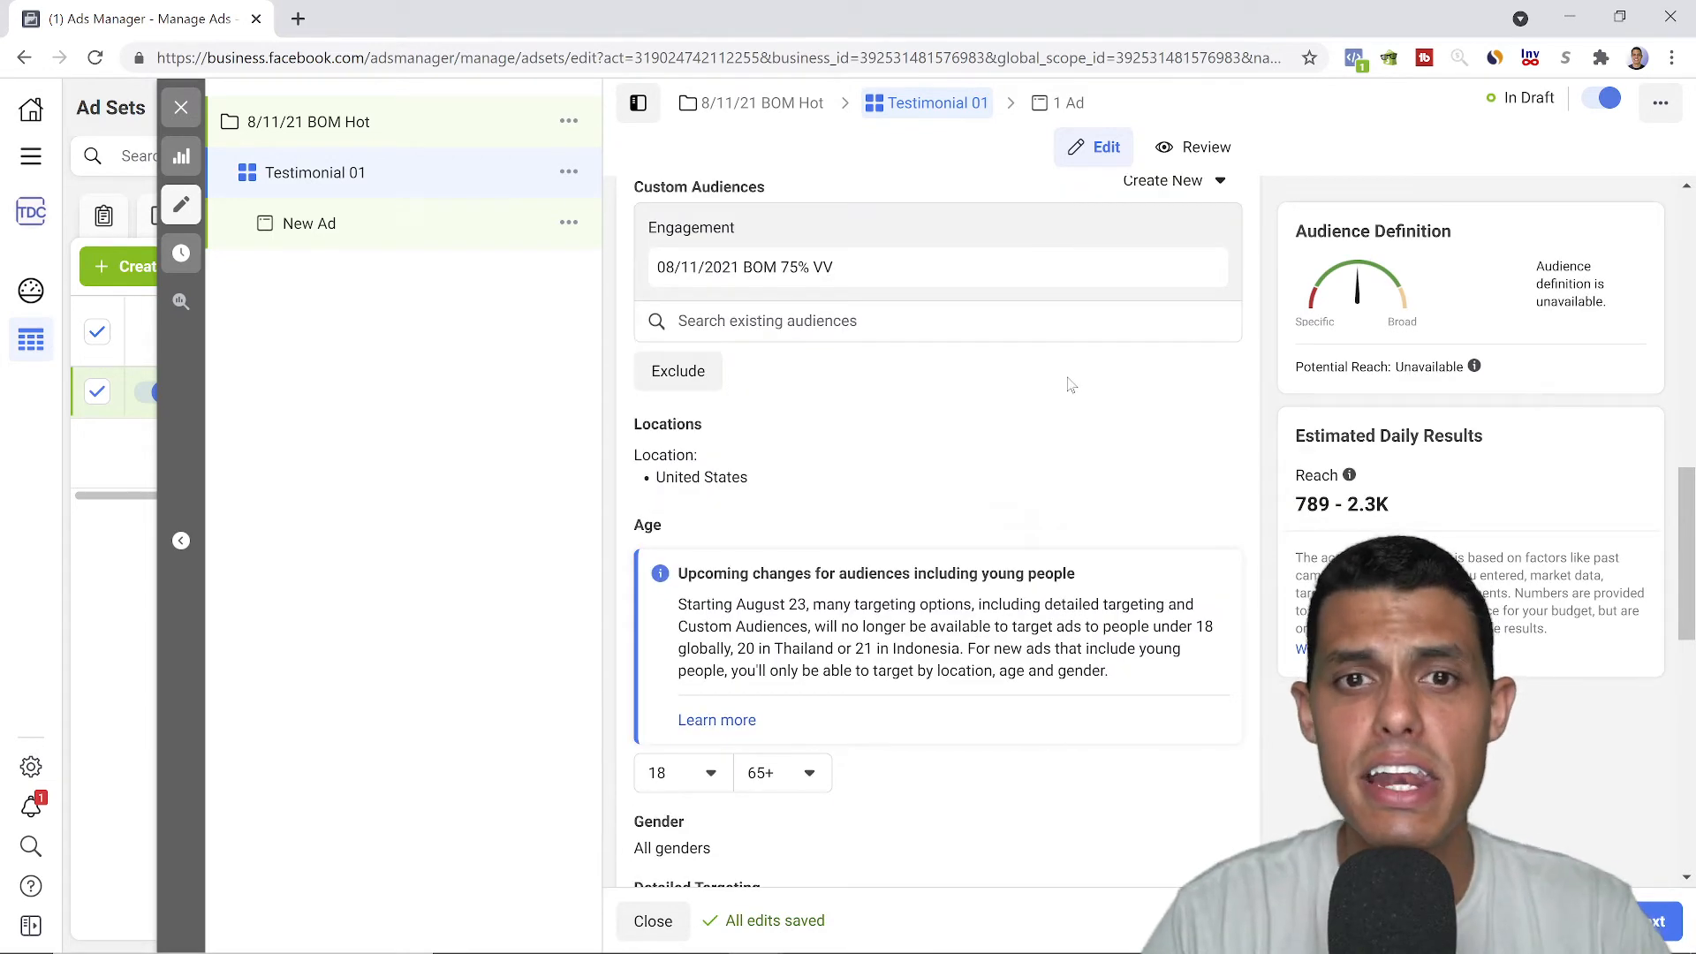
{"action": "mouse_move", "coordinate": [1182, 439]}
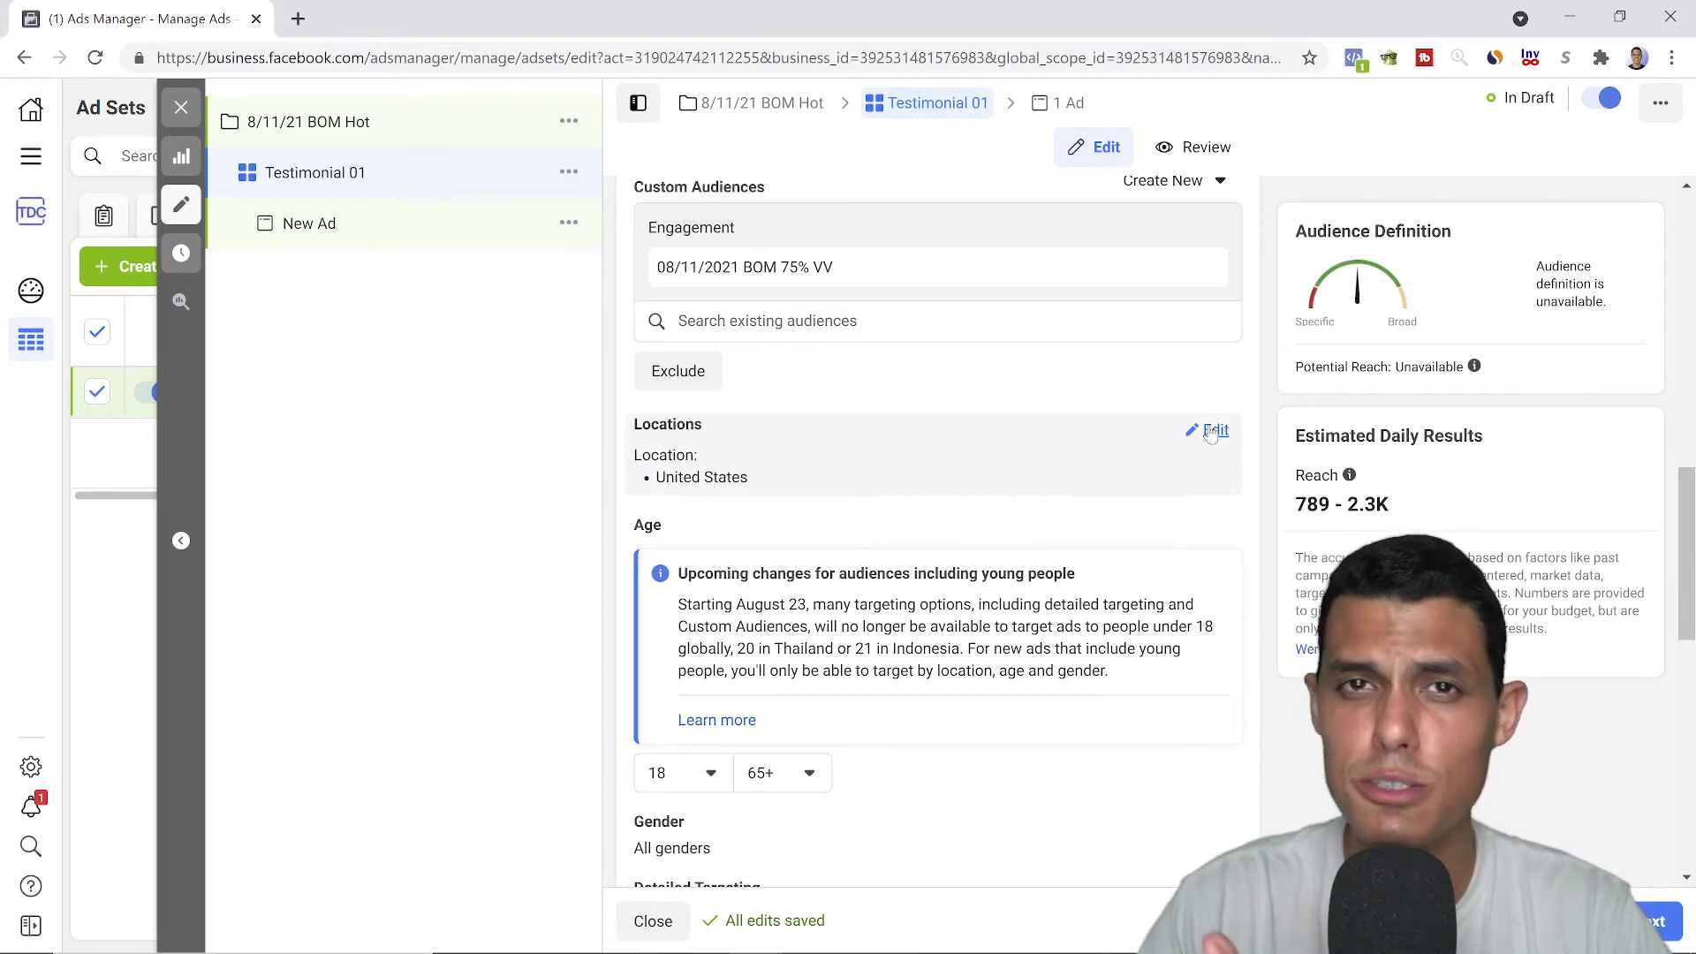
- Remove the United States from the Testimonial 01 ad set's targeted locations
{"action": "left_click", "coordinate": [1212, 433]}
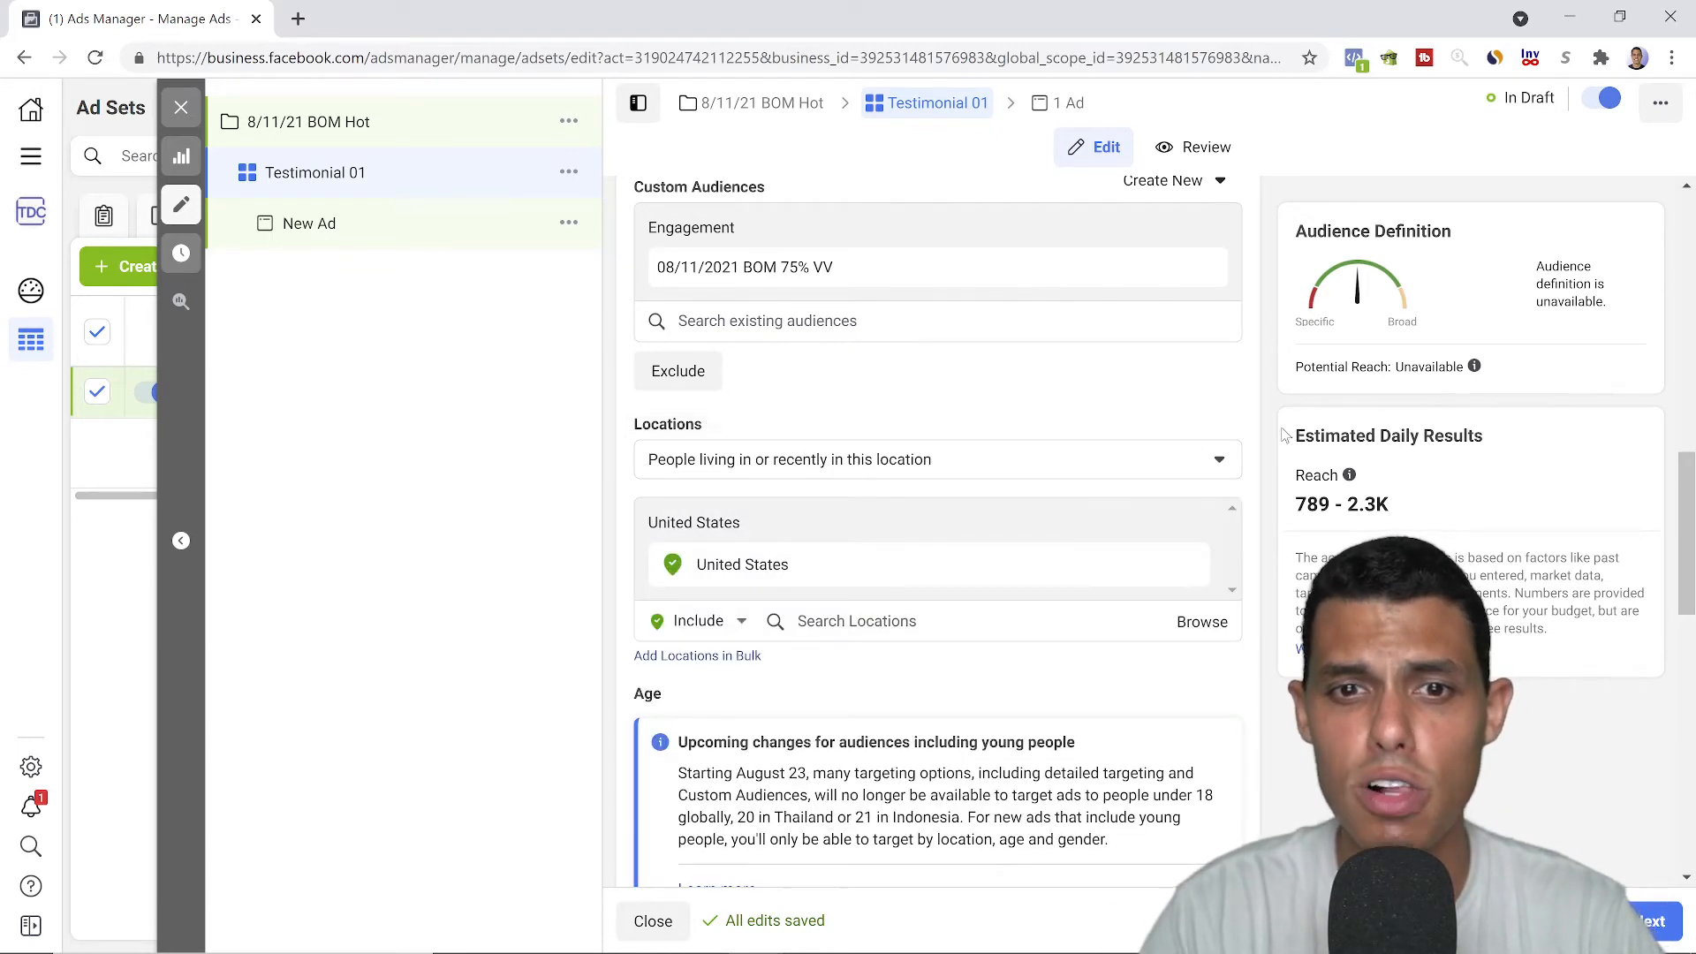
{"action": "scroll", "coordinate": [1161, 400], "scroll_direction": "down", "scroll_amount": 2}
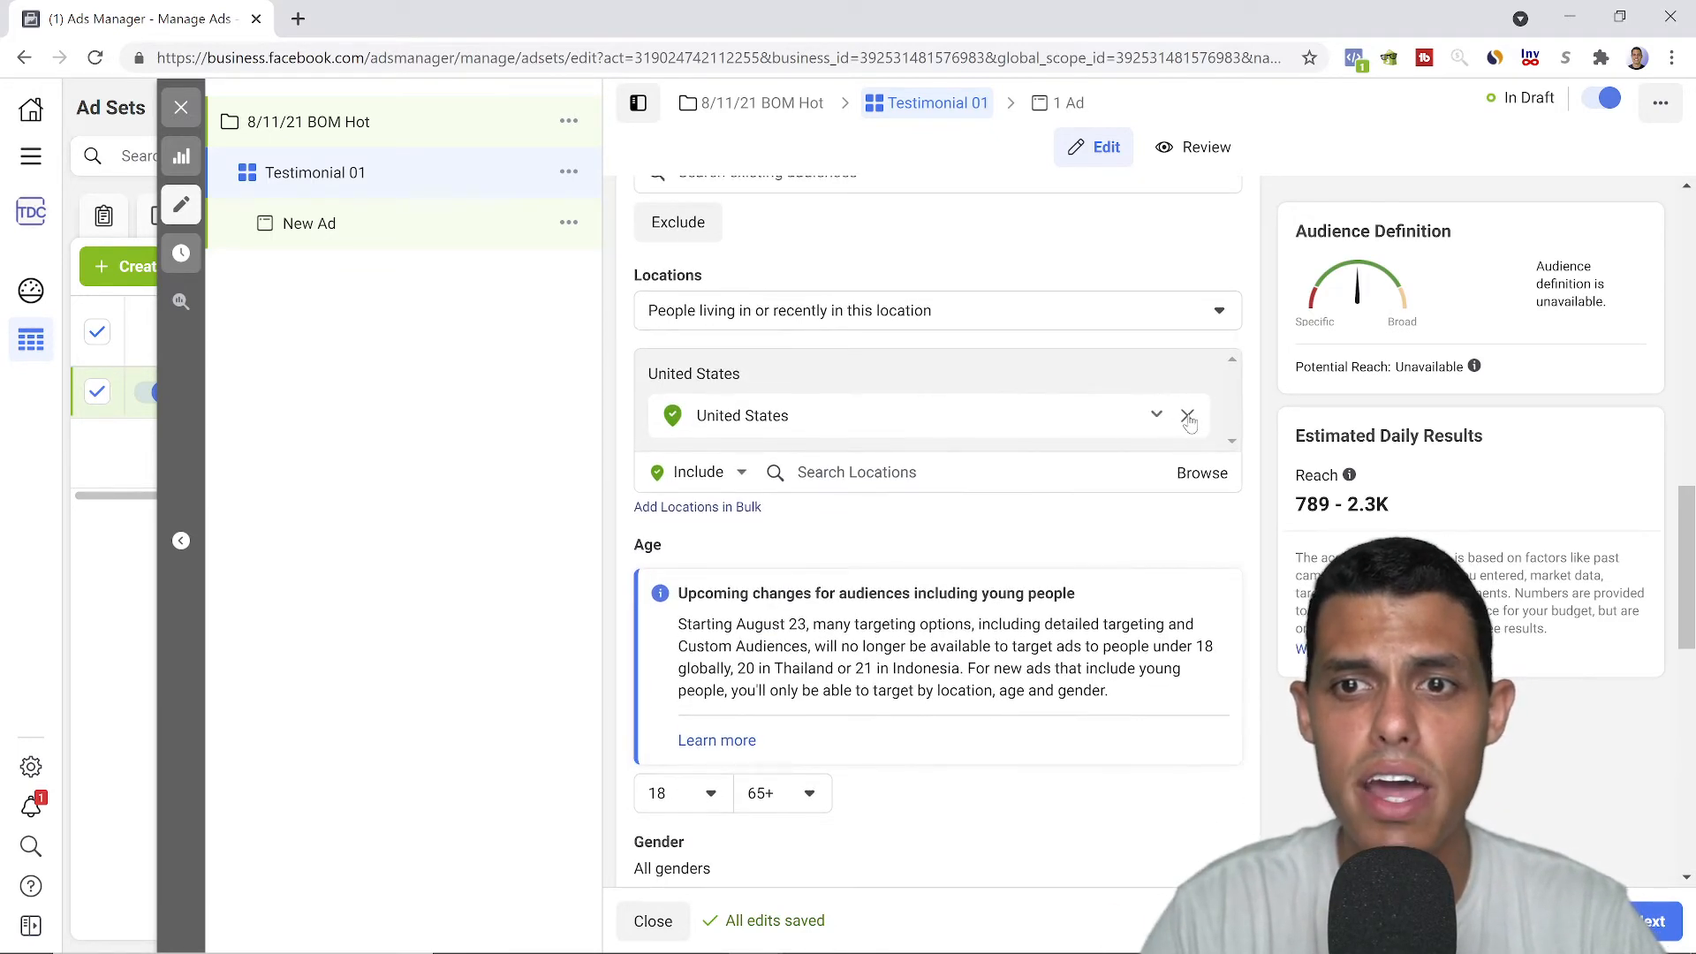
{"action": "left_click", "coordinate": [1189, 416]}
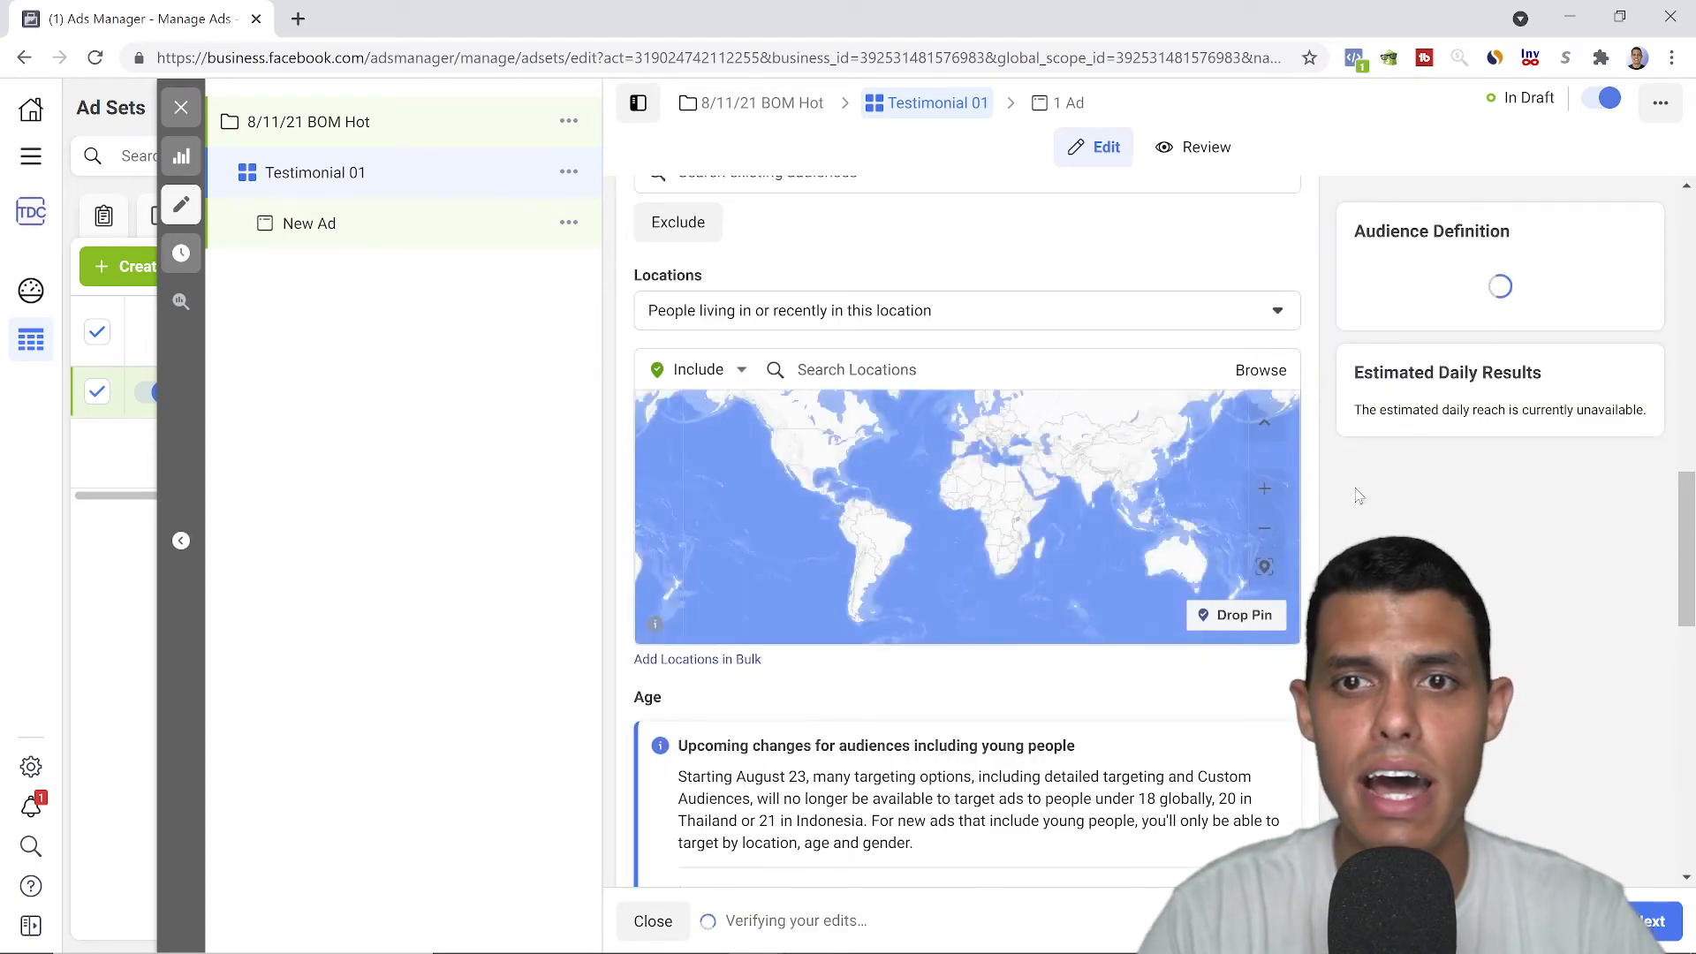
{"action": "scroll", "coordinate": [1358, 528], "scroll_direction": "up", "scroll_amount": 2}
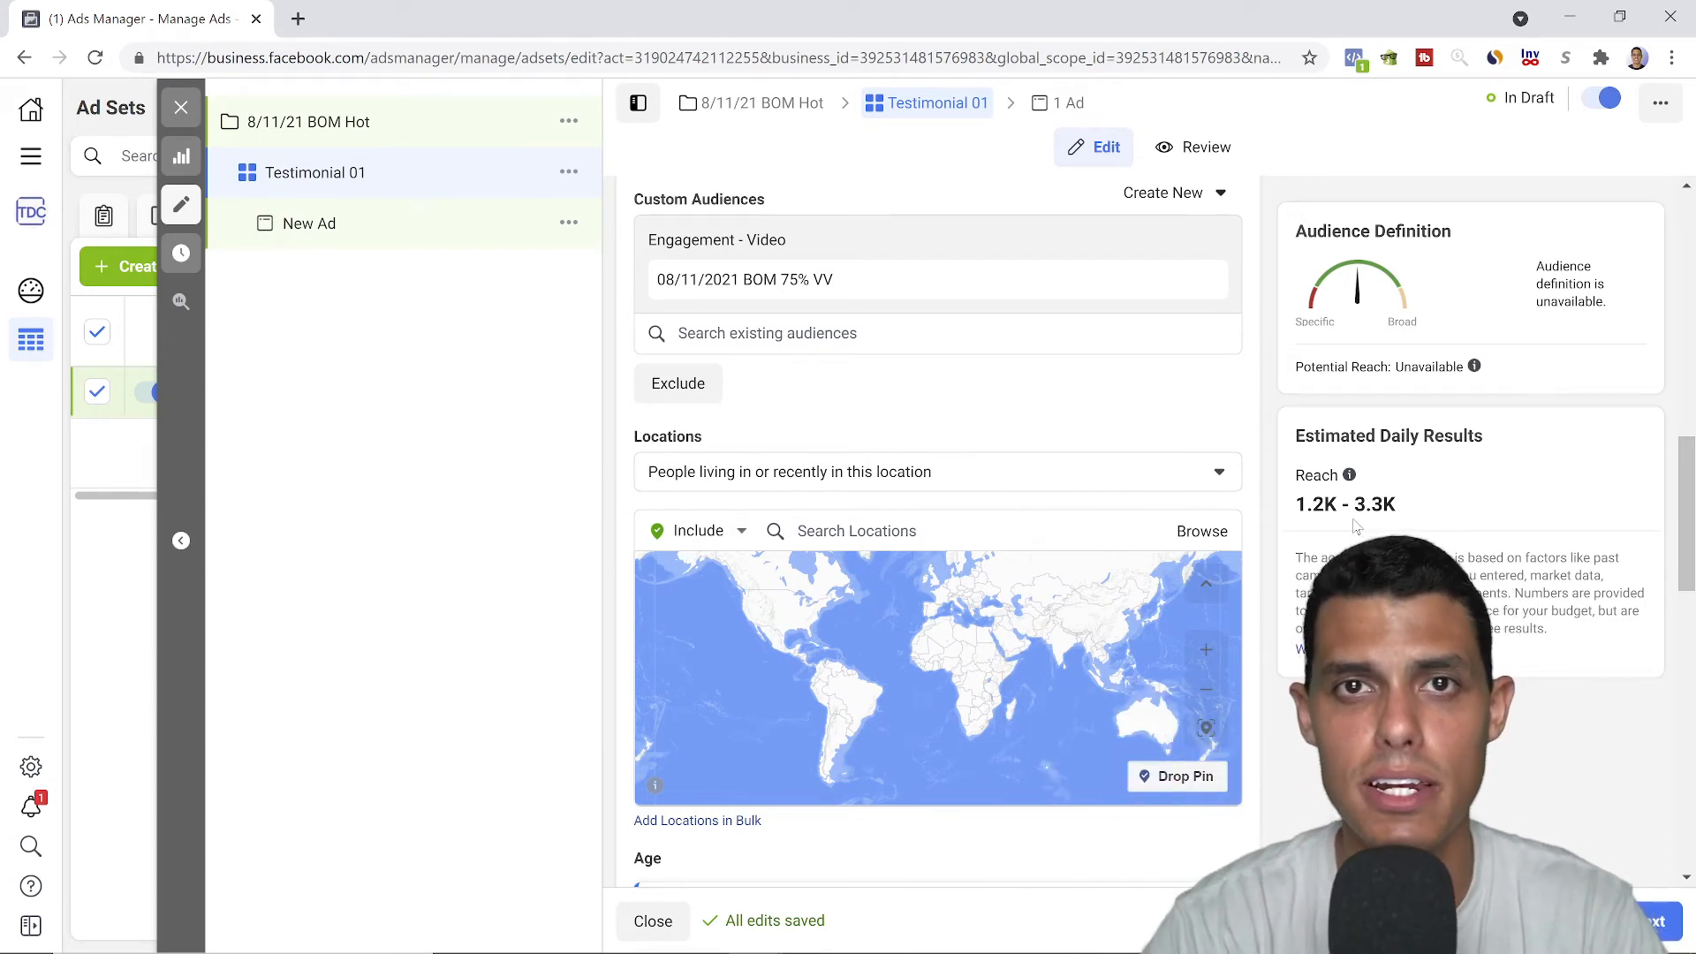
- Switch the ad set to manual placements and exclude the Audience Network platform
{"action": "scroll", "coordinate": [1115, 388], "scroll_direction": "down", "scroll_amount": 8}
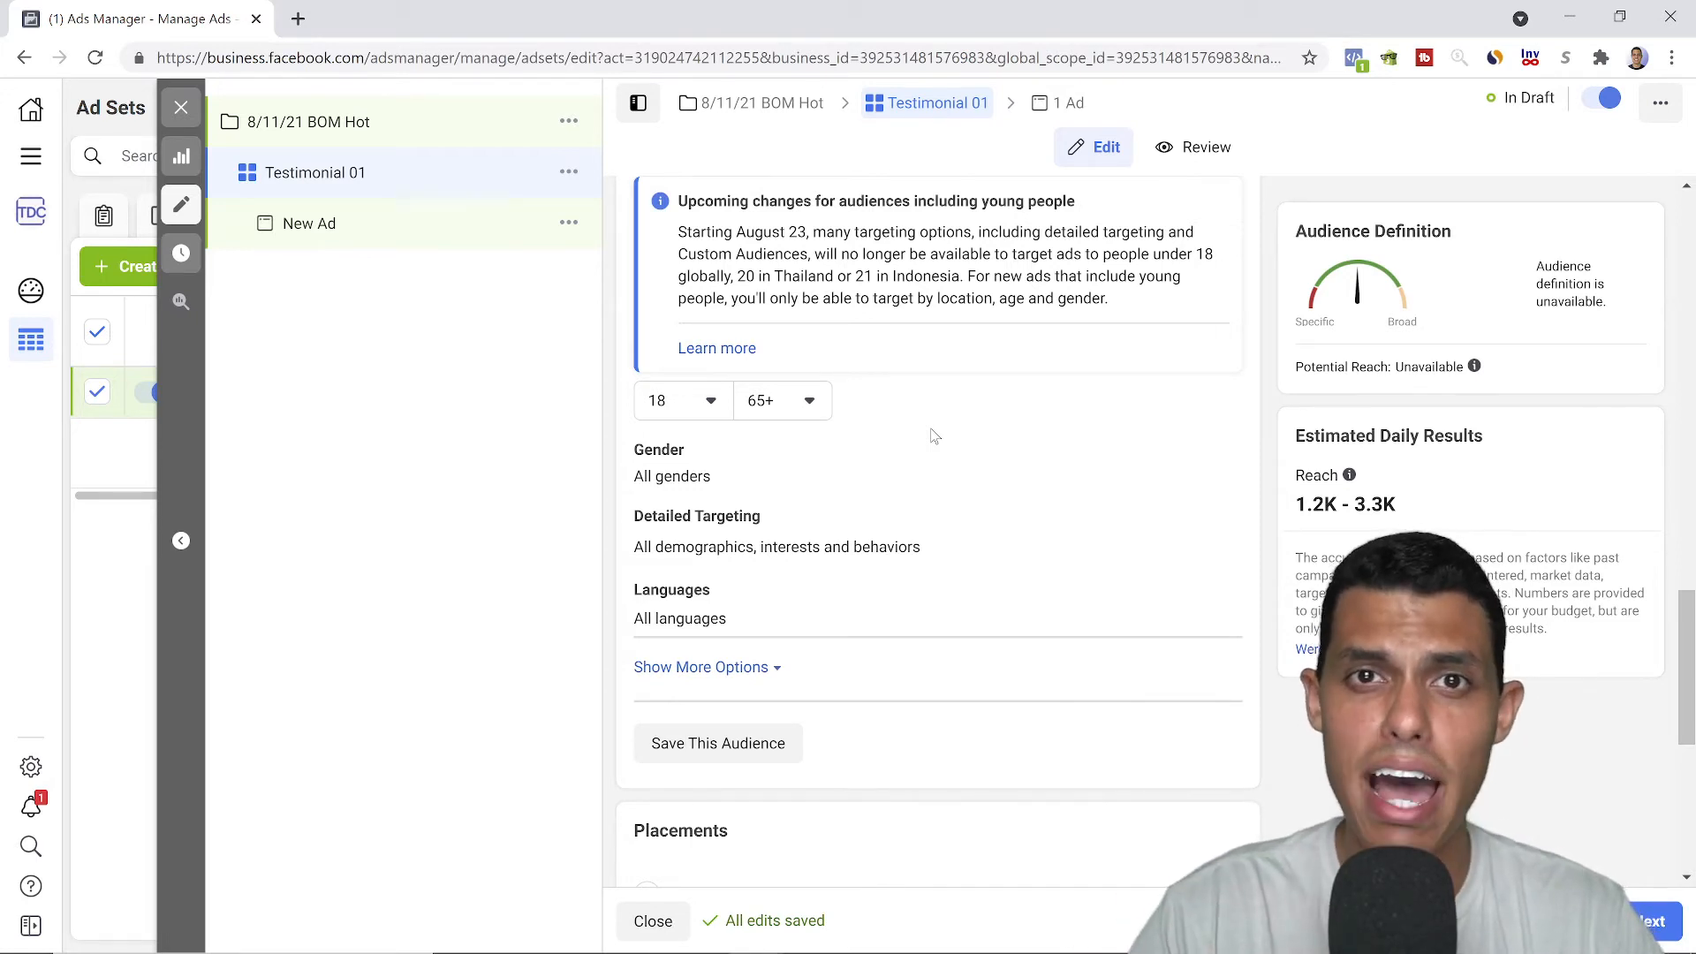
{"action": "scroll", "coordinate": [936, 437], "scroll_direction": "down", "scroll_amount": 5}
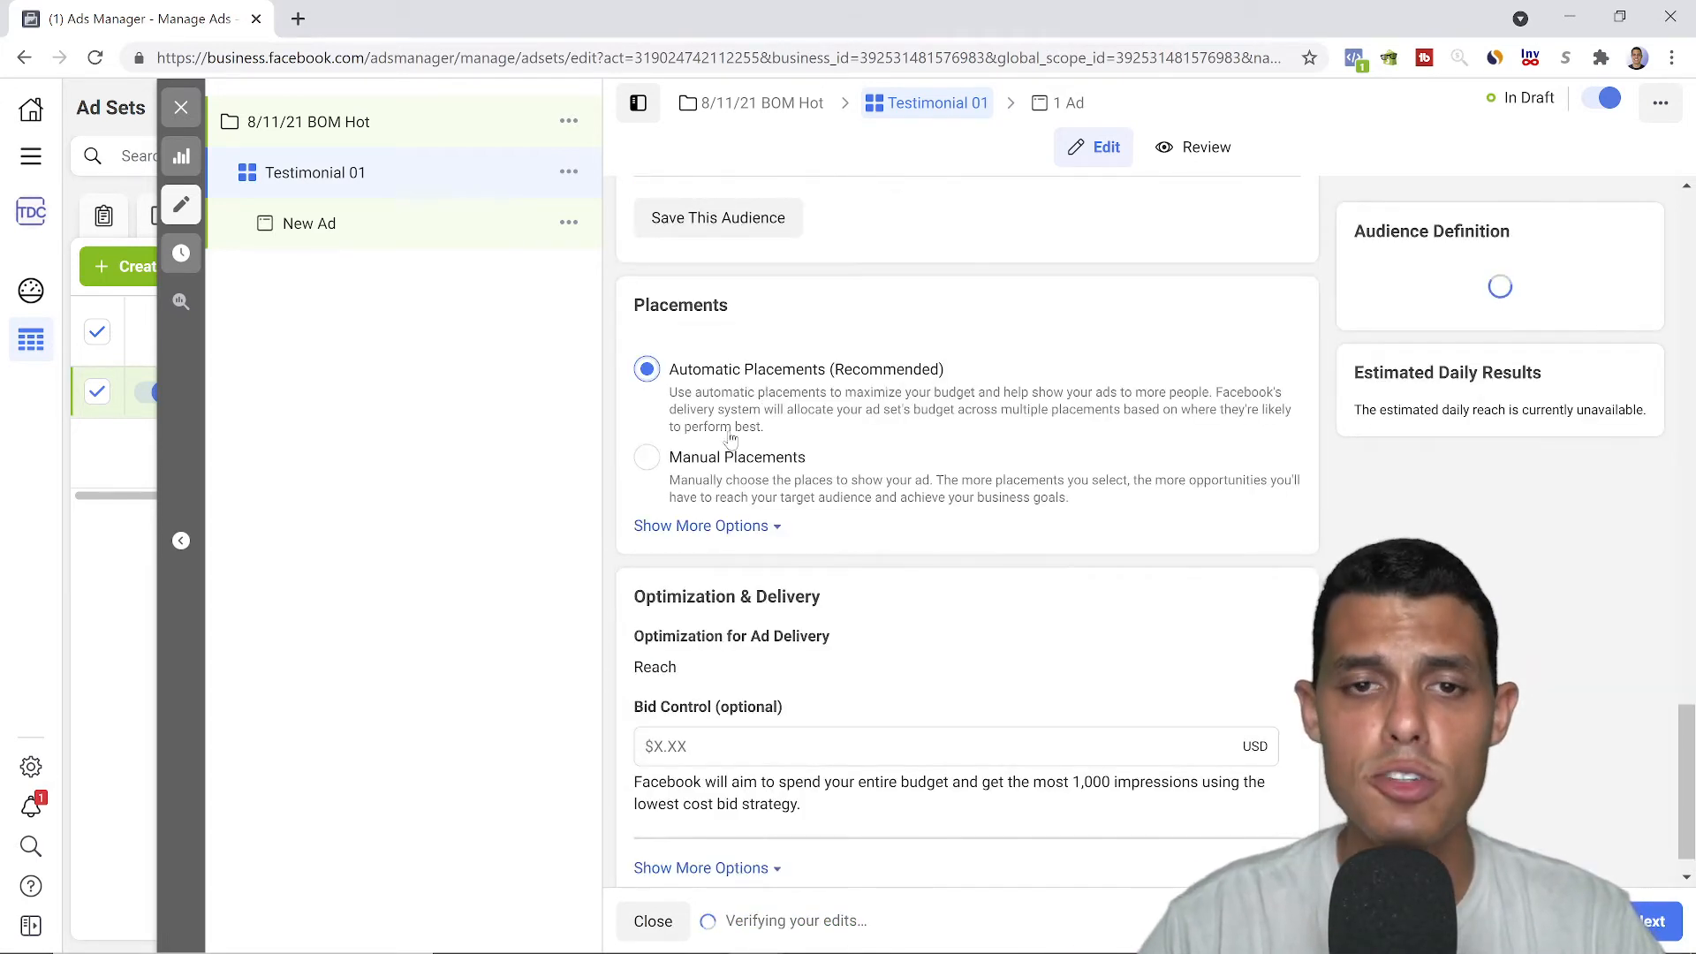
{"action": "left_click", "coordinate": [648, 459]}
{"action": "scroll", "coordinate": [648, 531], "scroll_direction": "down", "scroll_amount": 1}
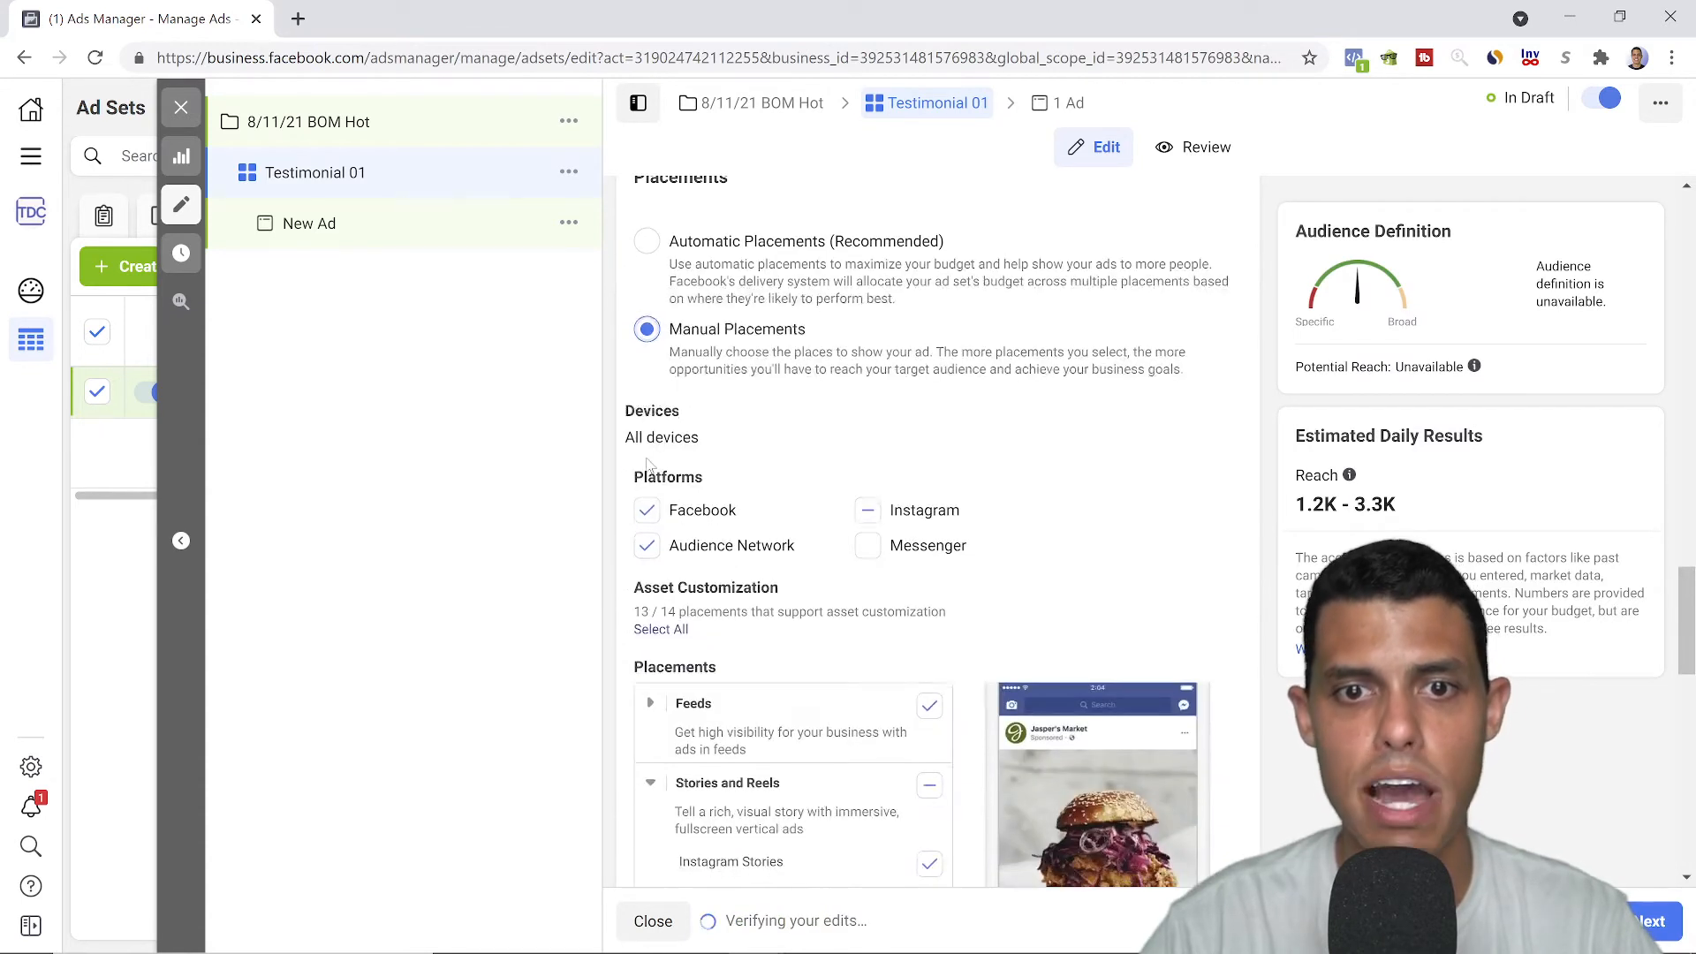
{"action": "left_click", "coordinate": [648, 546]}
{"action": "scroll", "coordinate": [1087, 486], "scroll_direction": "down", "scroll_amount": 4}
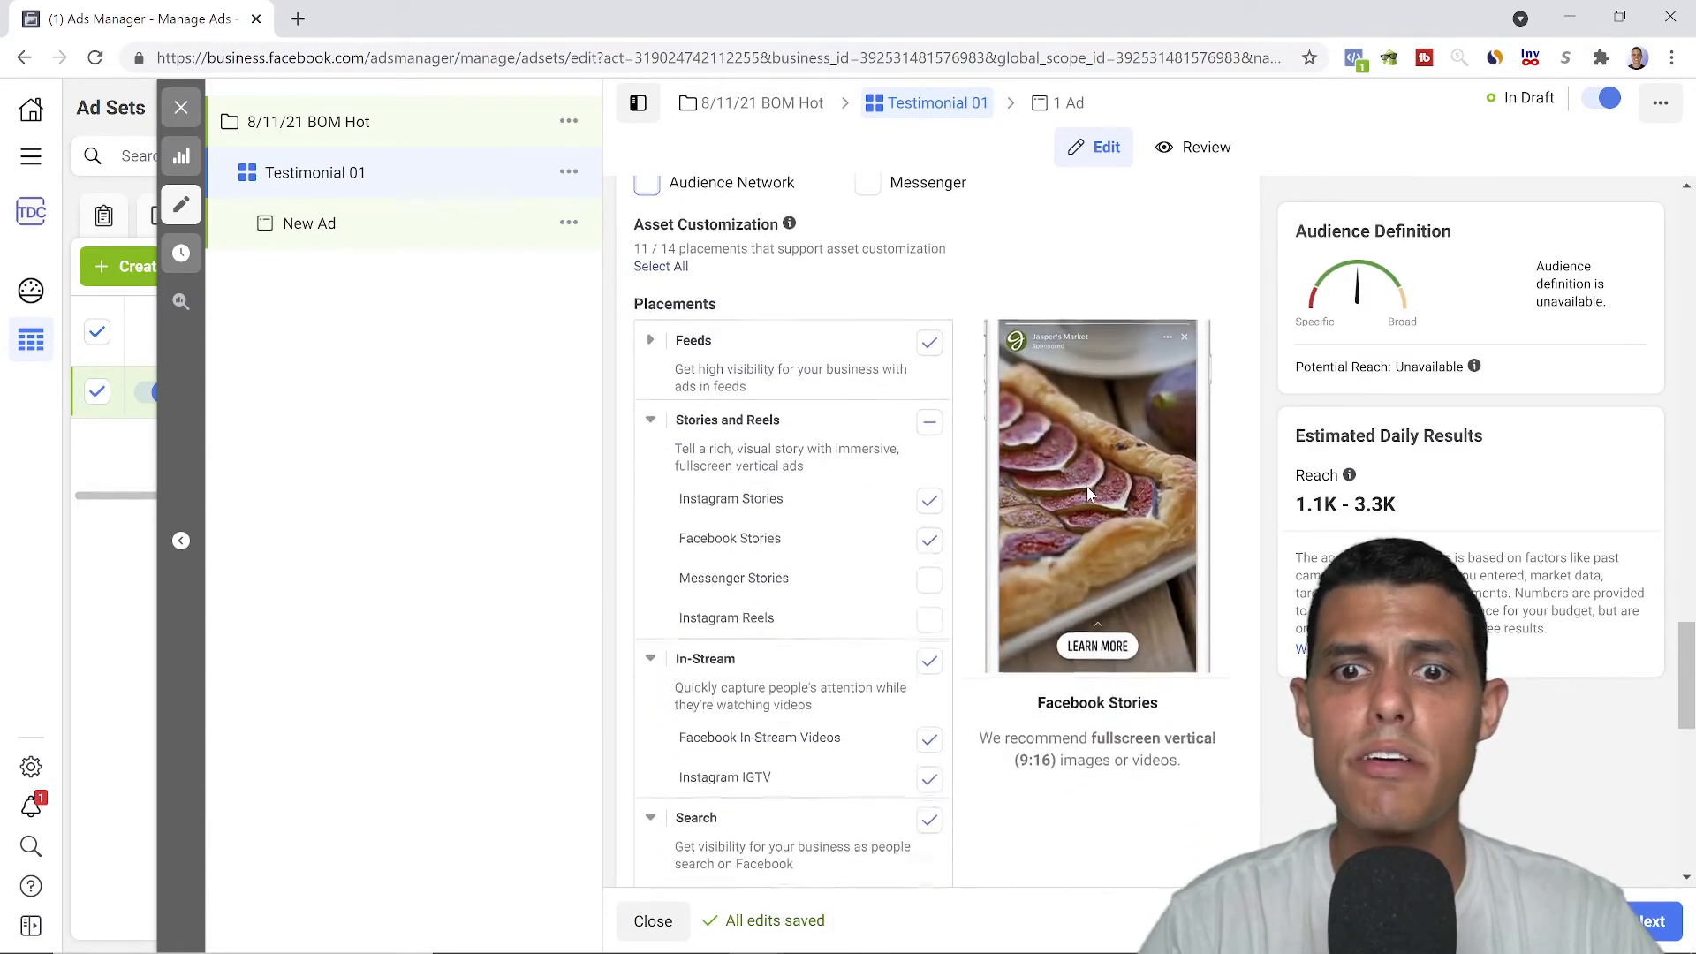
{"action": "scroll", "coordinate": [1086, 486], "scroll_direction": "up", "scroll_amount": 2}
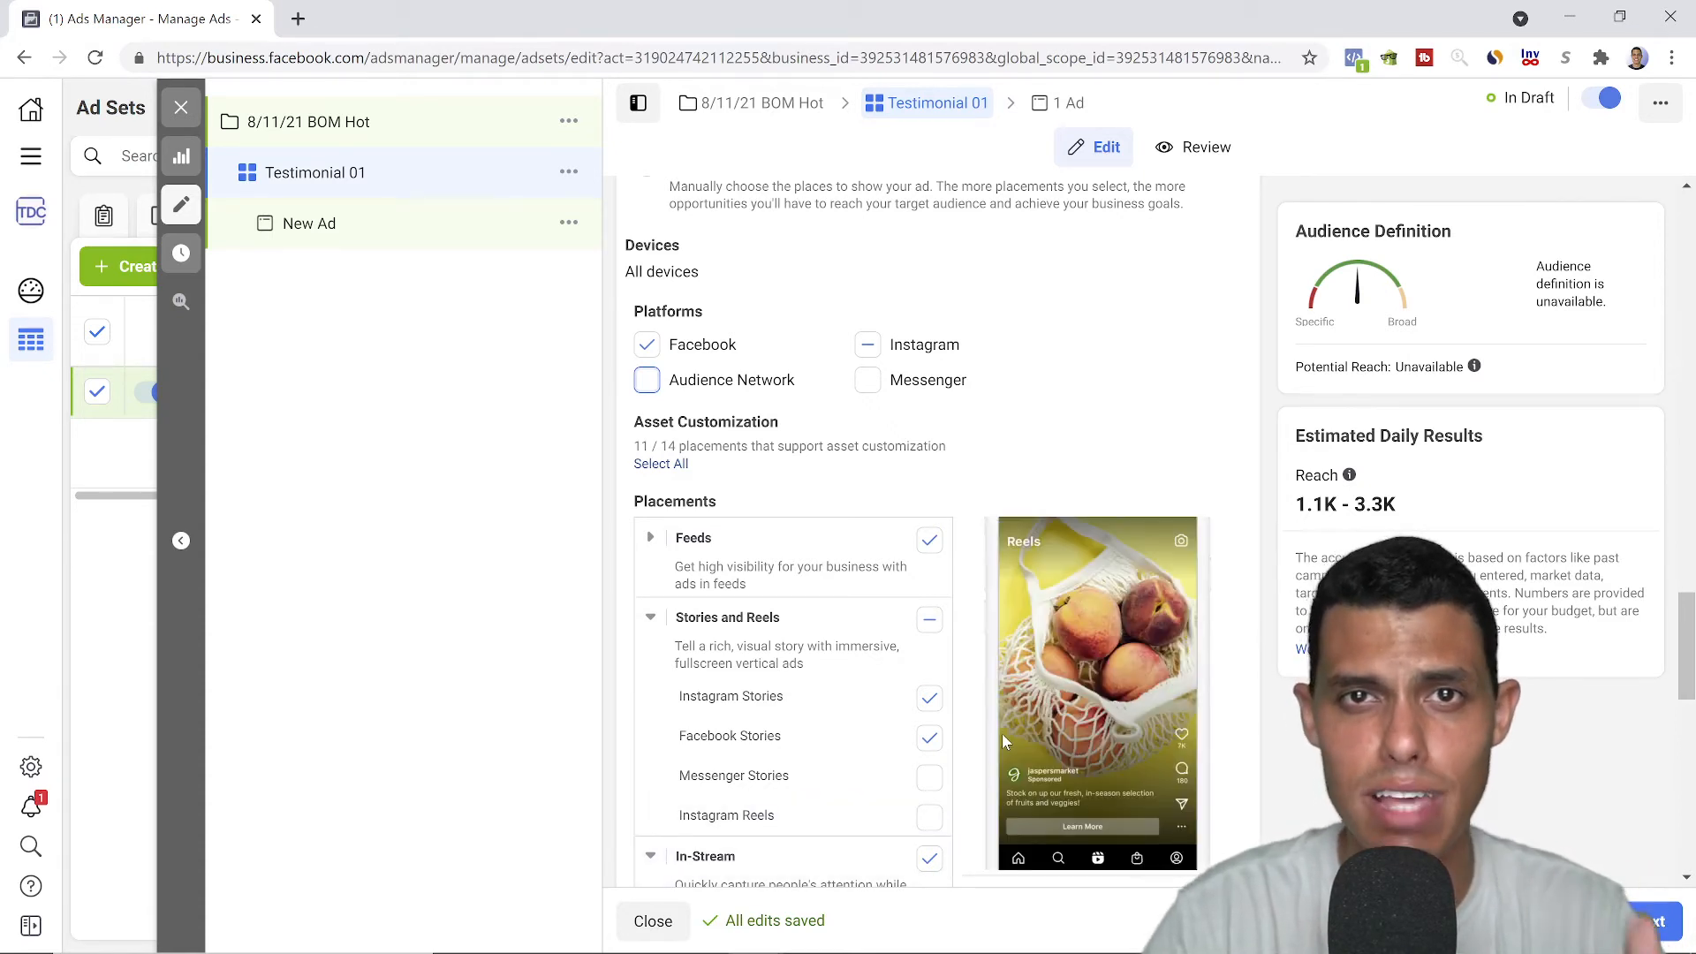
{"action": "scroll", "coordinate": [650, 457], "scroll_direction": "down", "scroll_amount": 9}
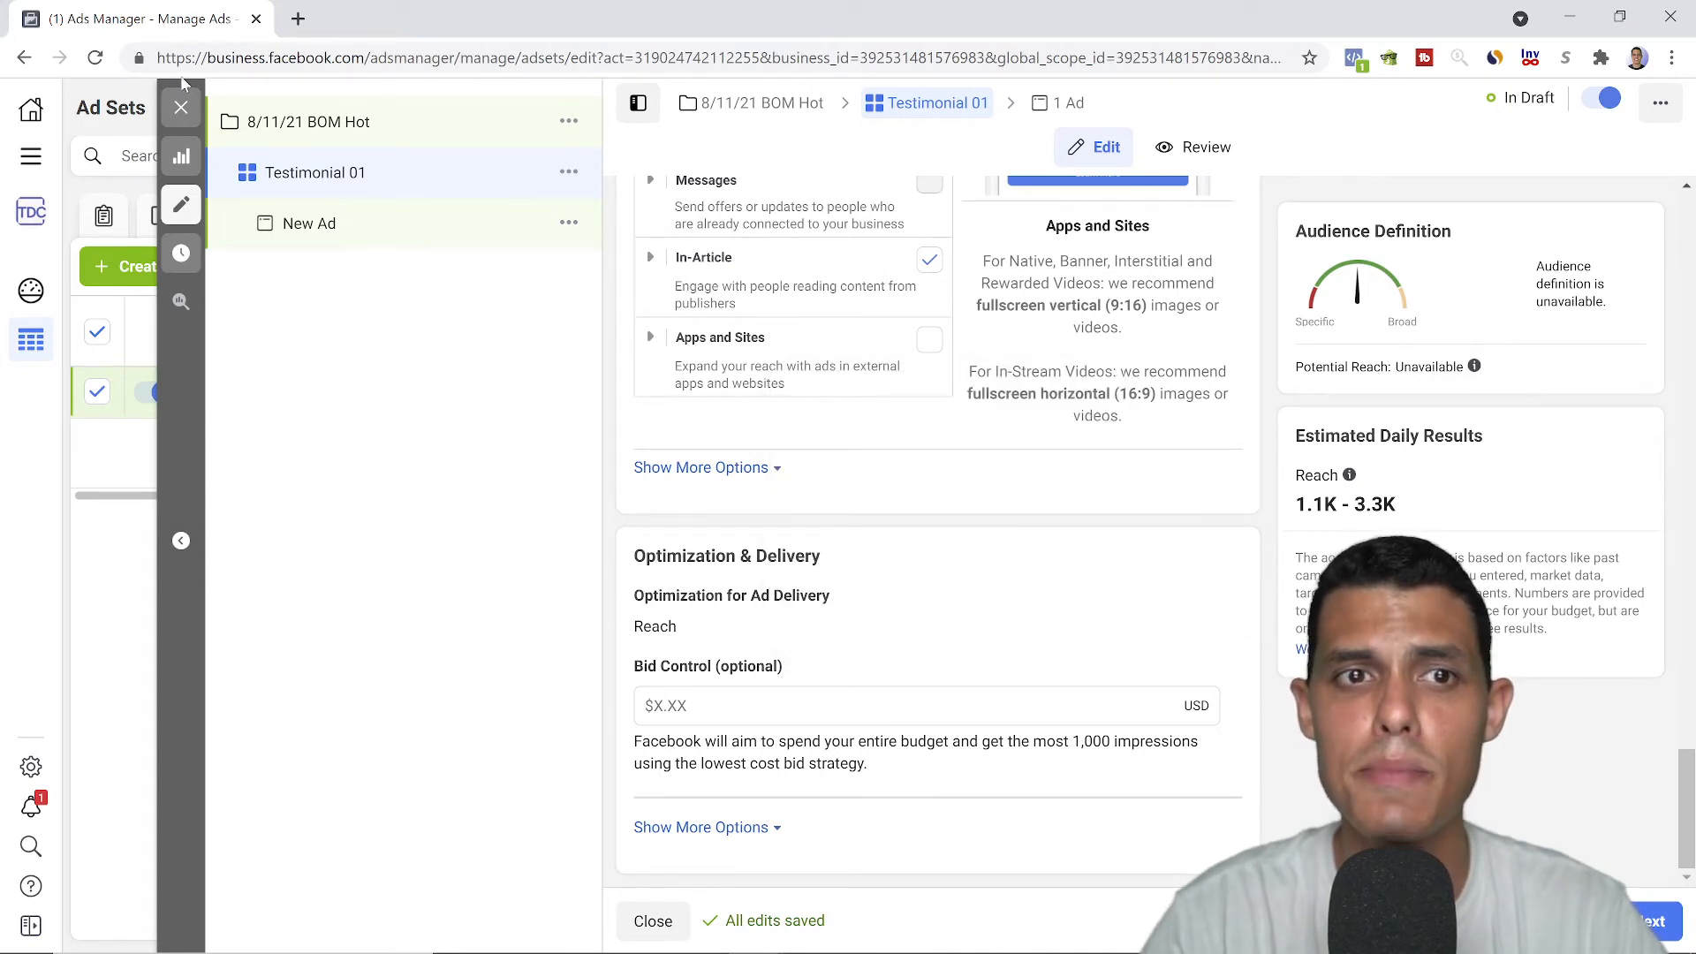
- Name the new ad "Testimonial 01" and keep its ad setup on Create Ad
{"action": "left_click", "coordinate": [384, 232]}
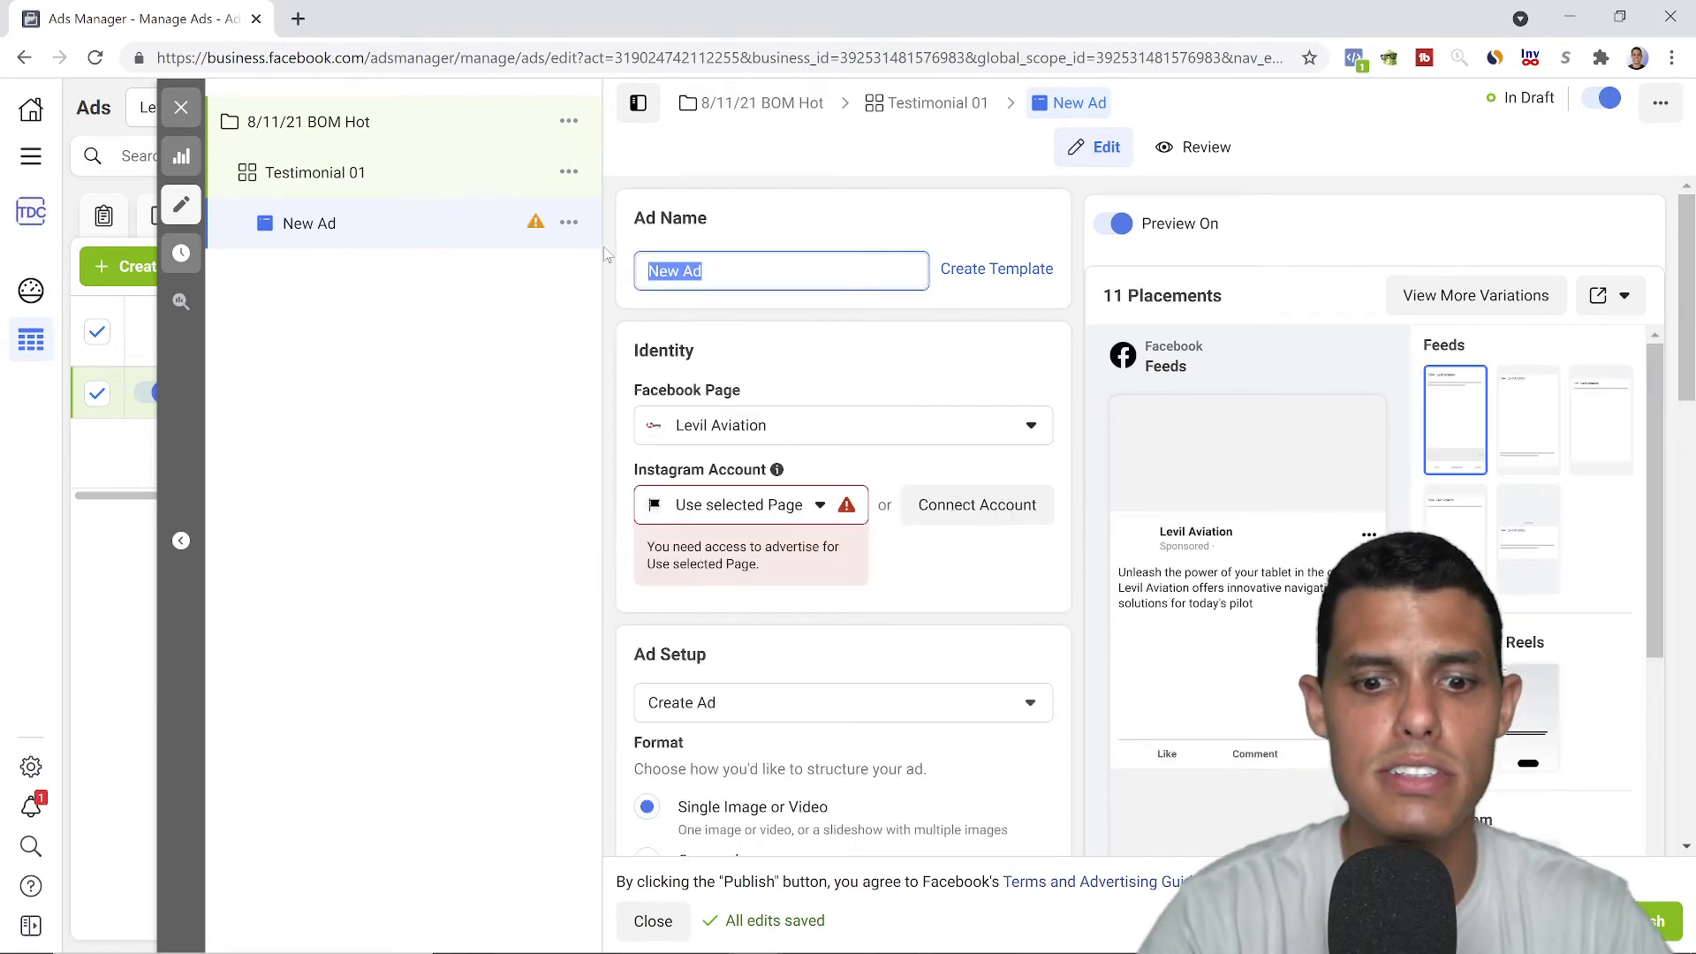
{"action": "type", "text": "Testimonial 01"}
{"action": "left_click", "coordinate": [960, 611]}
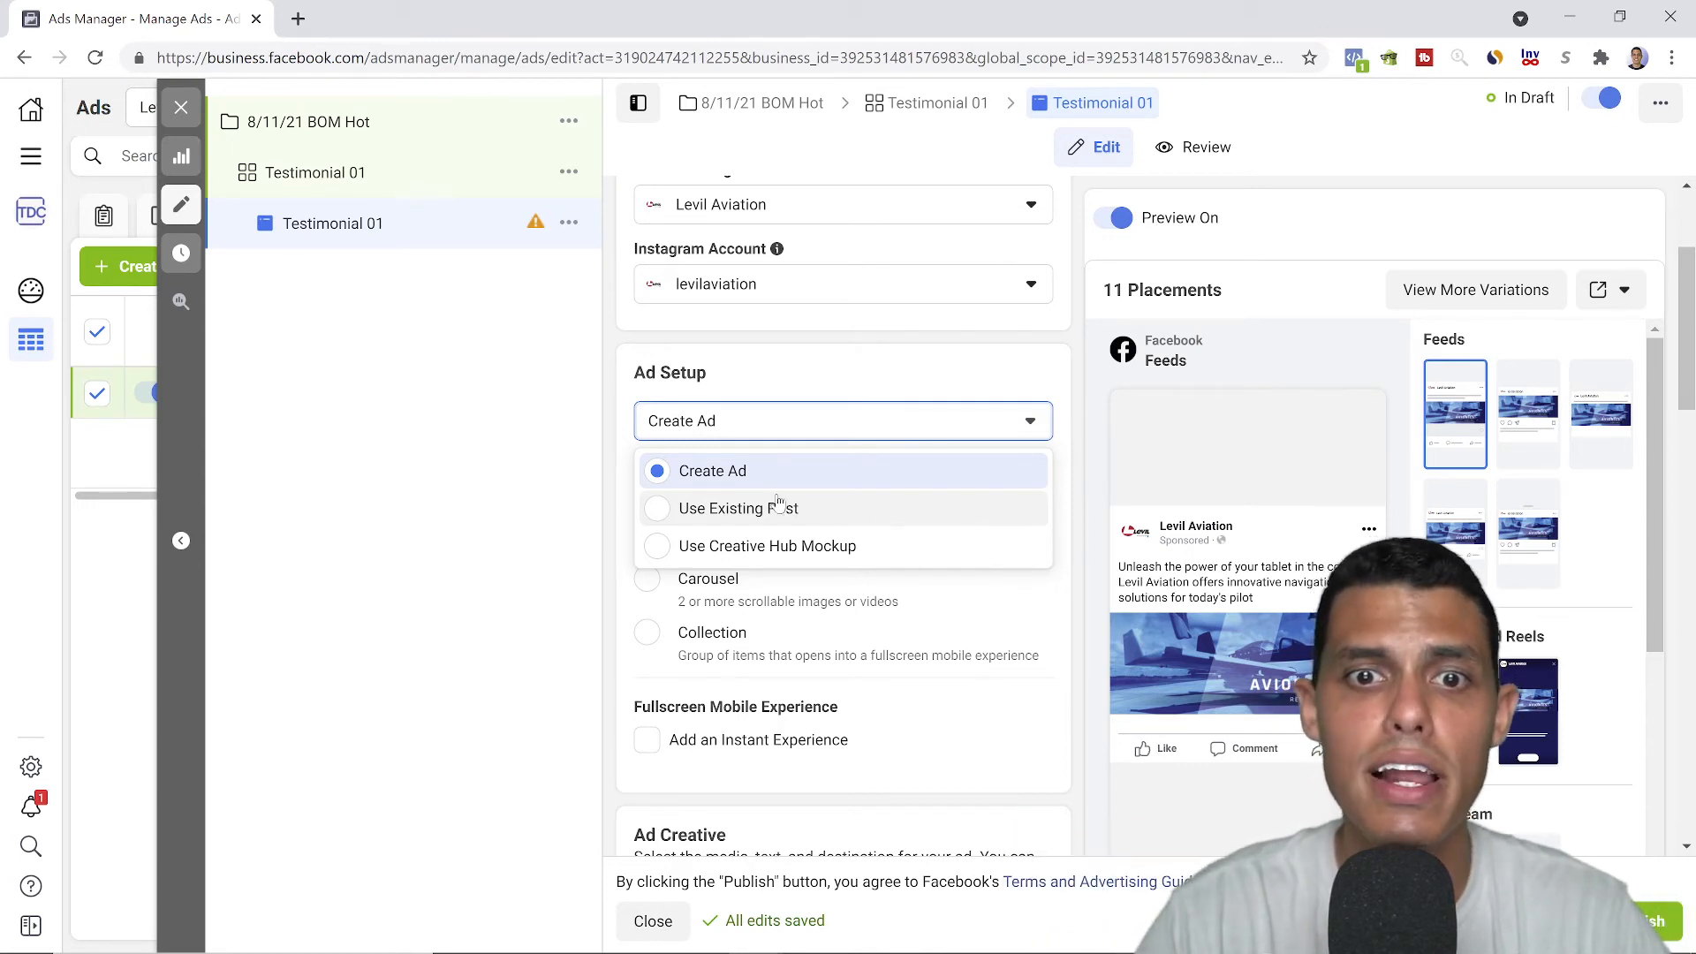
{"action": "left_click", "coordinate": [832, 477]}
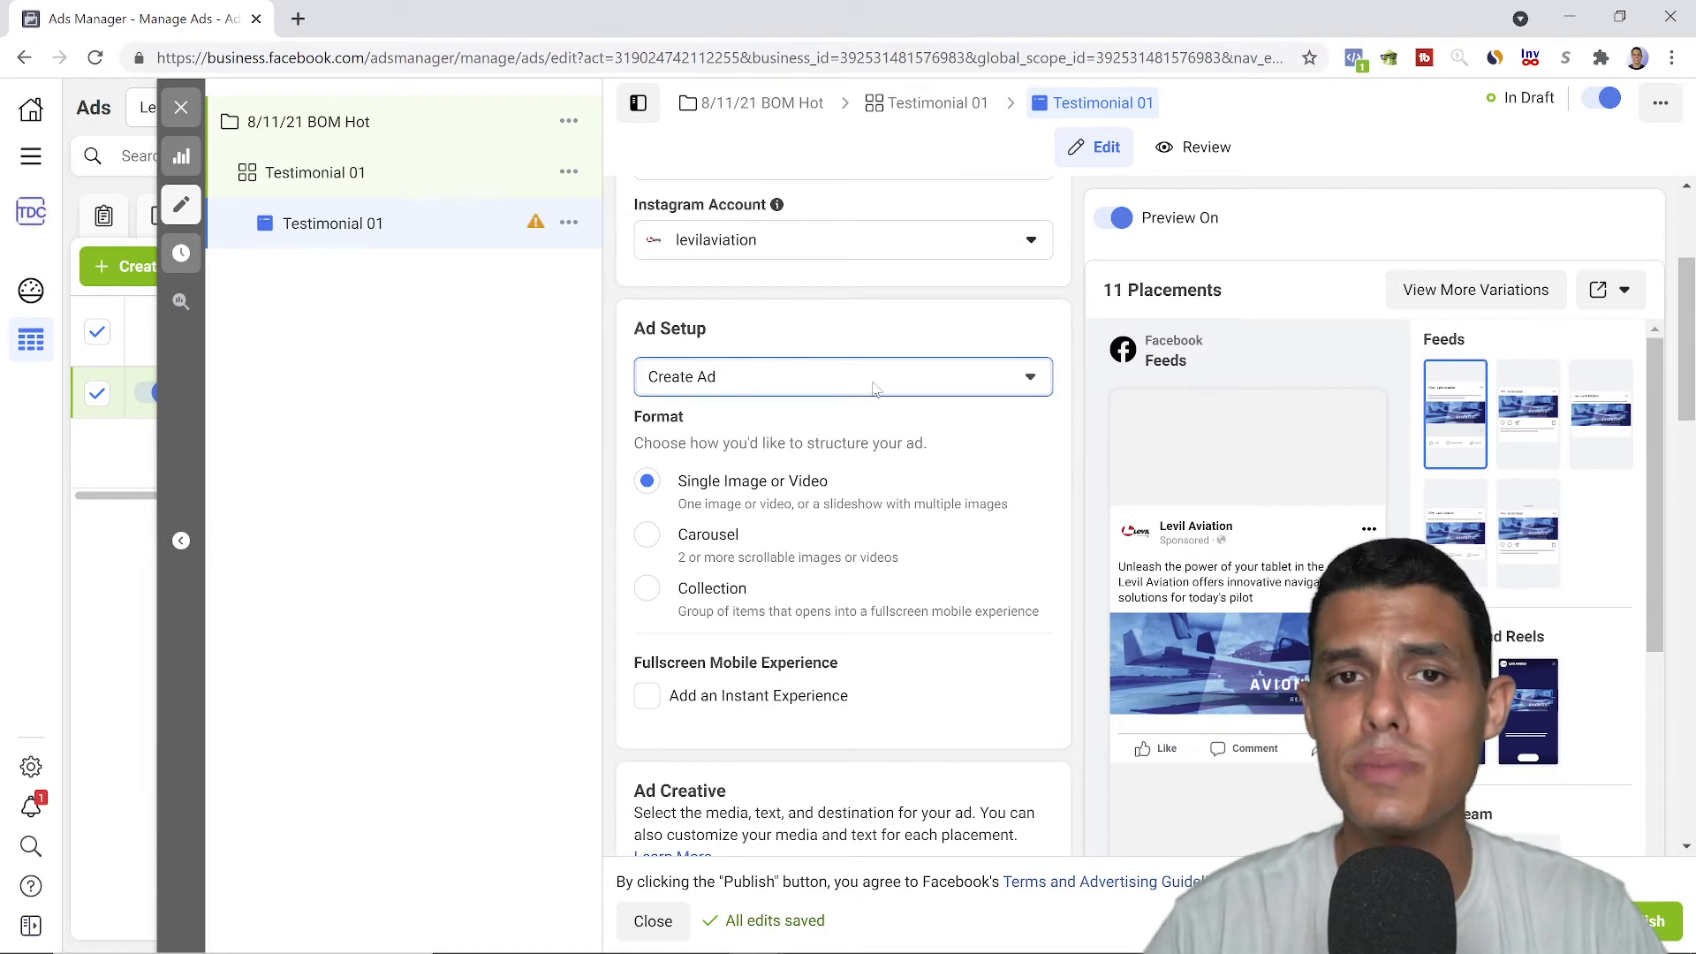
- Replace all of the ad's media with the account's 1920 × 1080 BOM testimonial video of a woman, keeping the original crop for feeds
{"action": "scroll", "coordinate": [829, 386], "scroll_direction": "down", "scroll_amount": 6}
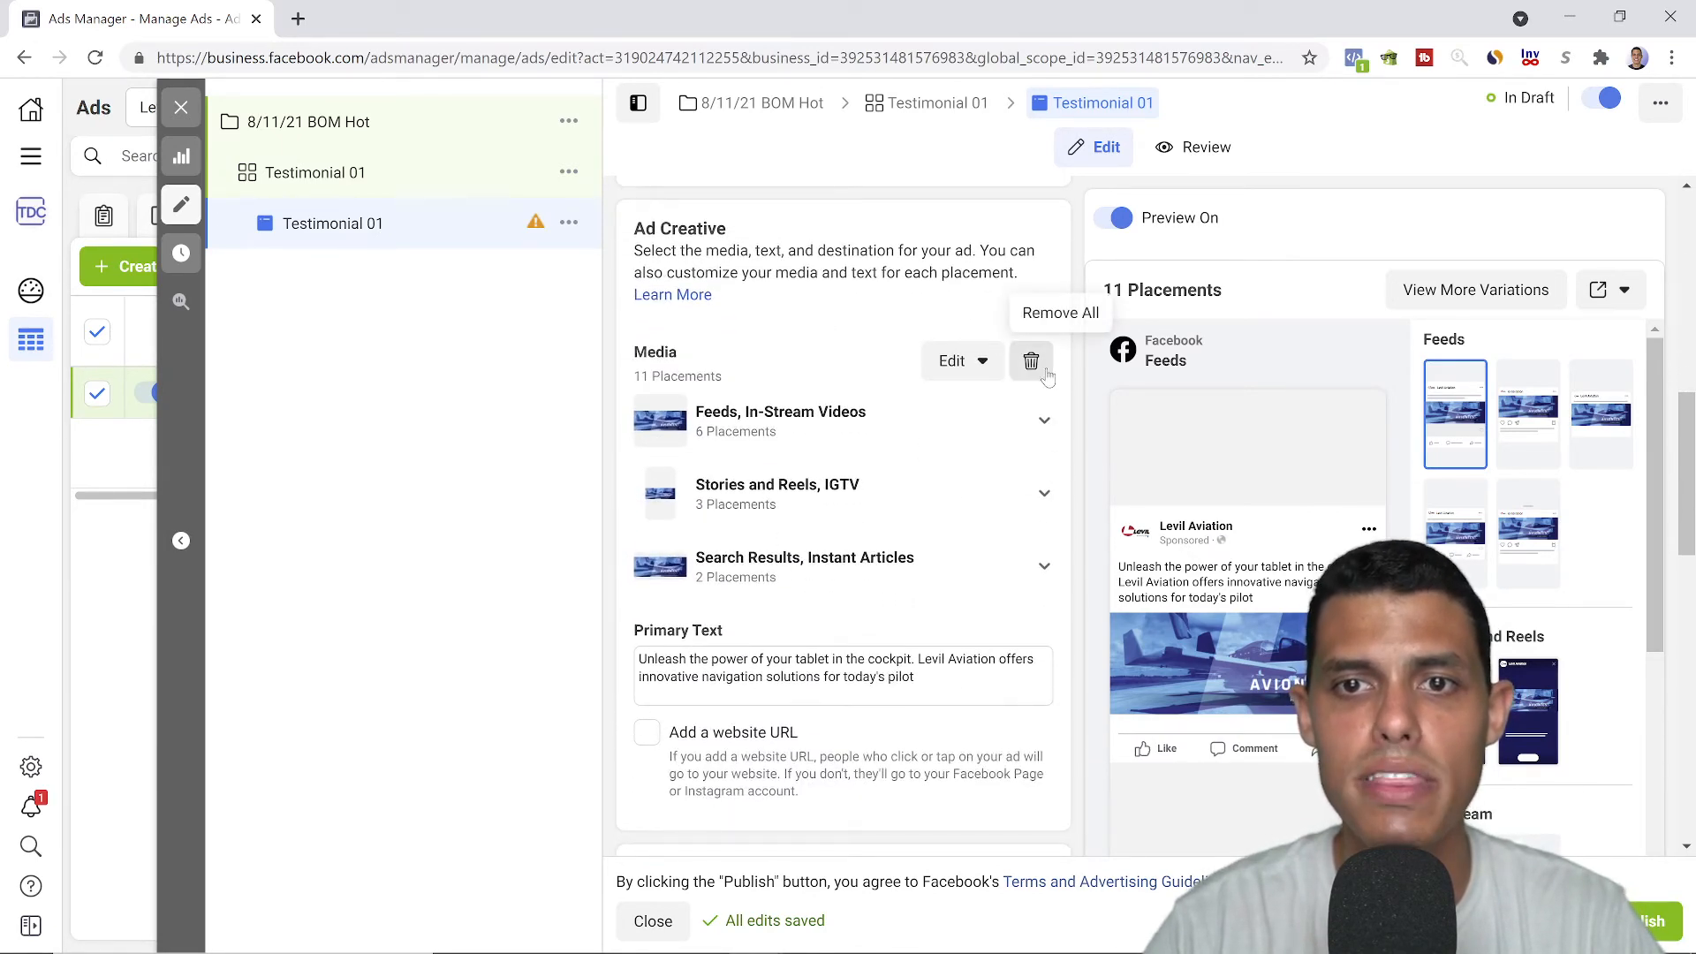
{"action": "left_click", "coordinate": [1032, 362]}
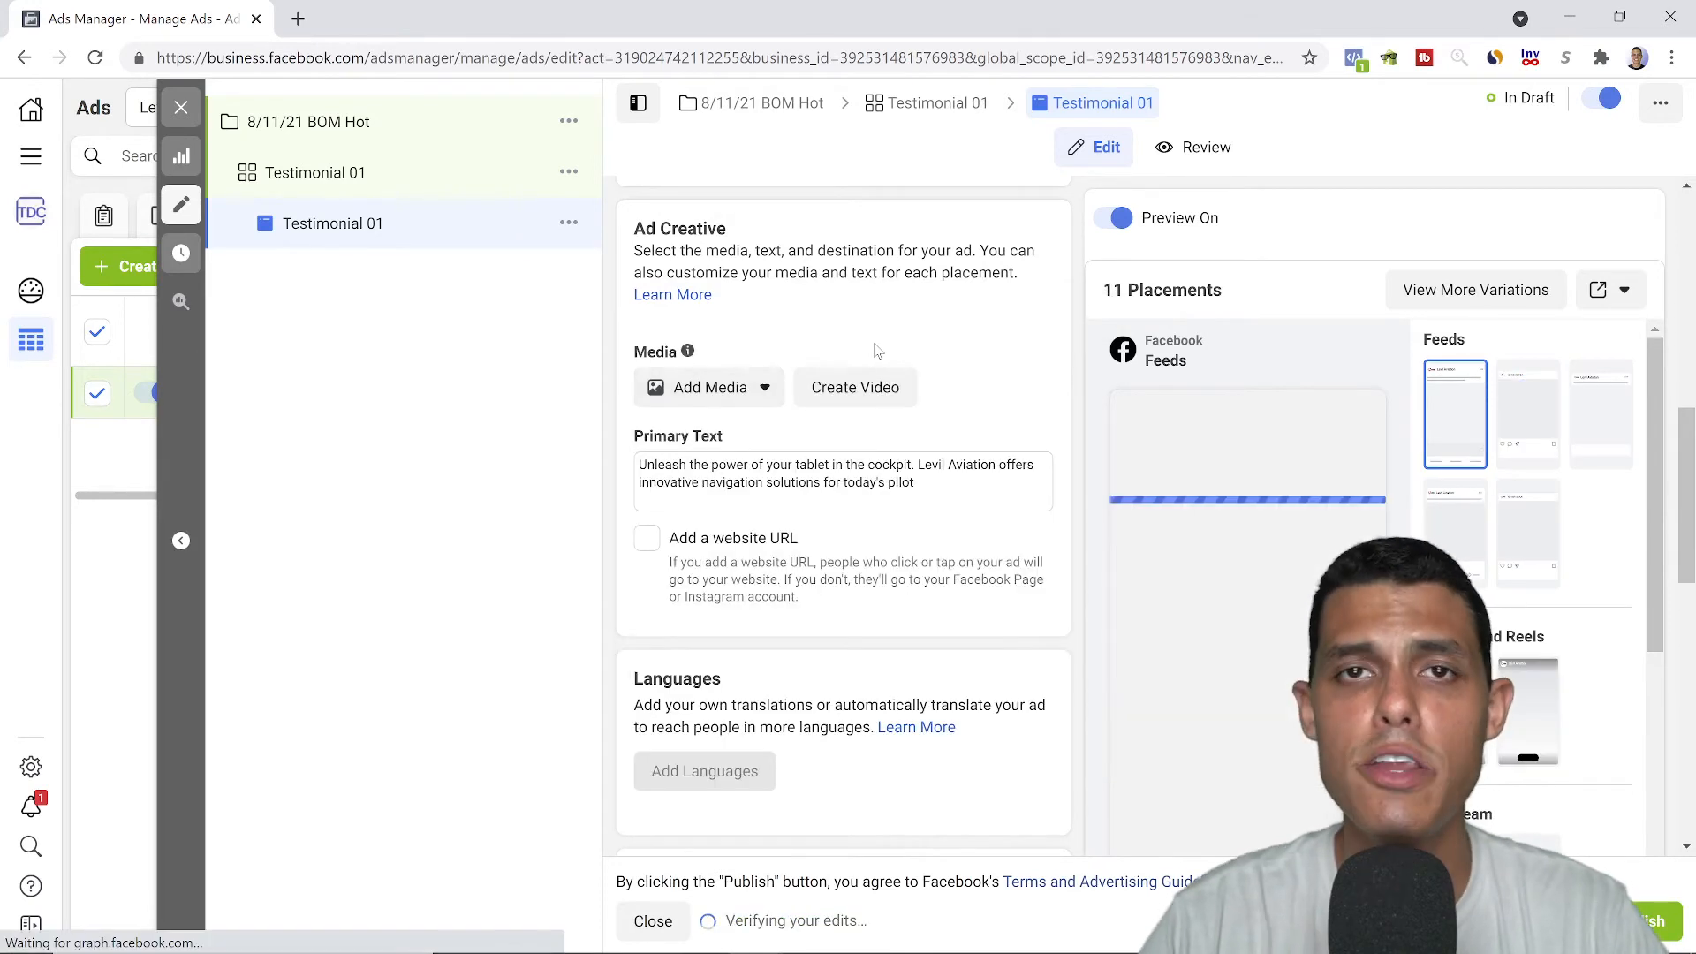
{"action": "left_click", "coordinate": [757, 397]}
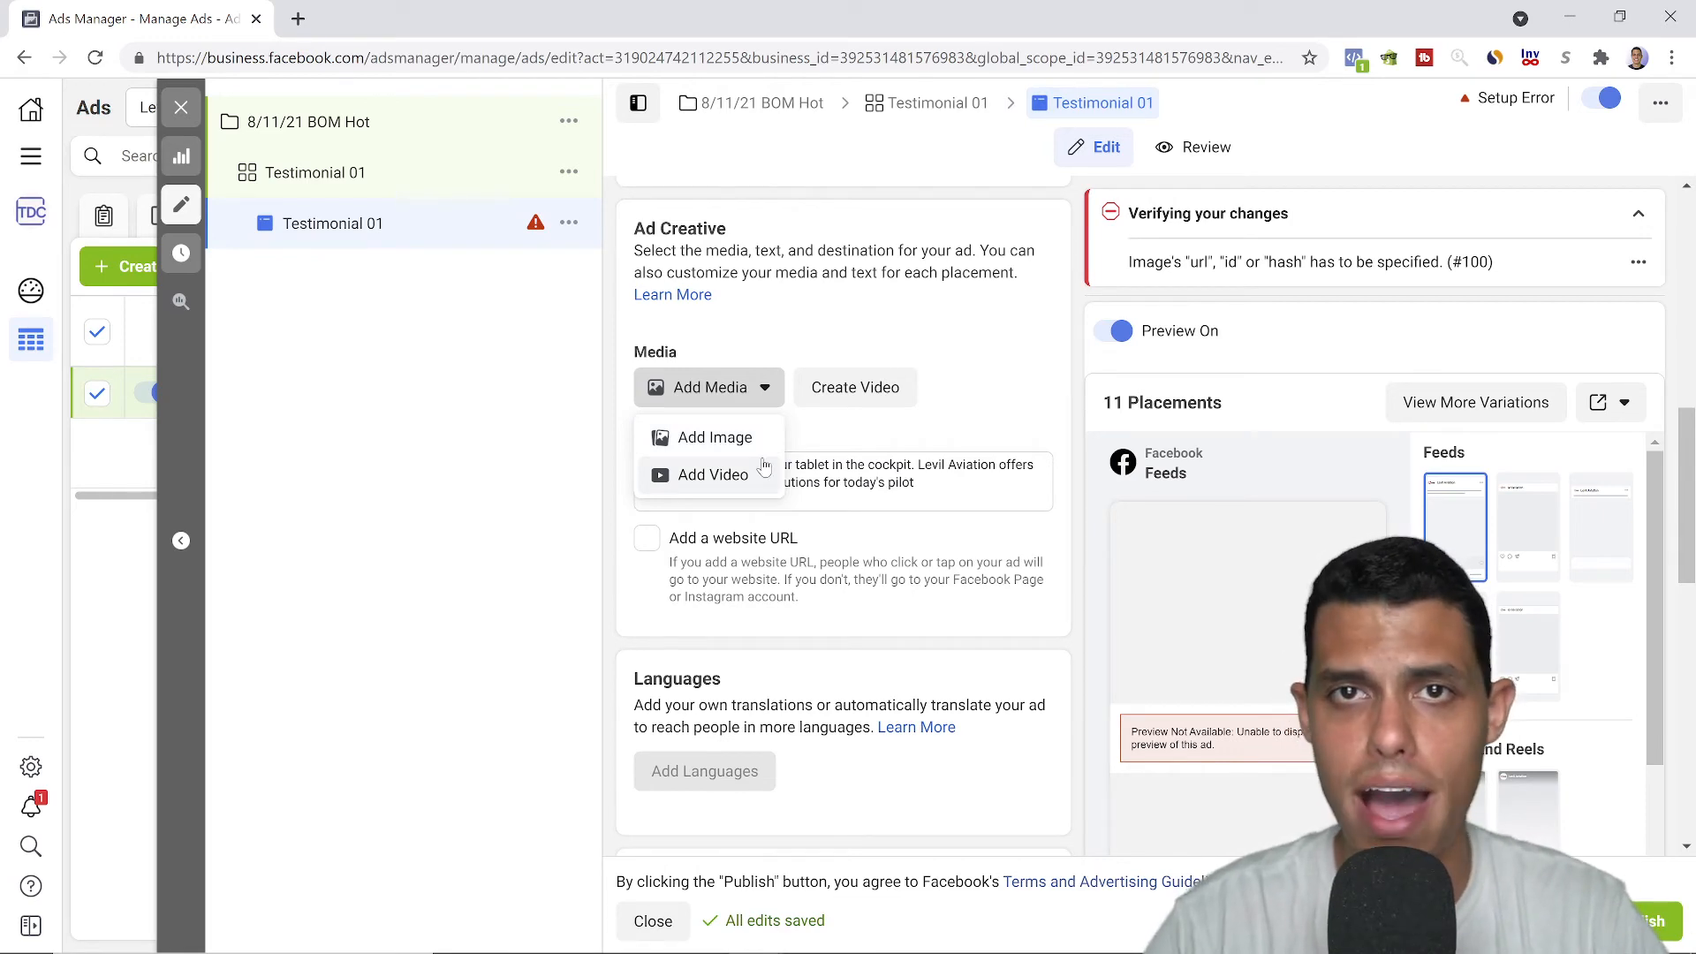
{"action": "left_click", "coordinate": [761, 473]}
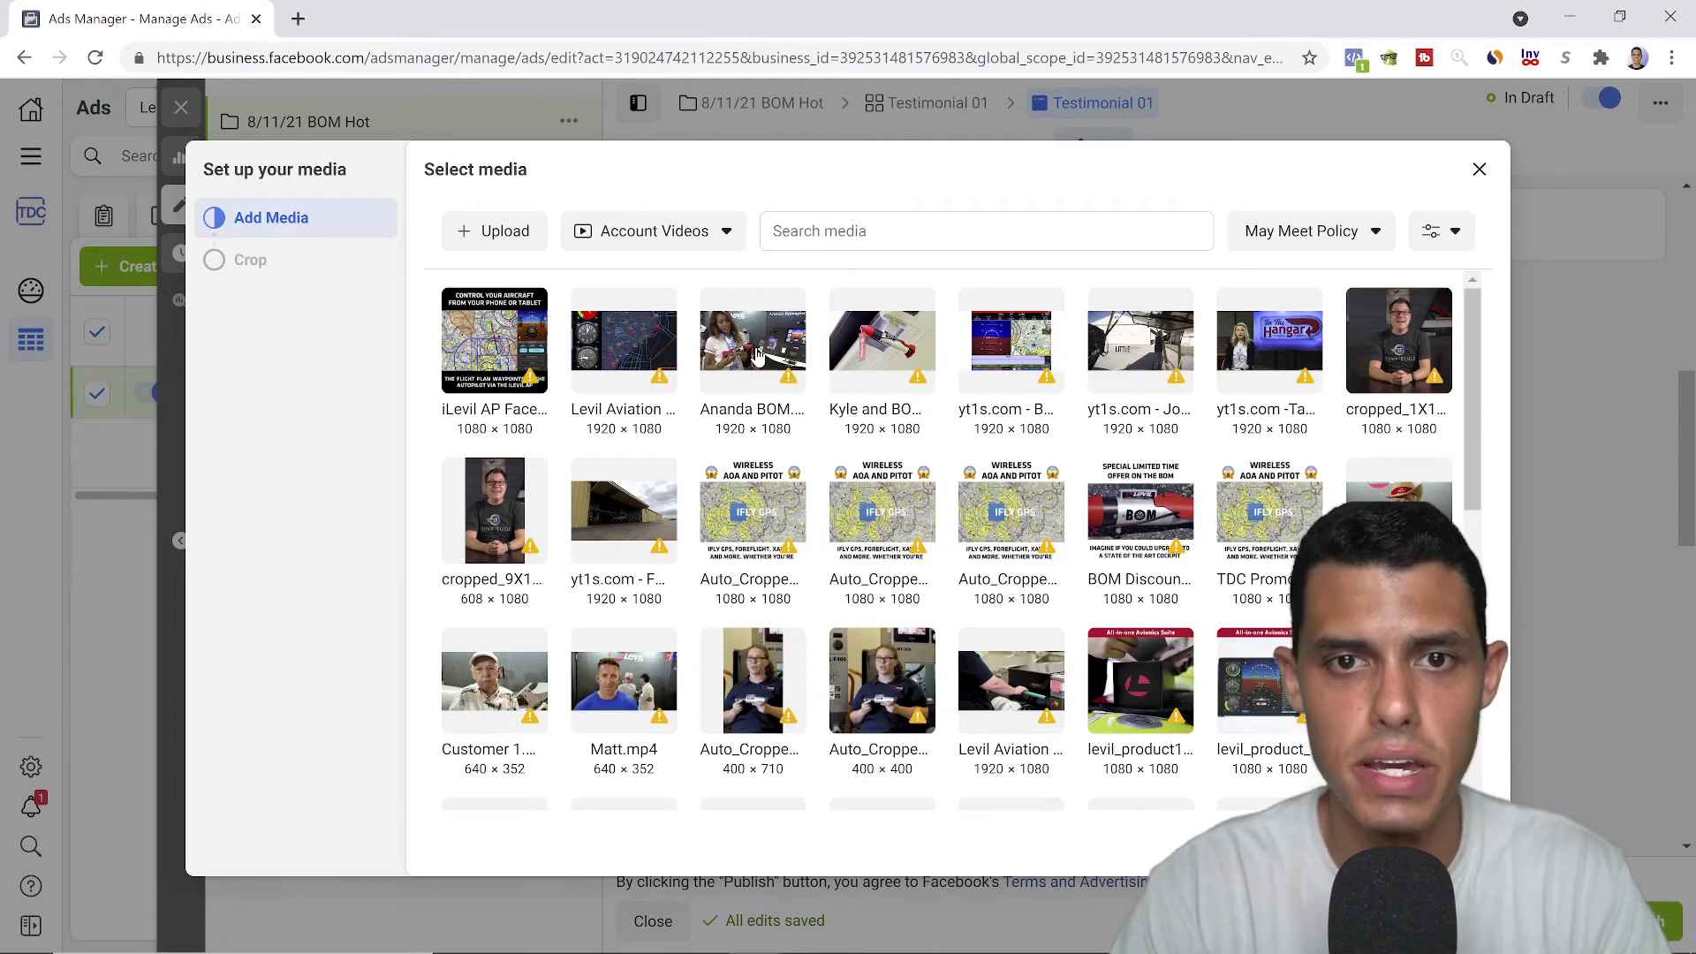
{"action": "left_click", "coordinate": [757, 354]}
{"action": "left_click", "coordinate": [1459, 843]}
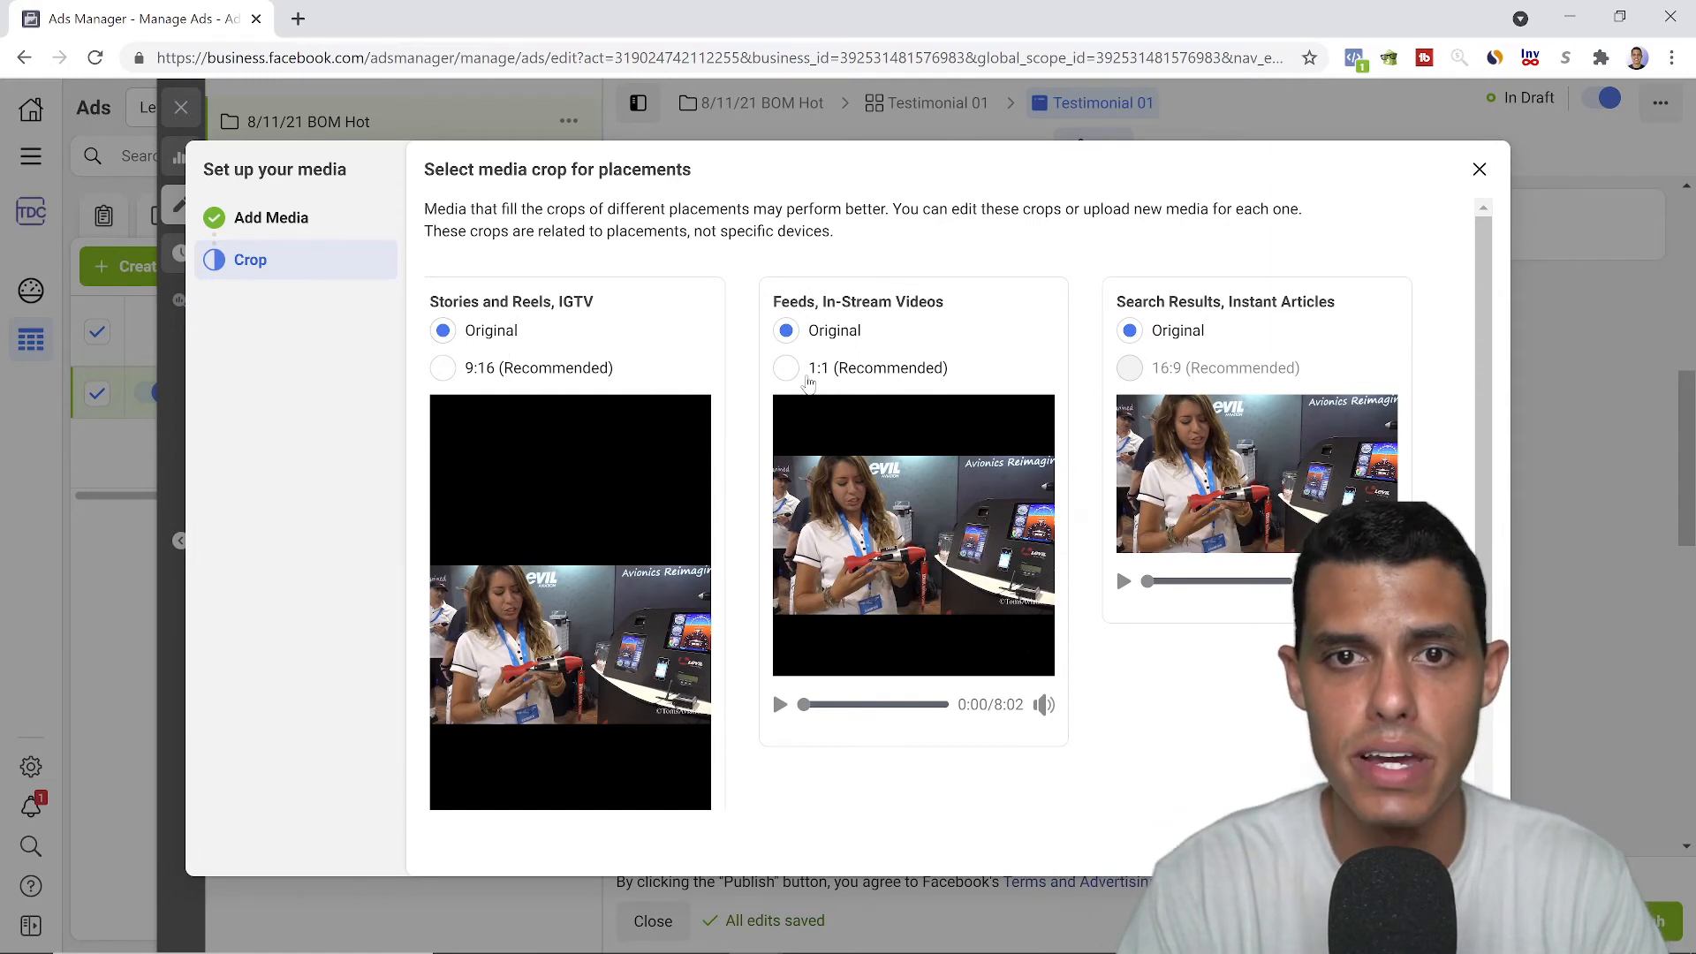
{"action": "left_click", "coordinate": [789, 371]}
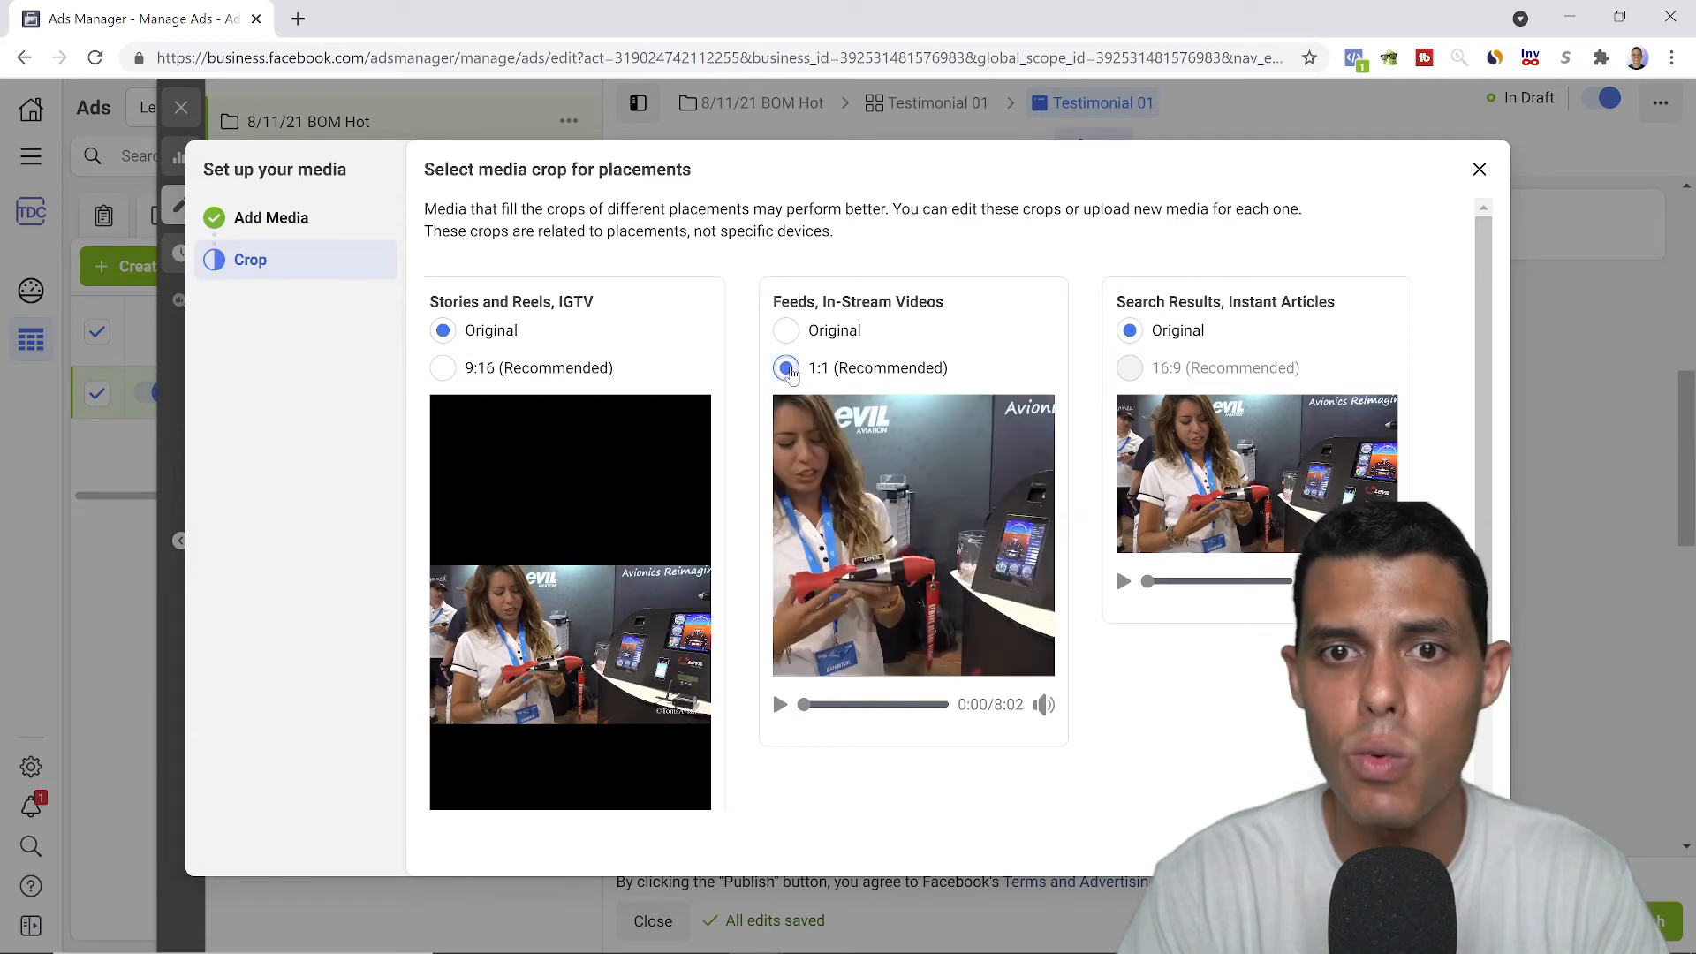
{"action": "left_click", "coordinate": [789, 333]}
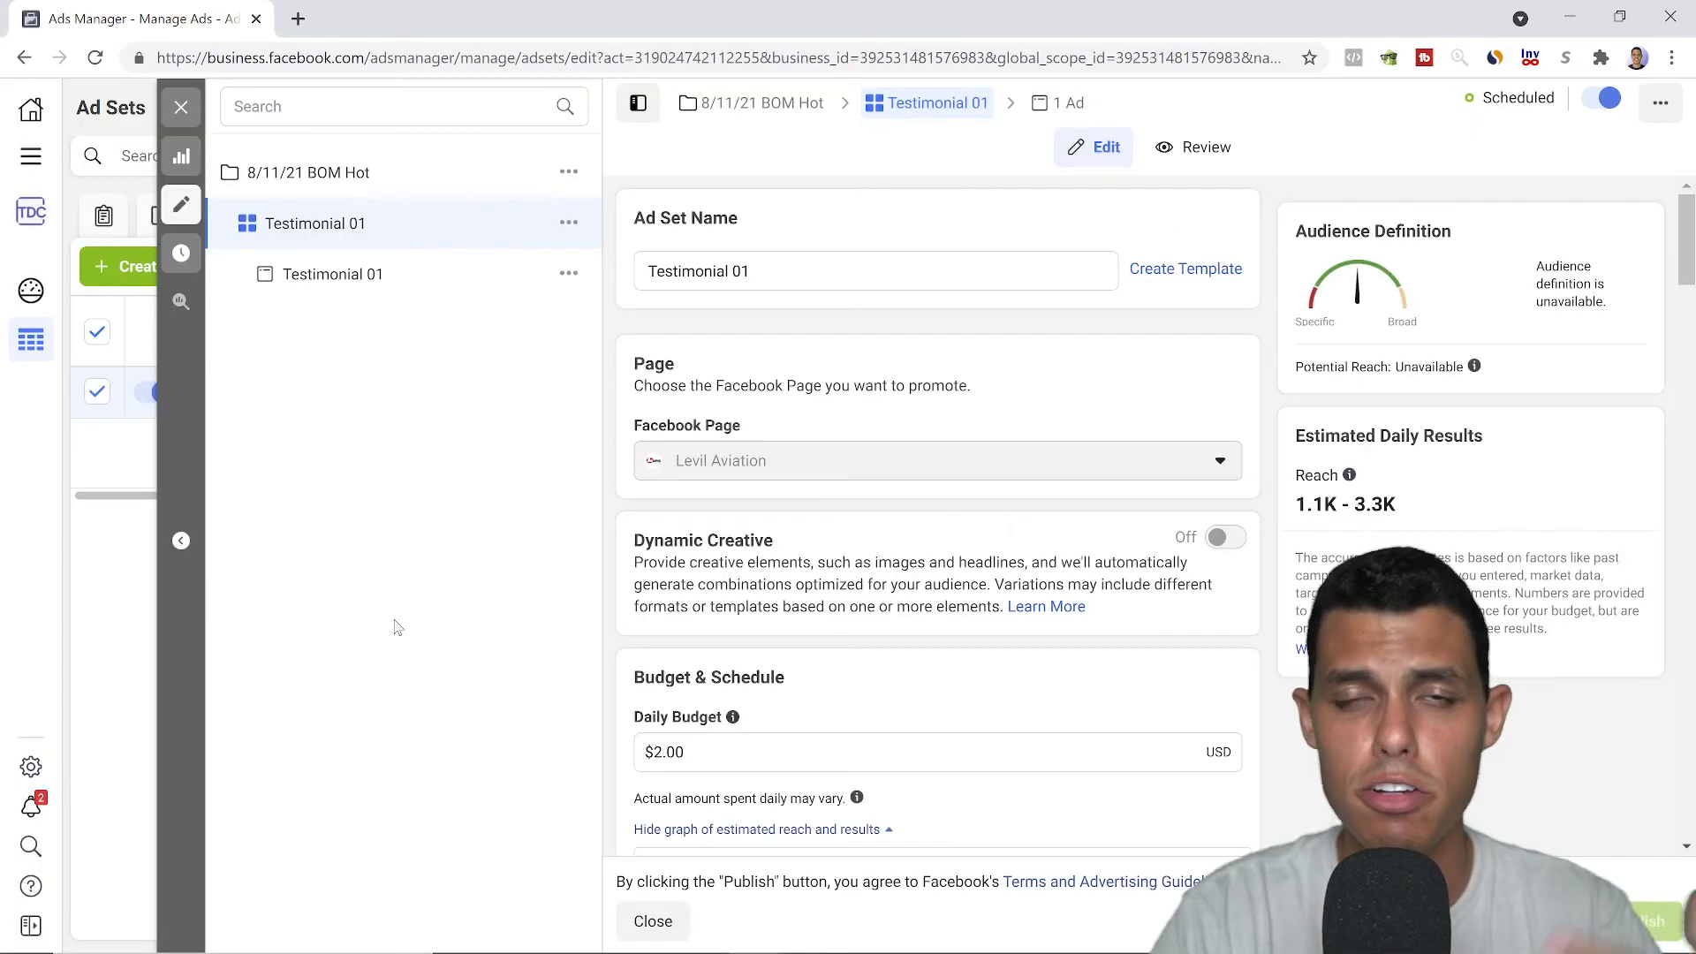
- Duplicate the Testimonial 01 ad set once into its original campaign, showing existing reactions, comments and shares on the new ads
{"action": "left_click", "coordinate": [555, 232]}
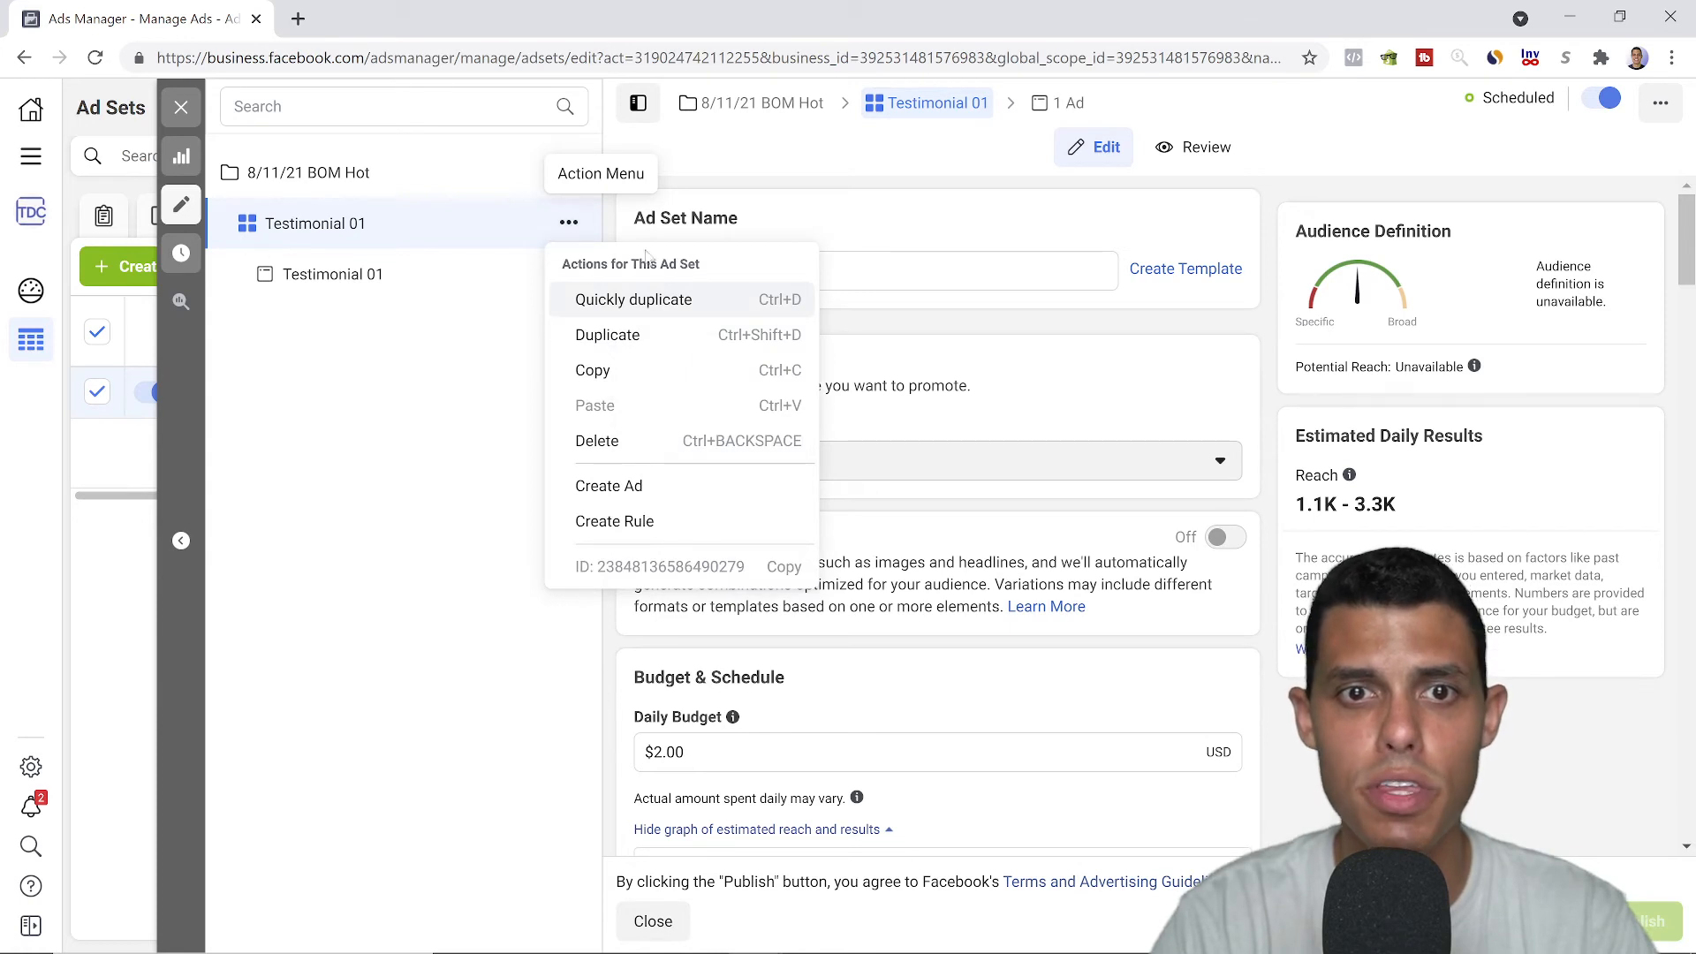
{"action": "left_click", "coordinate": [694, 352]}
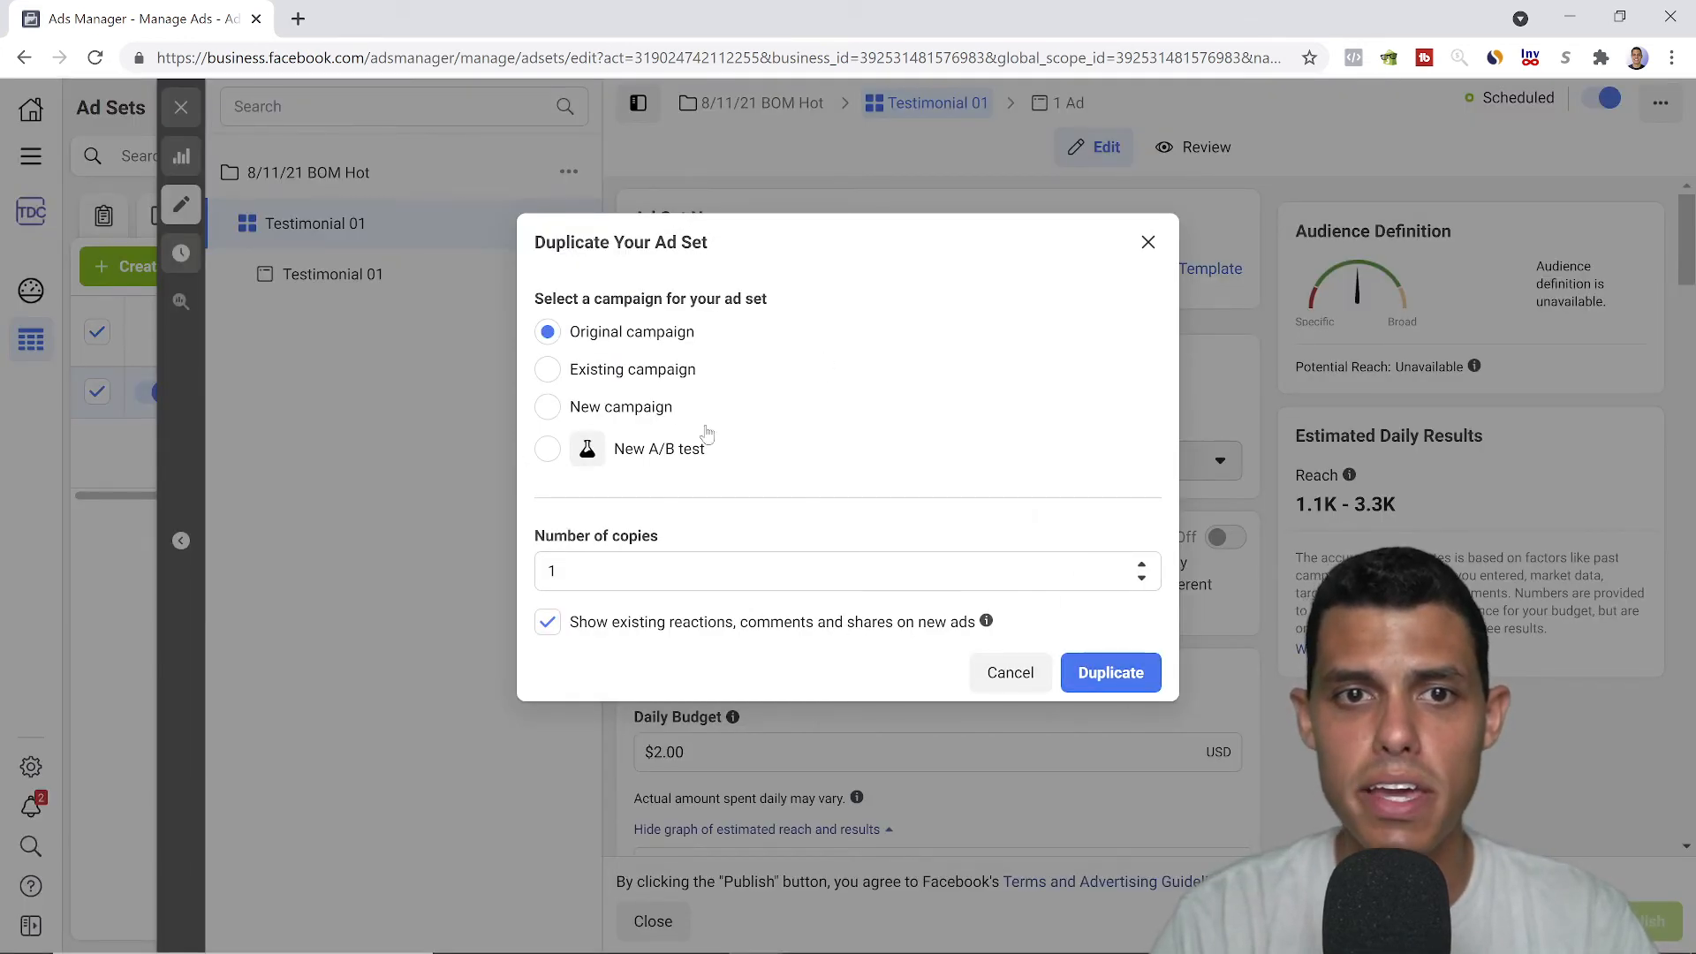
{"action": "left_click", "coordinate": [1092, 665]}
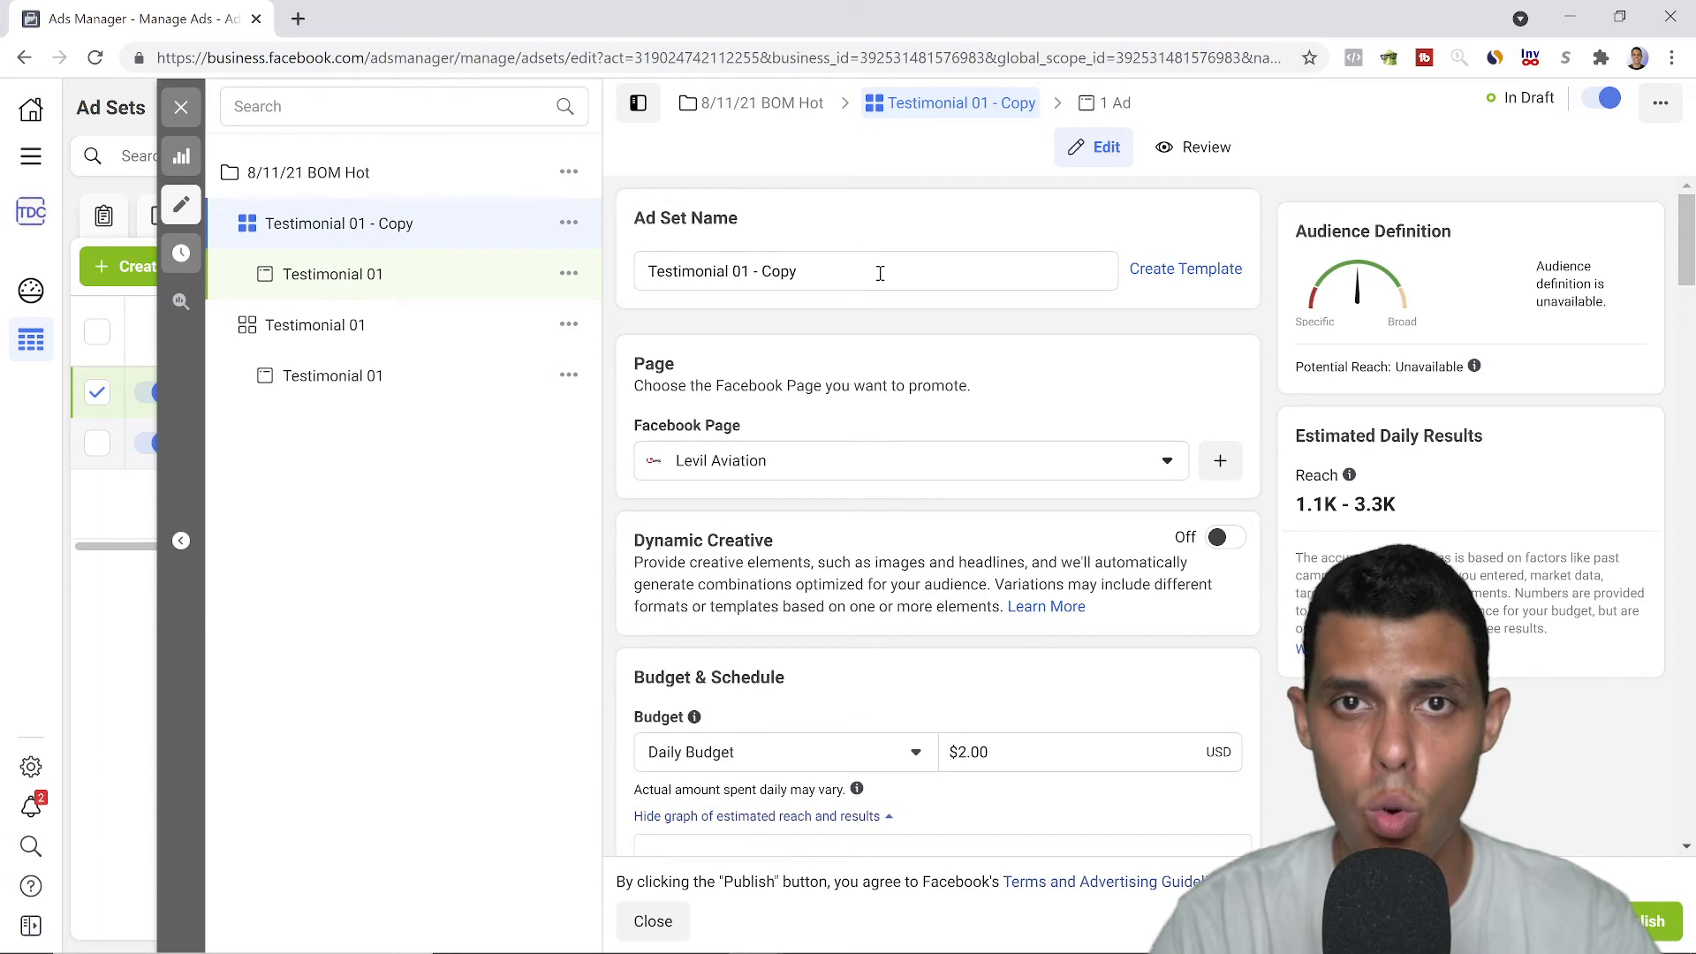
- Rename the duplicated ad set "Unboxing"
{"action": "left_click_drag", "start_coordinate": [880, 273], "coordinate": [627, 257]}
{"action": "type", "text": "Unb"}
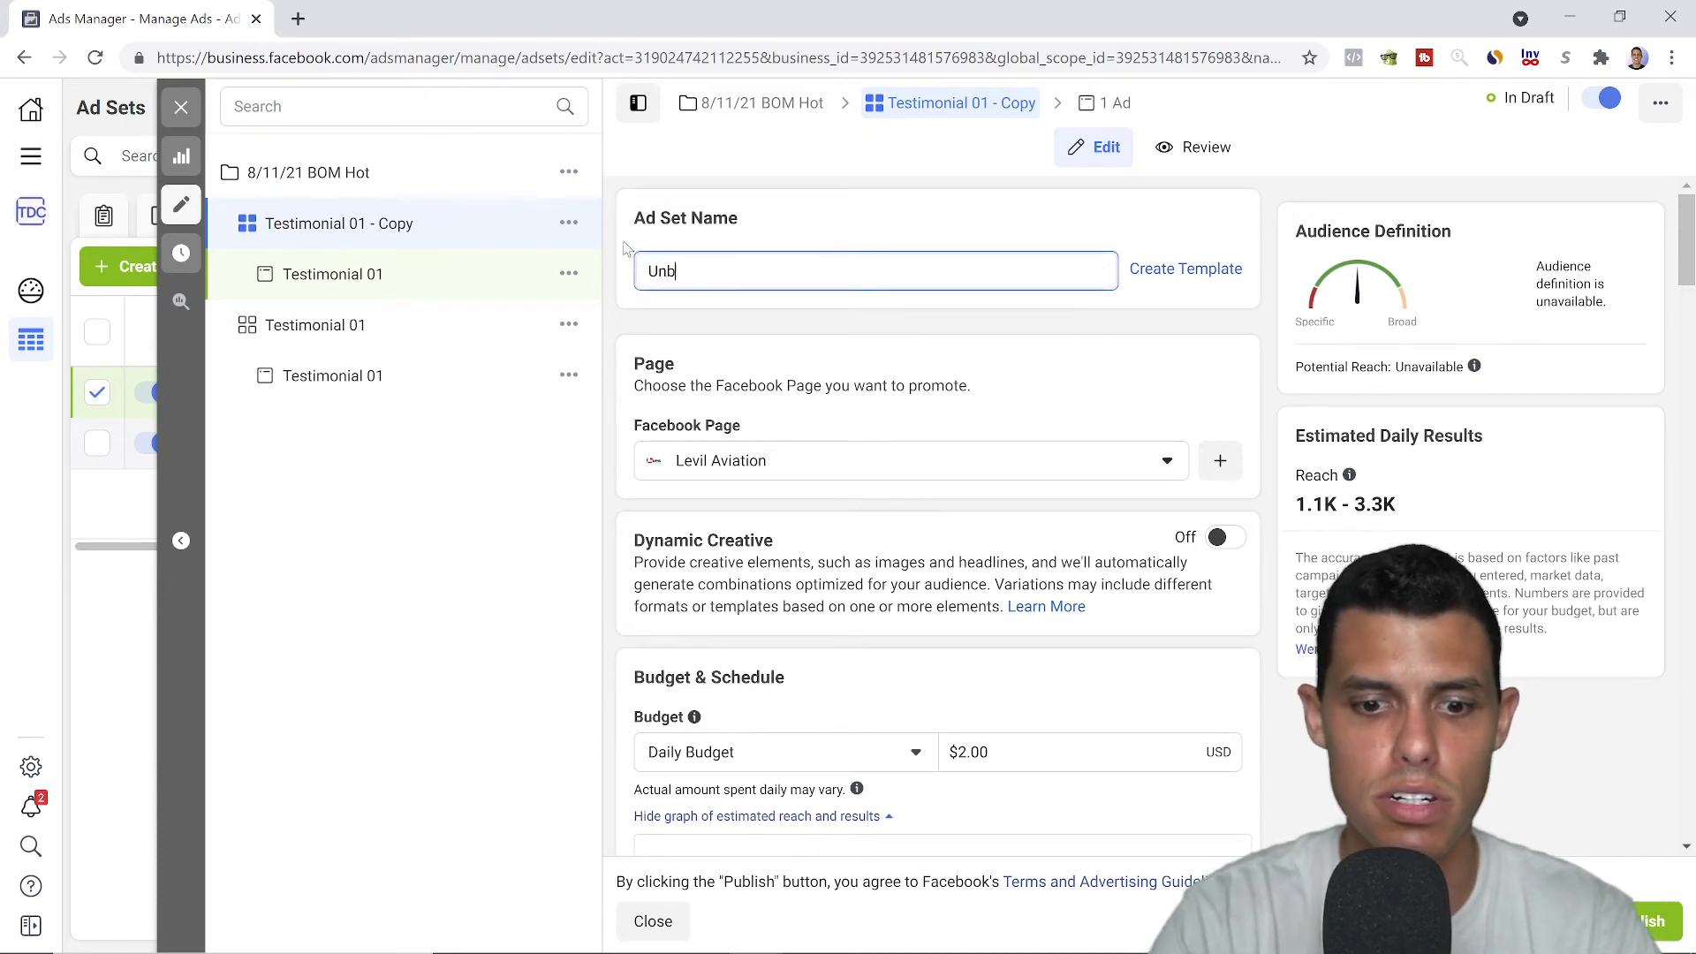
{"action": "type", "text": "oxing"}
{"action": "left_click", "coordinate": [1083, 363]}
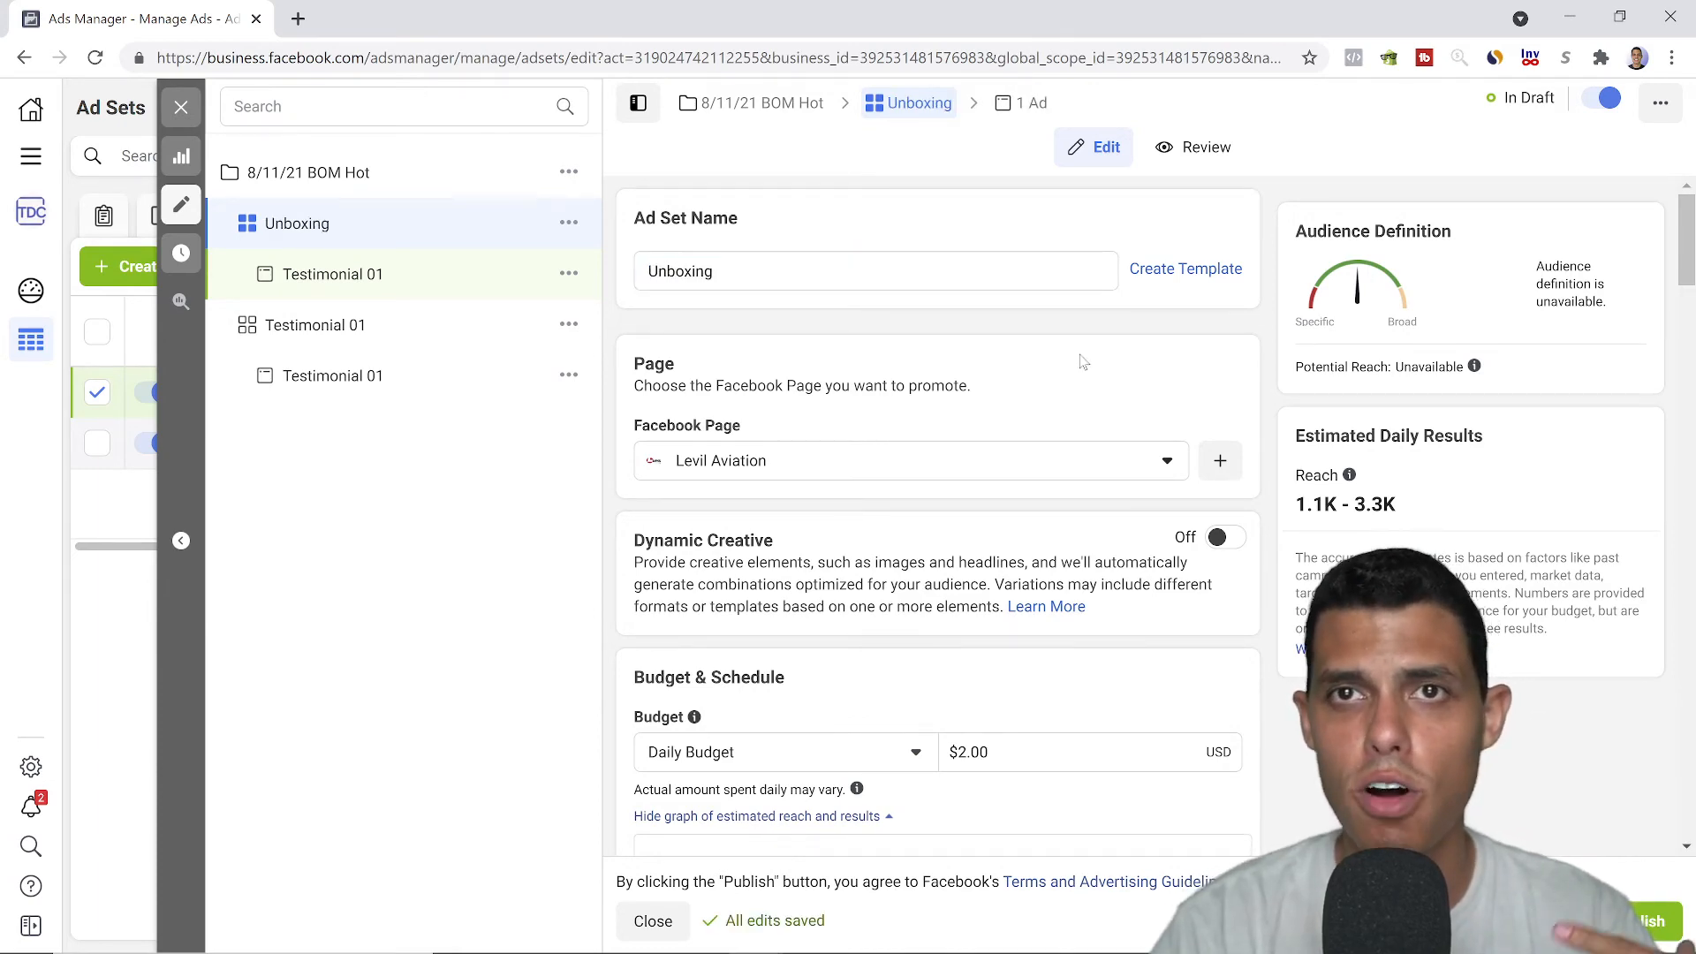
- Replace all media of the ad in the Unboxing ad set with the BOM unboxing video from the account videos
{"action": "scroll", "coordinate": [1083, 362], "scroll_direction": "down", "scroll_amount": 7}
{"action": "scroll", "coordinate": [1084, 362], "scroll_direction": "down", "scroll_amount": 15}
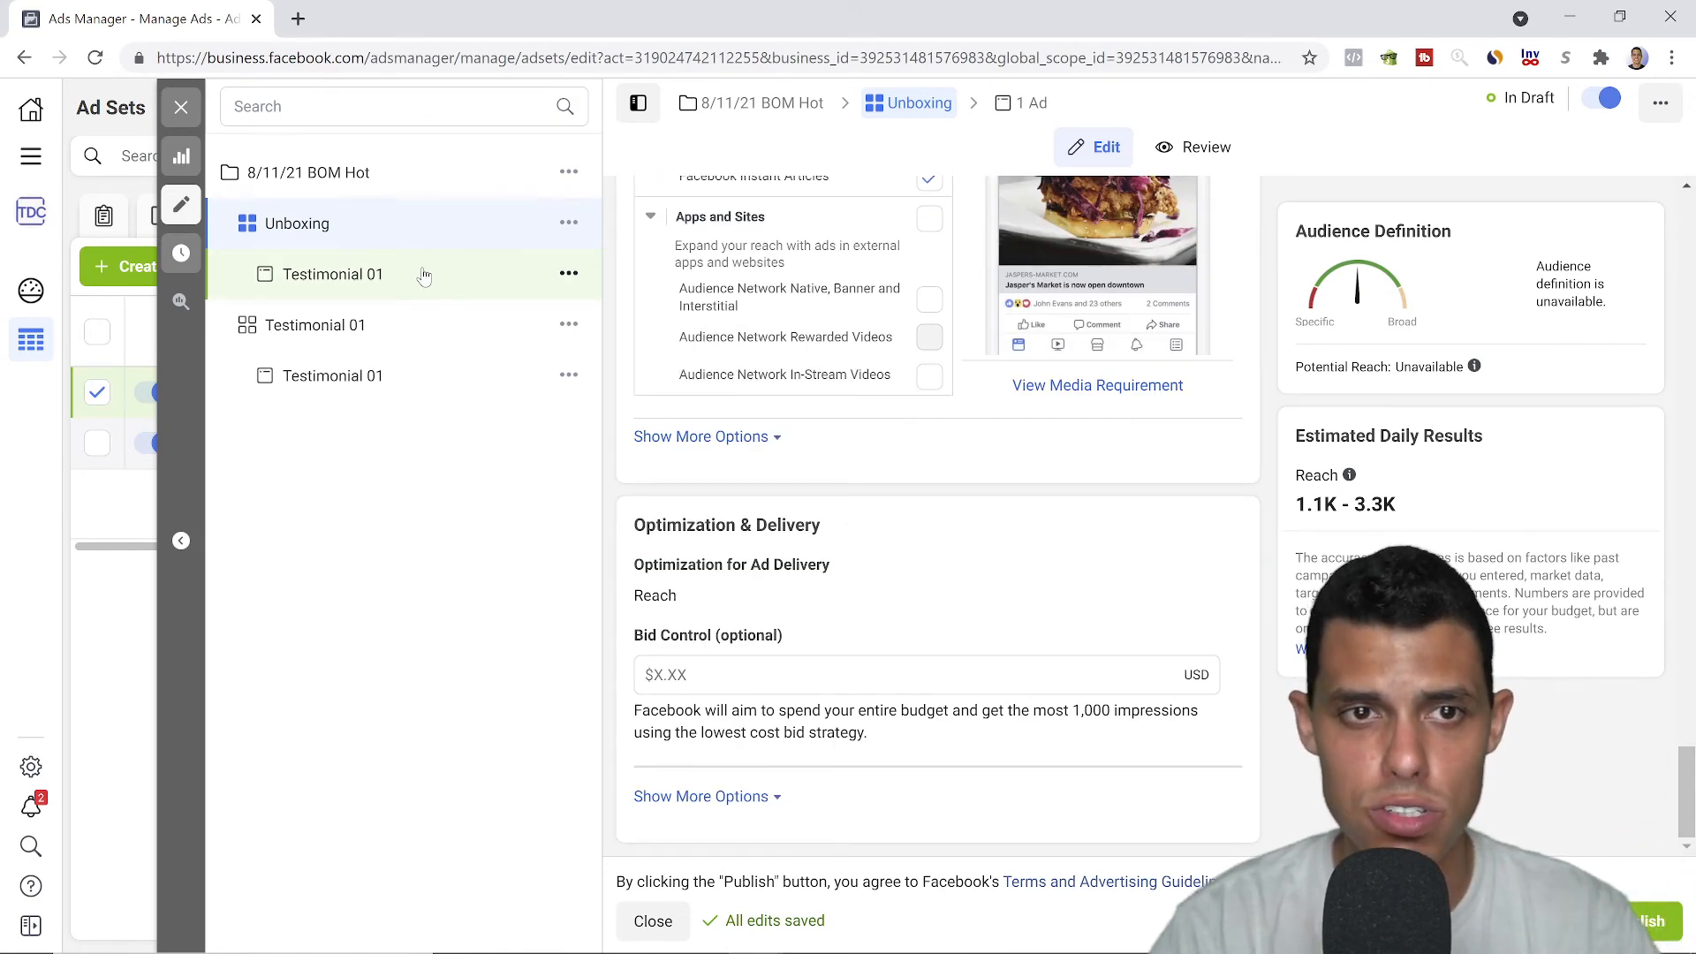
{"action": "left_click", "coordinate": [424, 276]}
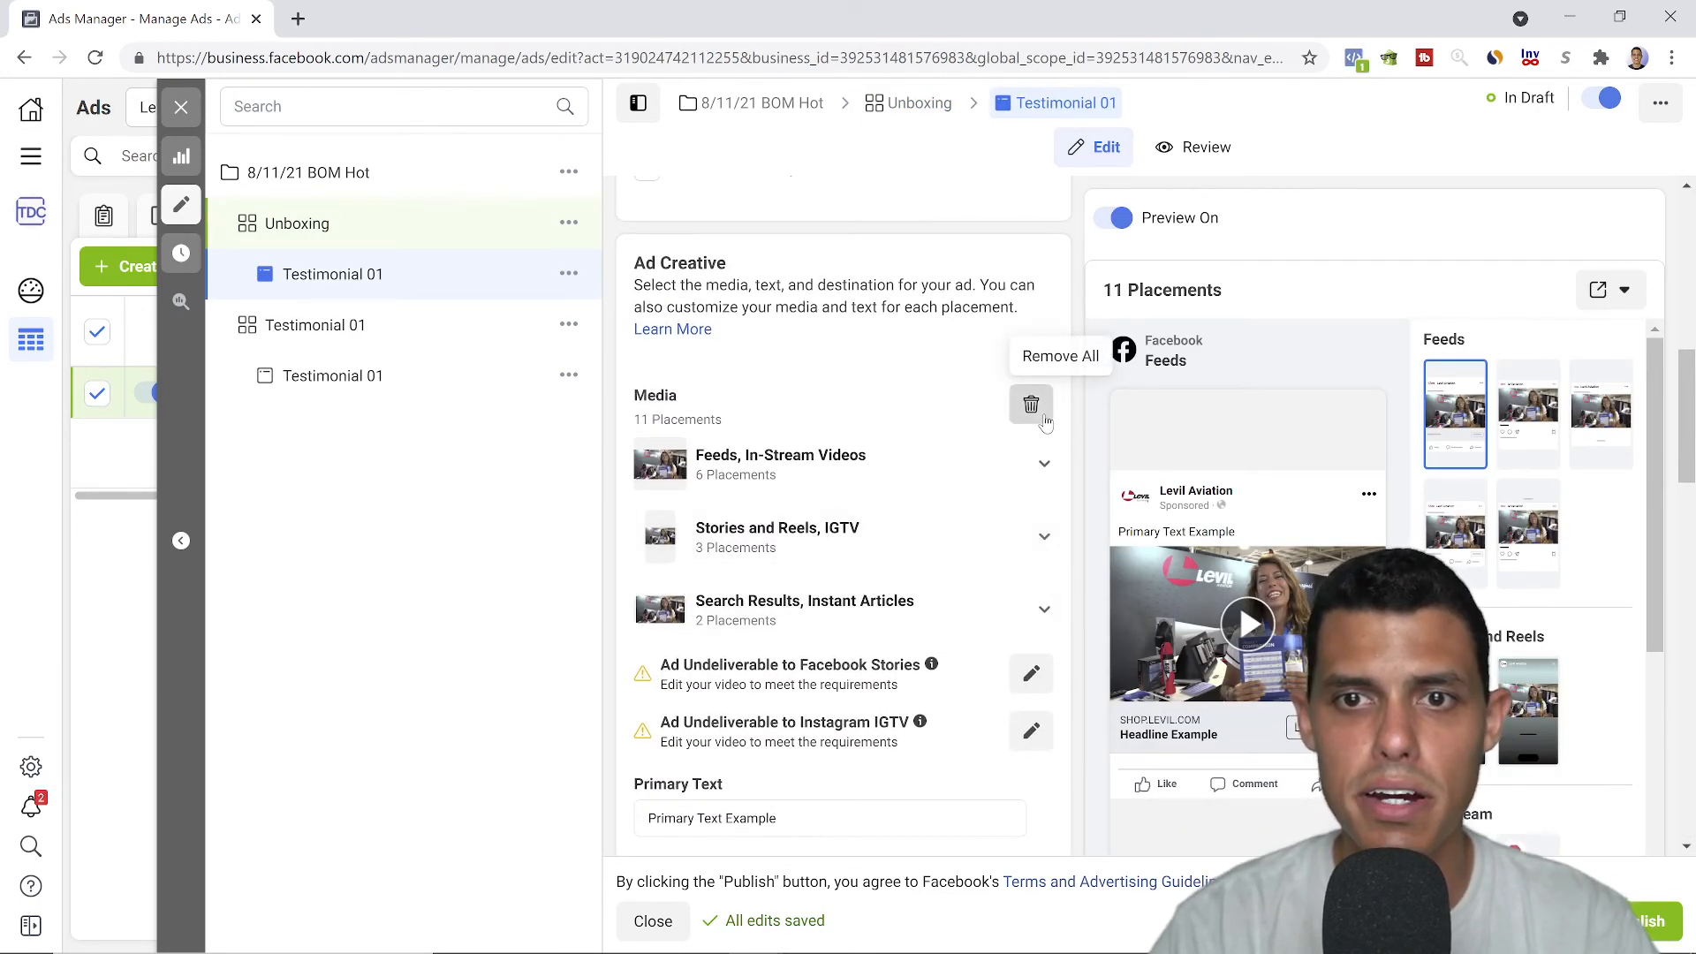
{"action": "left_click", "coordinate": [1045, 424]}
{"action": "left_click", "coordinate": [710, 423]}
{"action": "left_click", "coordinate": [722, 510]}
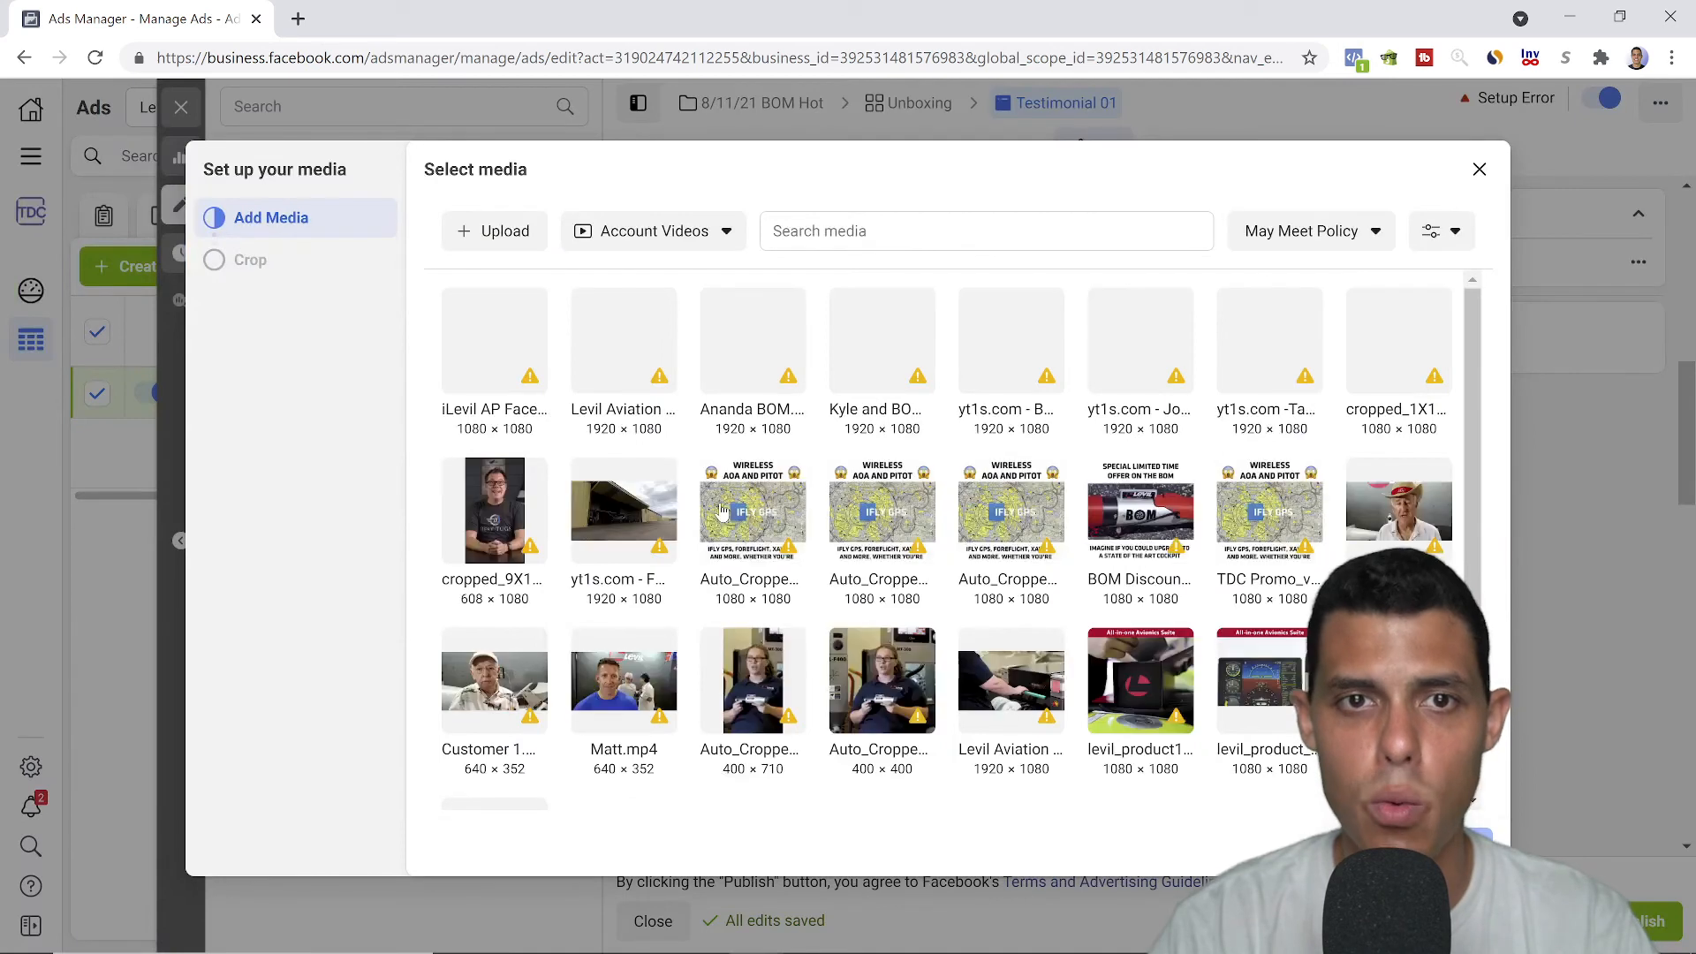
{"action": "scroll", "coordinate": [742, 676], "scroll_direction": "down", "scroll_amount": 2}
{"action": "left_click", "coordinate": [742, 676]}
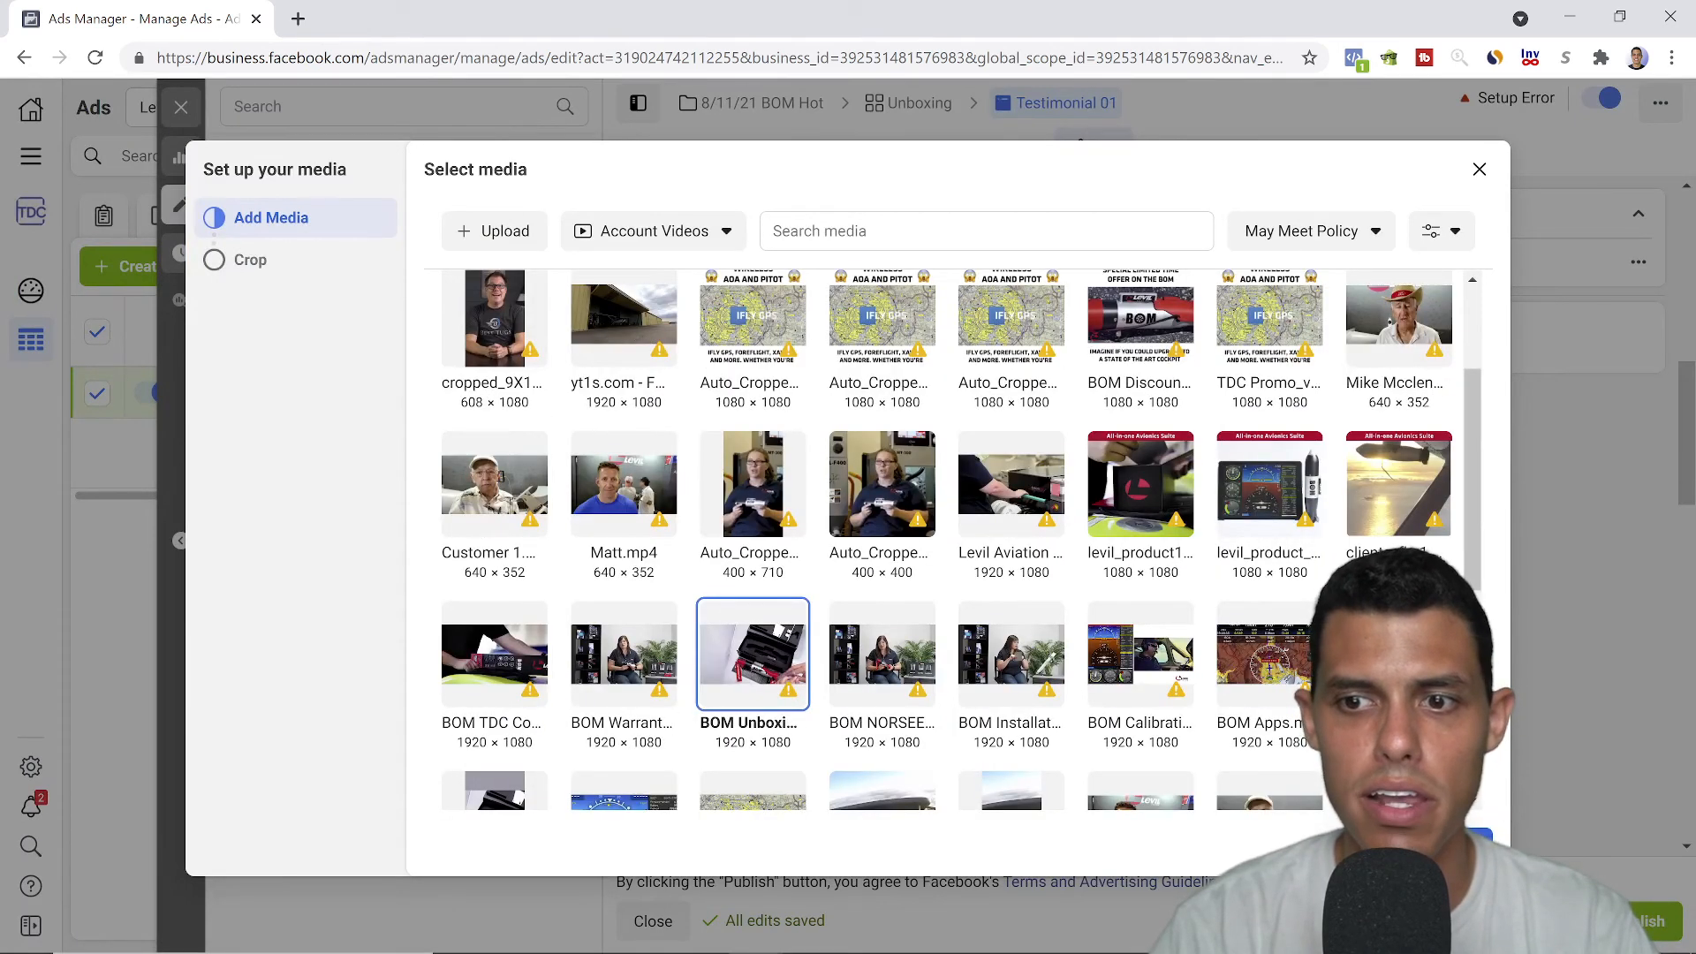
{"action": "left_click", "coordinate": [1462, 844]}
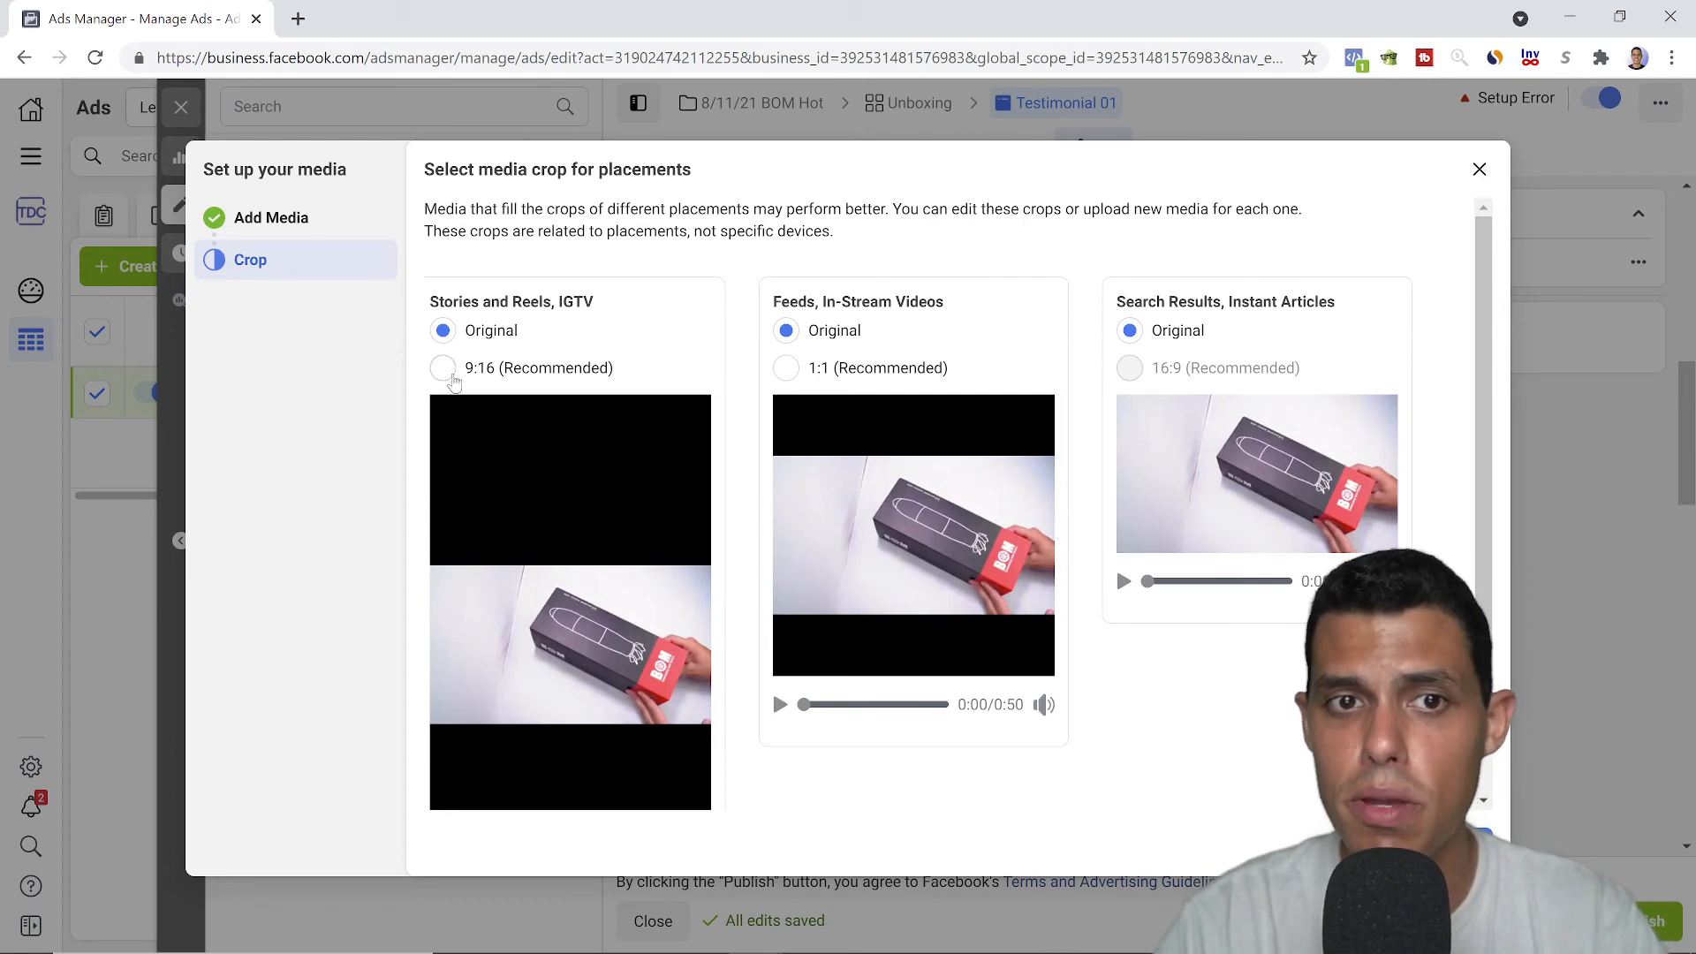
{"action": "mouse_move", "coordinate": [1246, 427]}
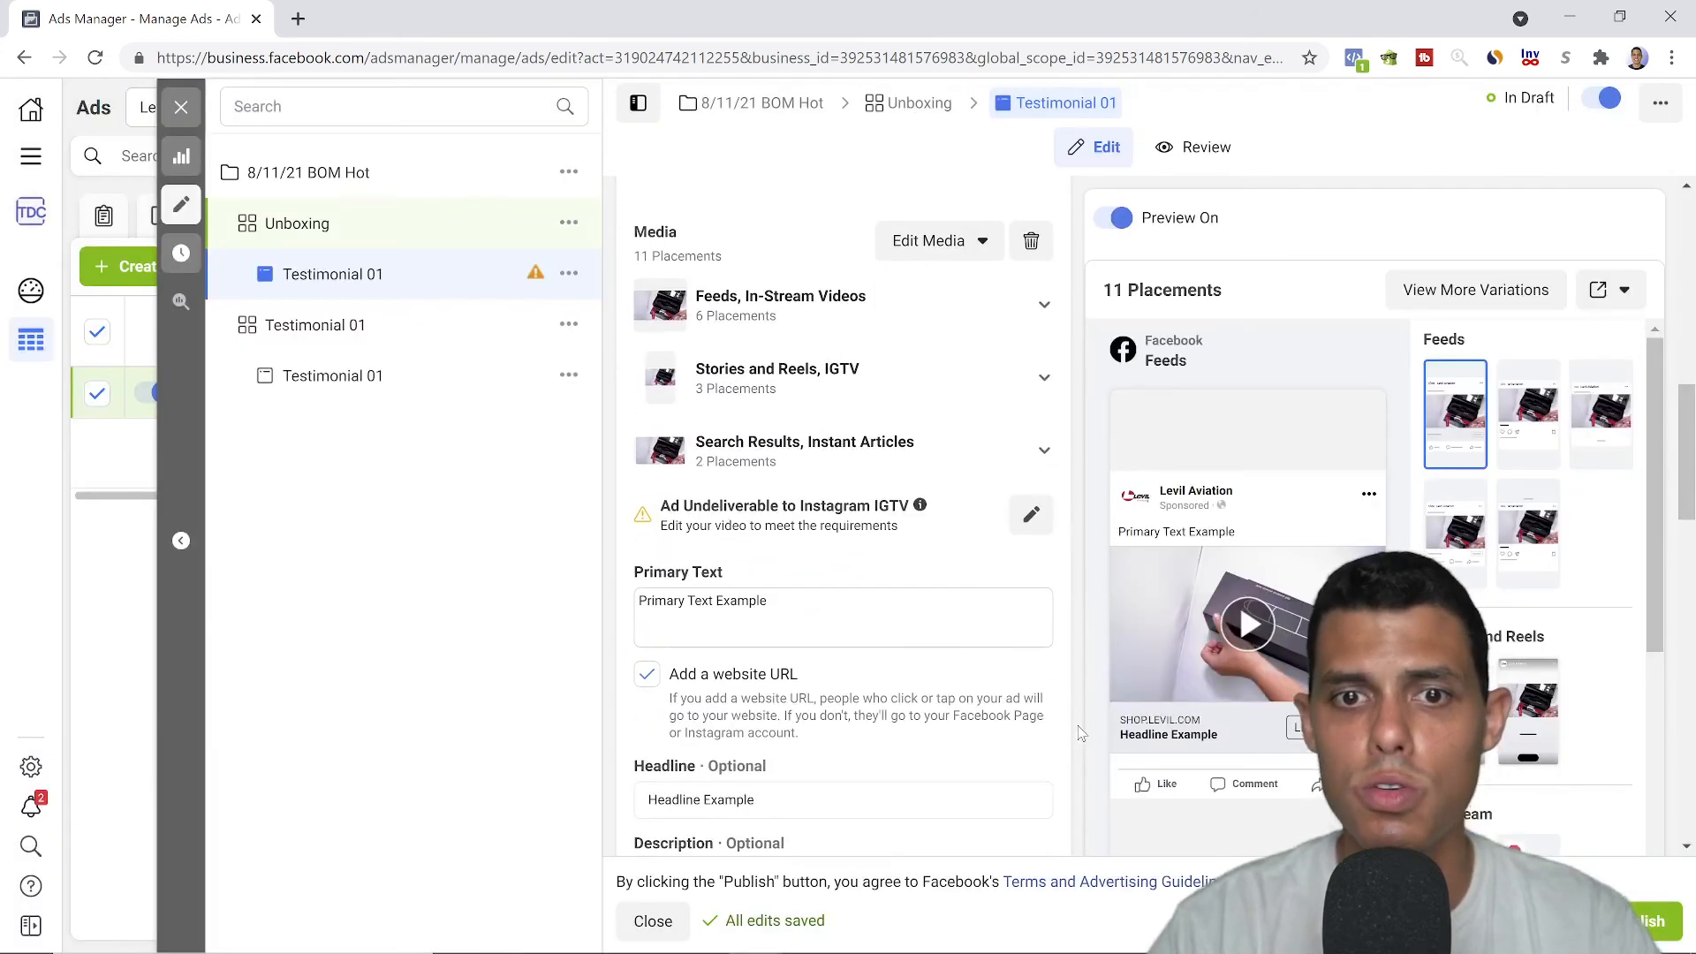
- Review the unboxing ad's media, primary text, headline and website URL
{"action": "scroll", "coordinate": [894, 630], "scroll_direction": "down", "scroll_amount": 3}
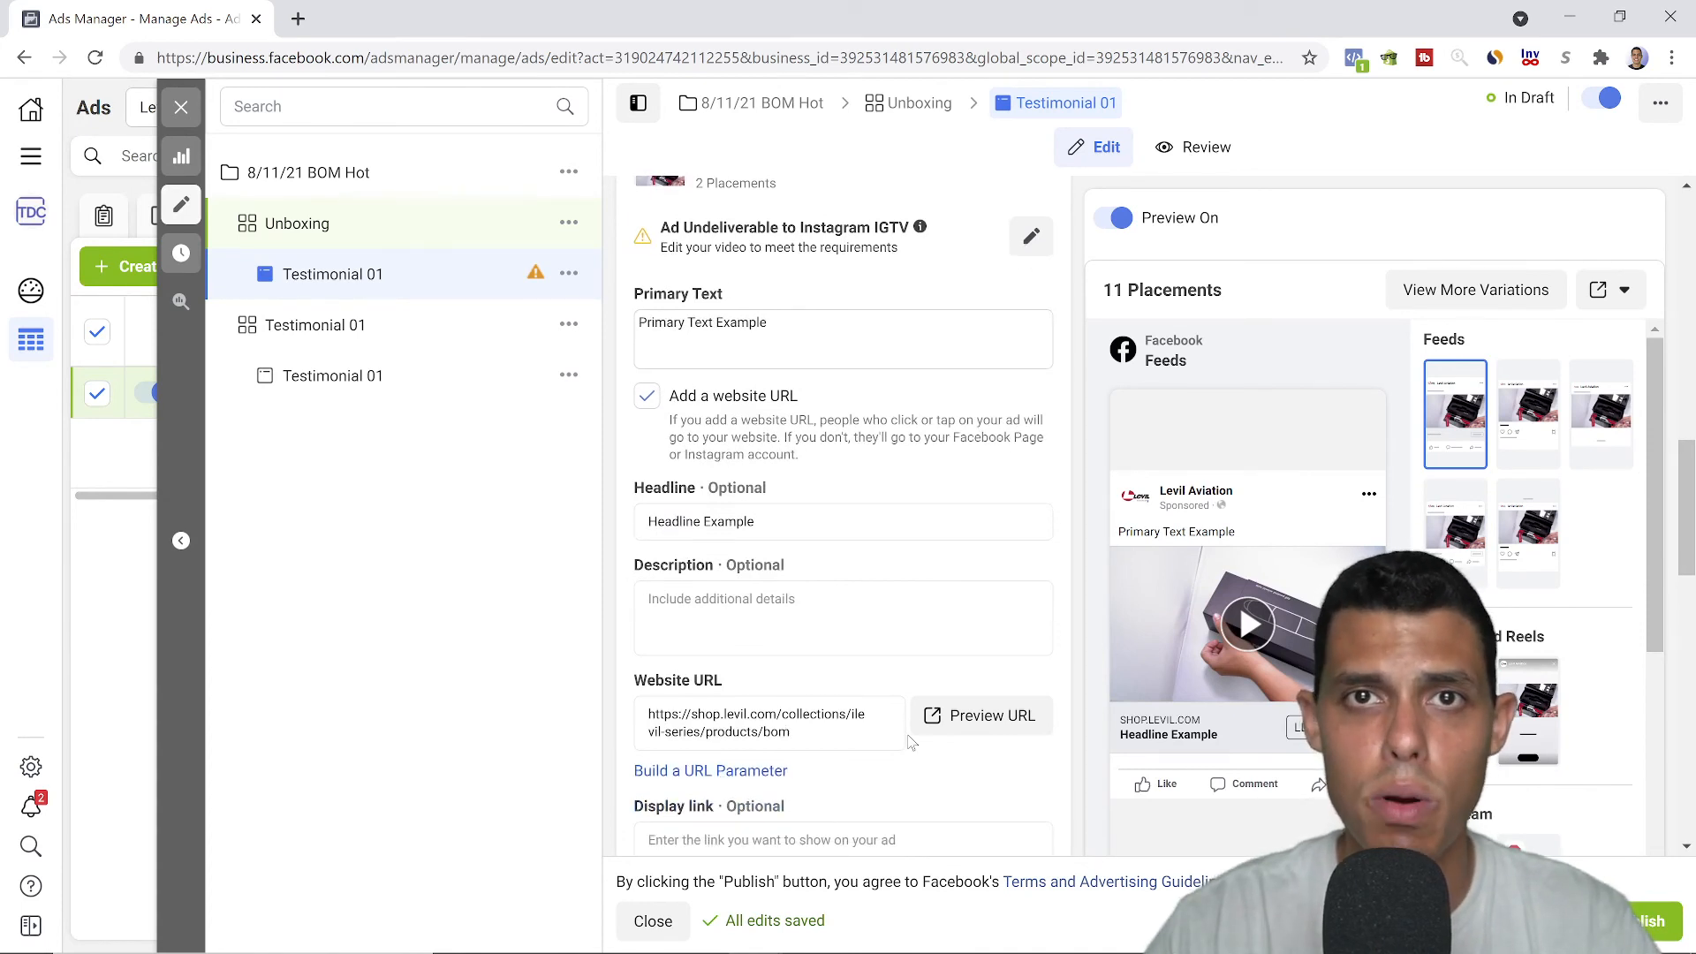
{"action": "scroll", "coordinate": [912, 743], "scroll_direction": "down", "scroll_amount": 3}
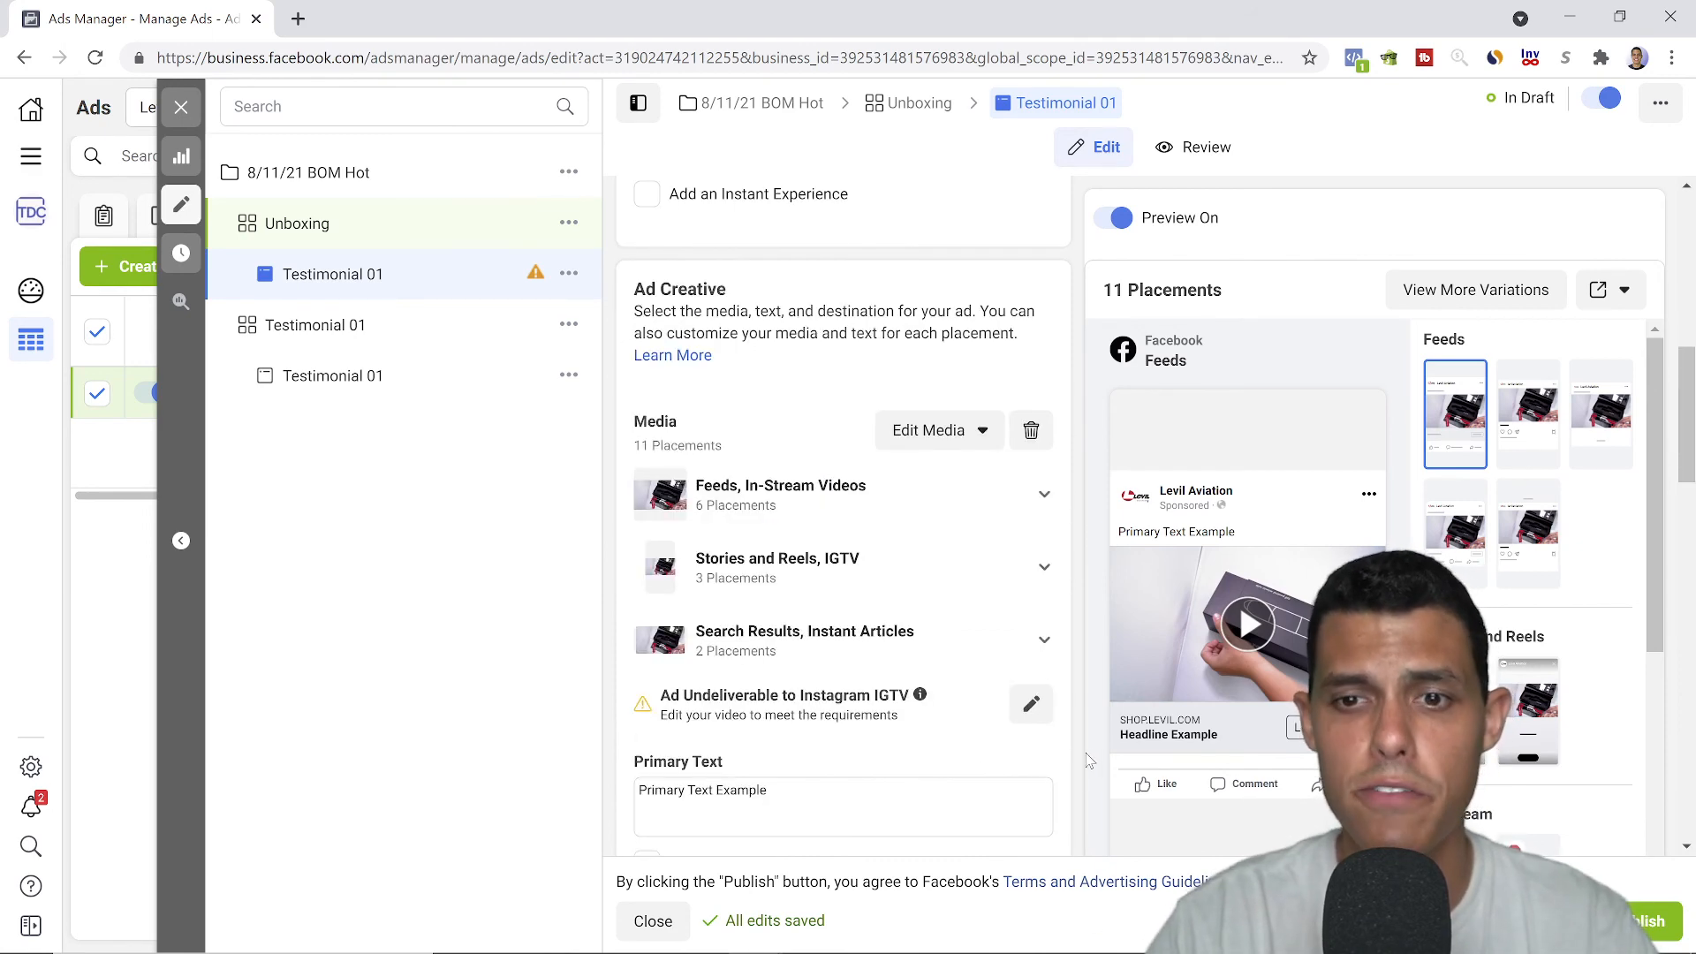
{"action": "scroll", "coordinate": [1095, 760], "scroll_direction": "down", "scroll_amount": 6}
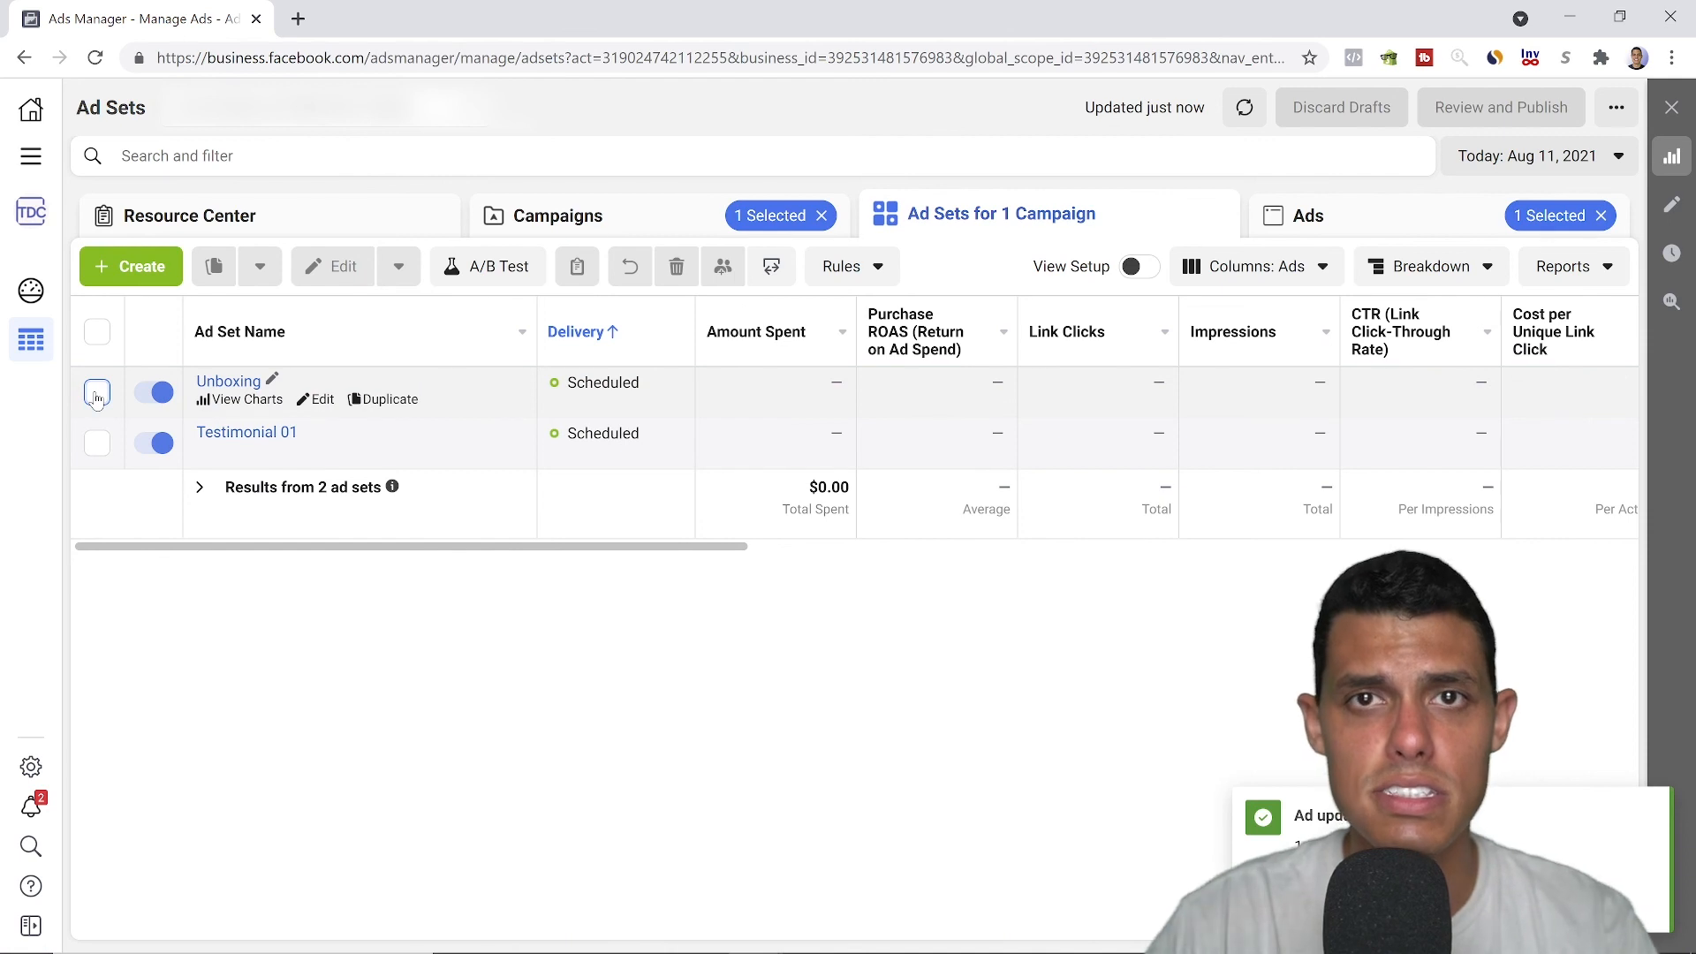
- Check the ads inside the Unboxing ad set and the Testimonial 01 ad set
{"action": "left_click", "coordinate": [235, 383]}
{"action": "left_click", "coordinate": [1032, 214]}
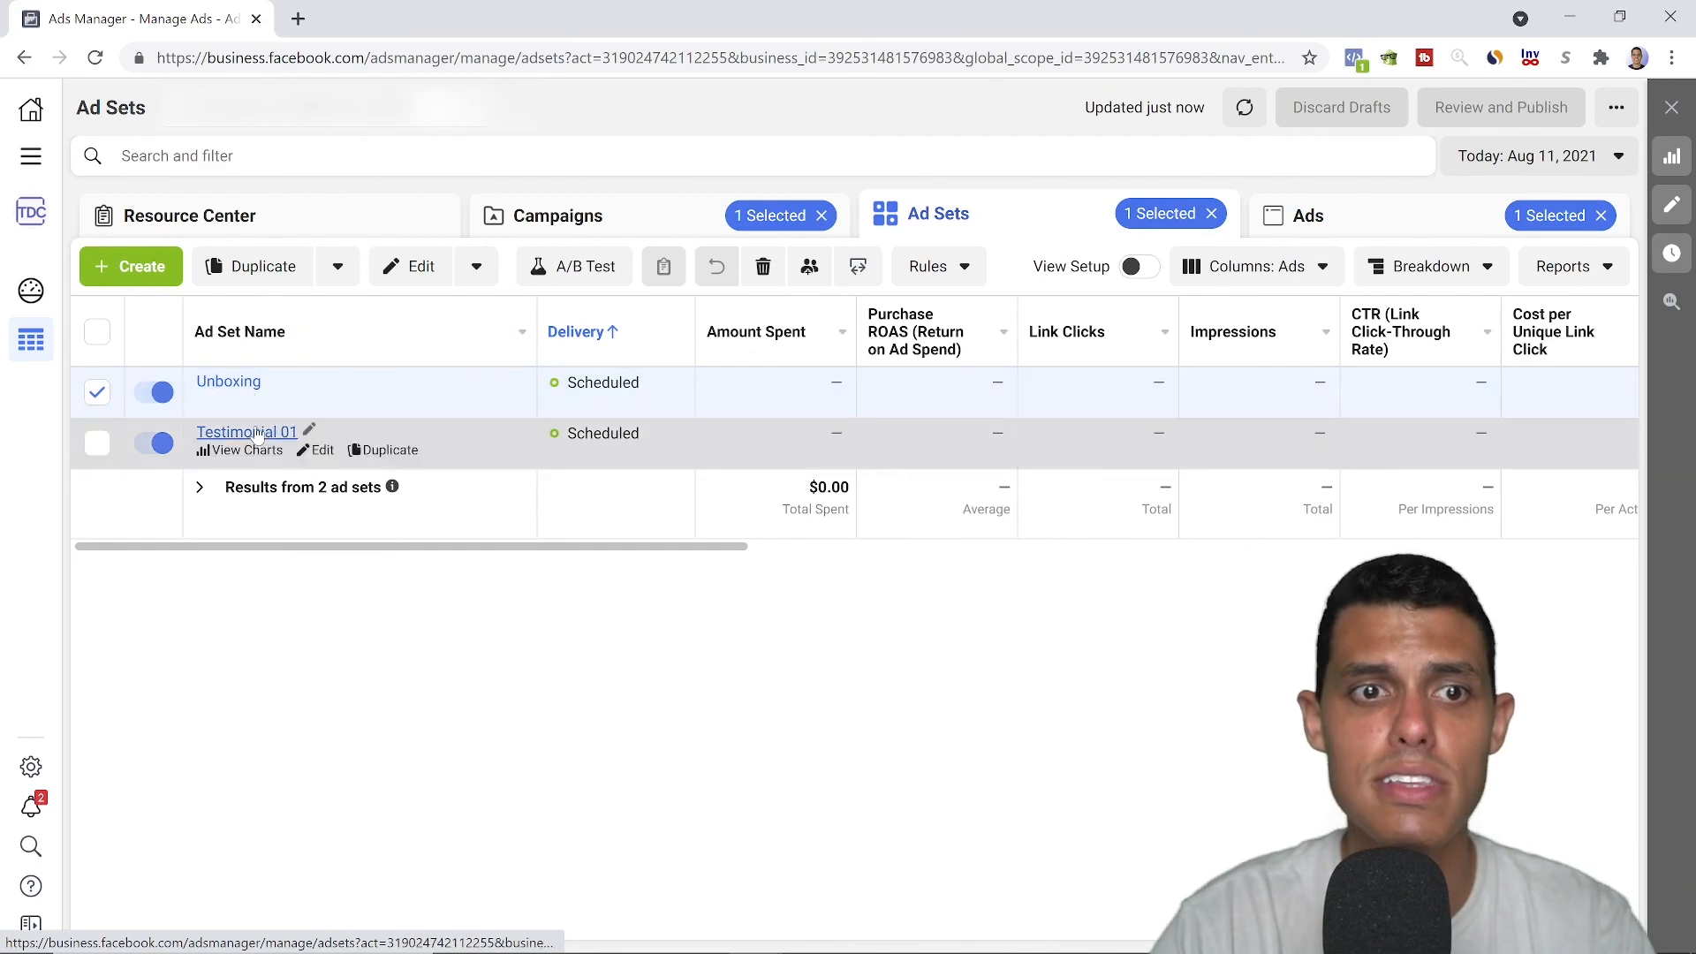
{"action": "left_click", "coordinate": [256, 433]}
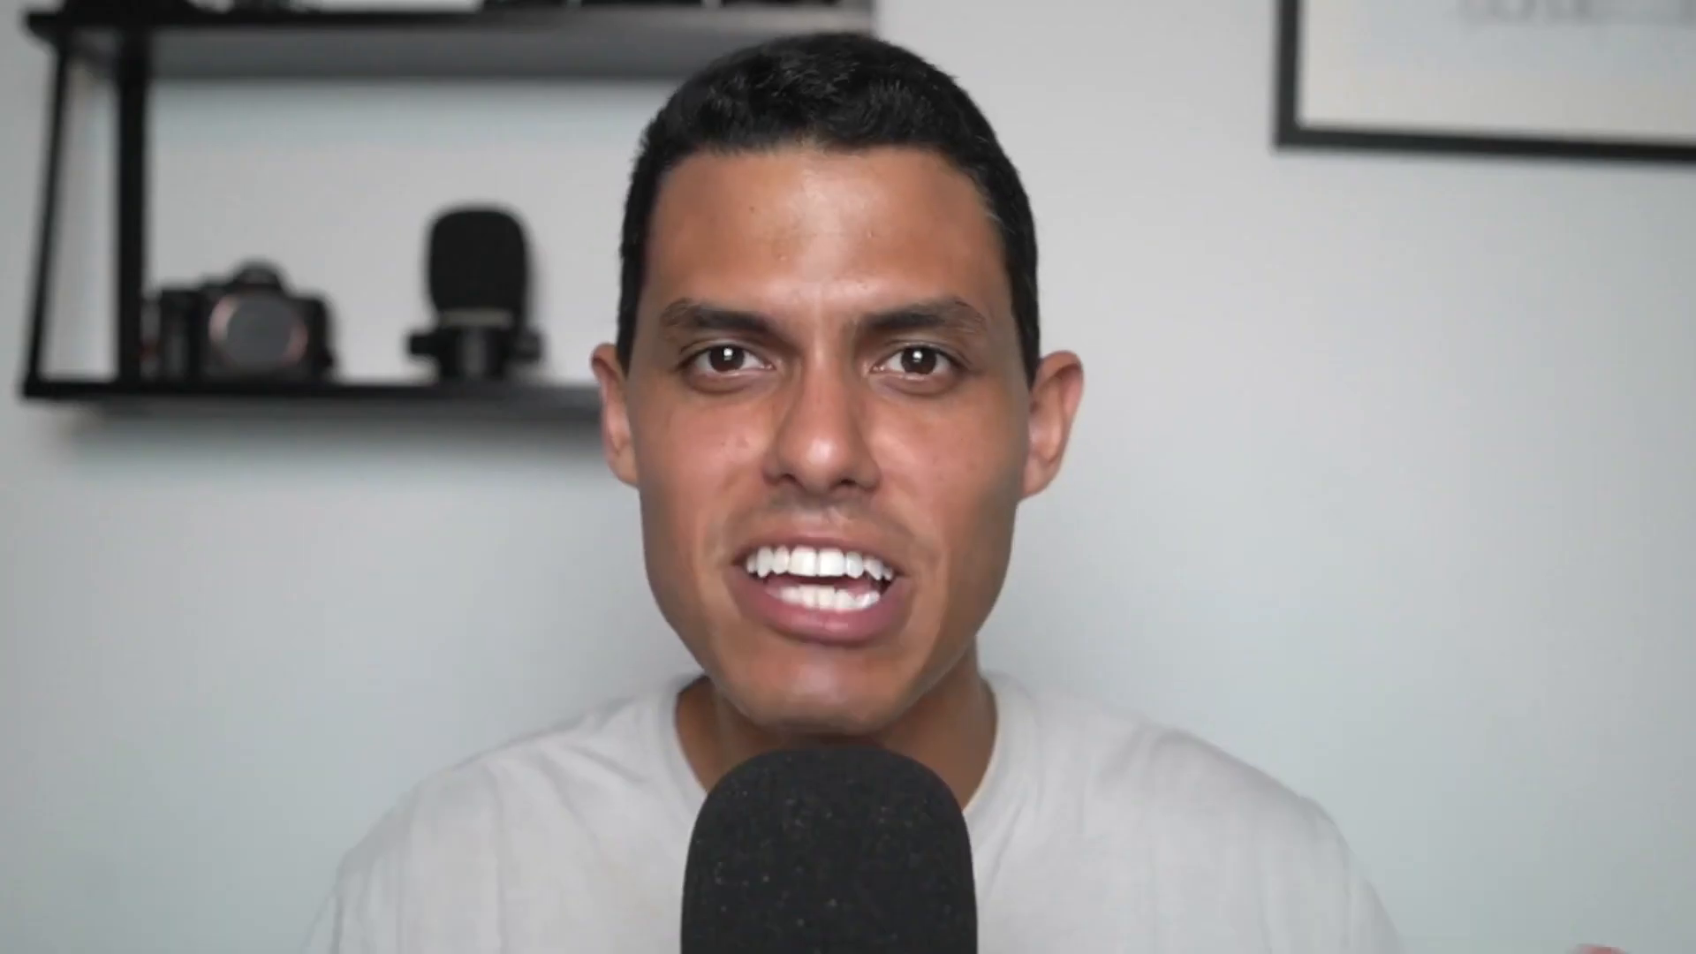